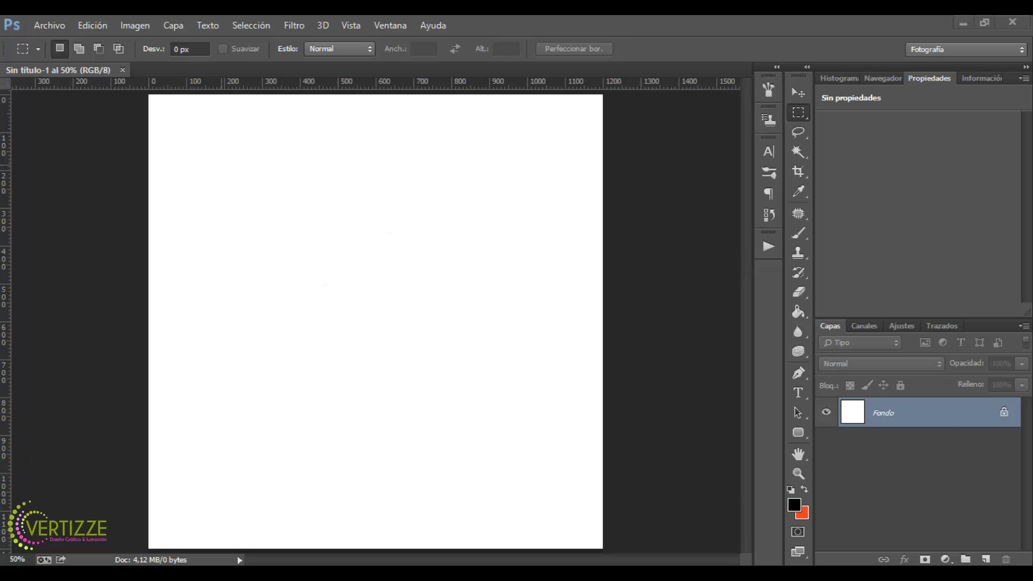
# Switch to the Flat UI Colors page in the browser, copy the Clouds colour, and return to Photoshop.
pyautogui.hotkey('alt', 'Tab')
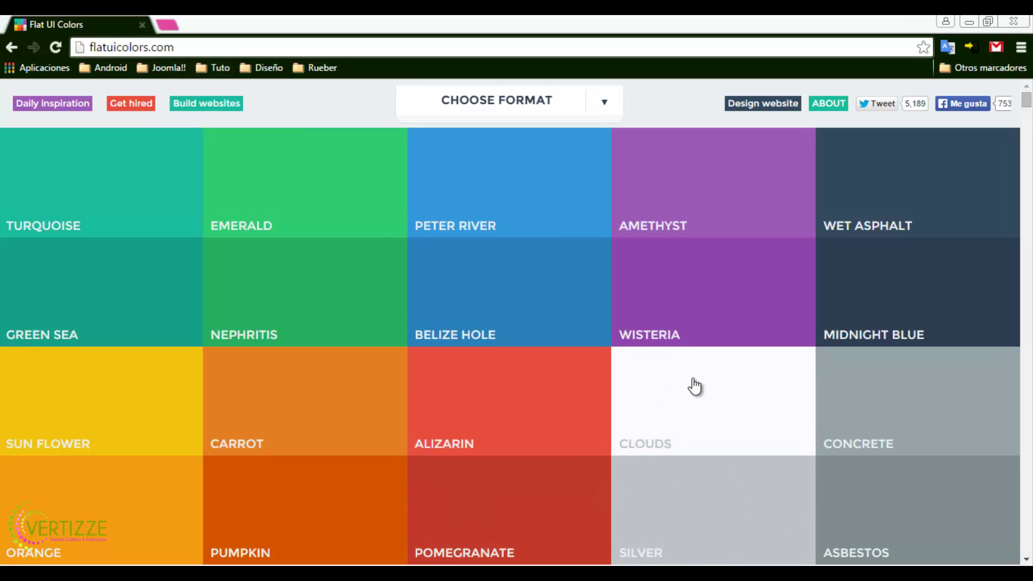
pyautogui.click(722, 417)
pyautogui.click(722, 412)
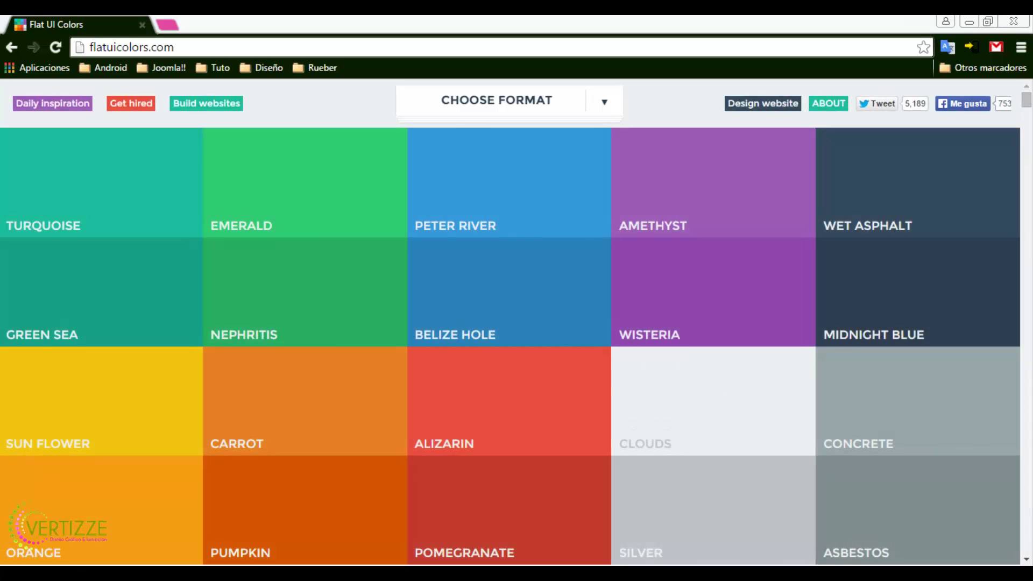
pyautogui.hotkey('alt', 'Tab')
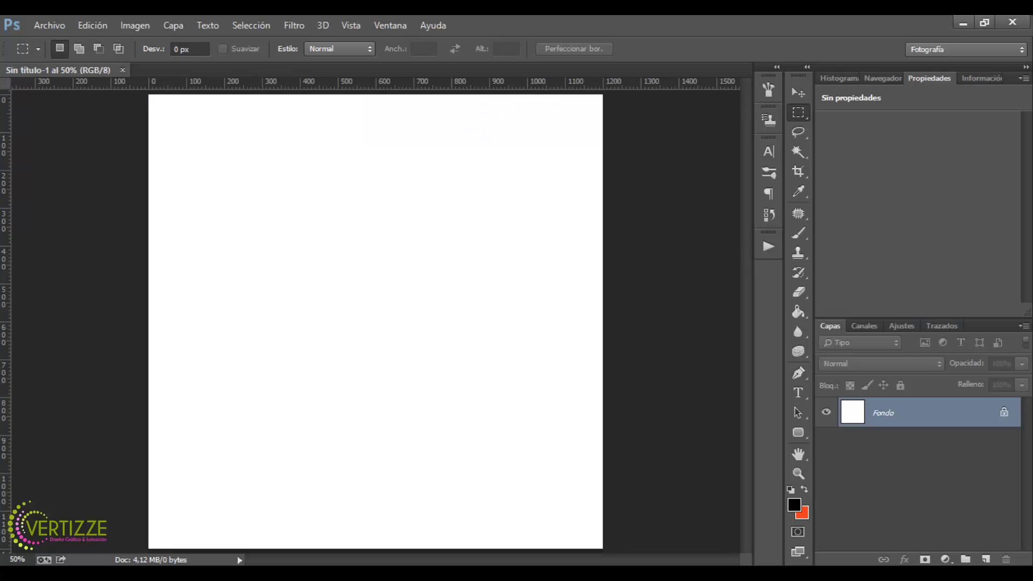
# Draw a rounded rectangle about 554 × 340 px near the canvas centre and set all its corner radii to 20 px.
pyautogui.click(799, 436)
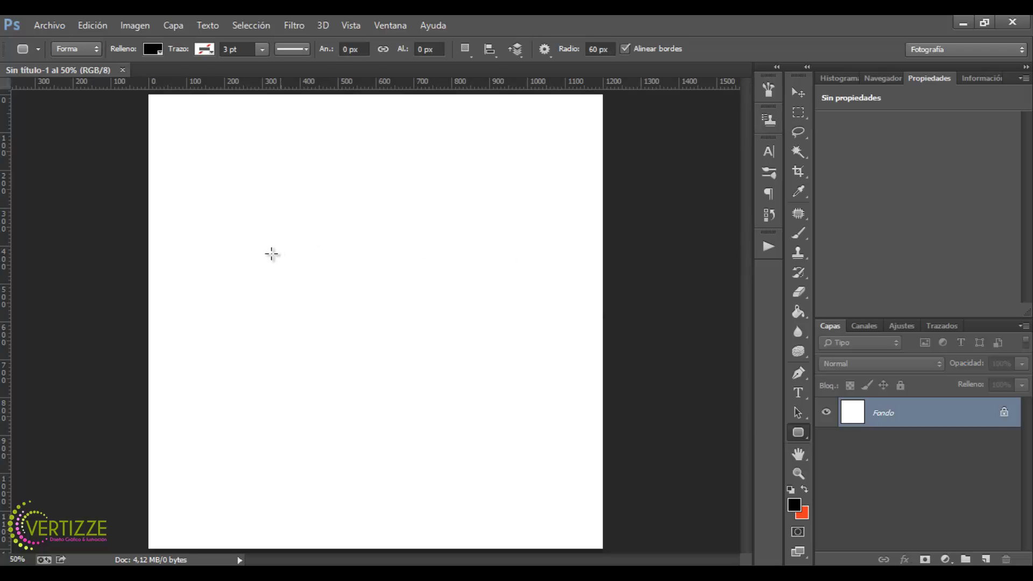
pyautogui.moveTo(263, 243); pyautogui.dragTo(473, 364)
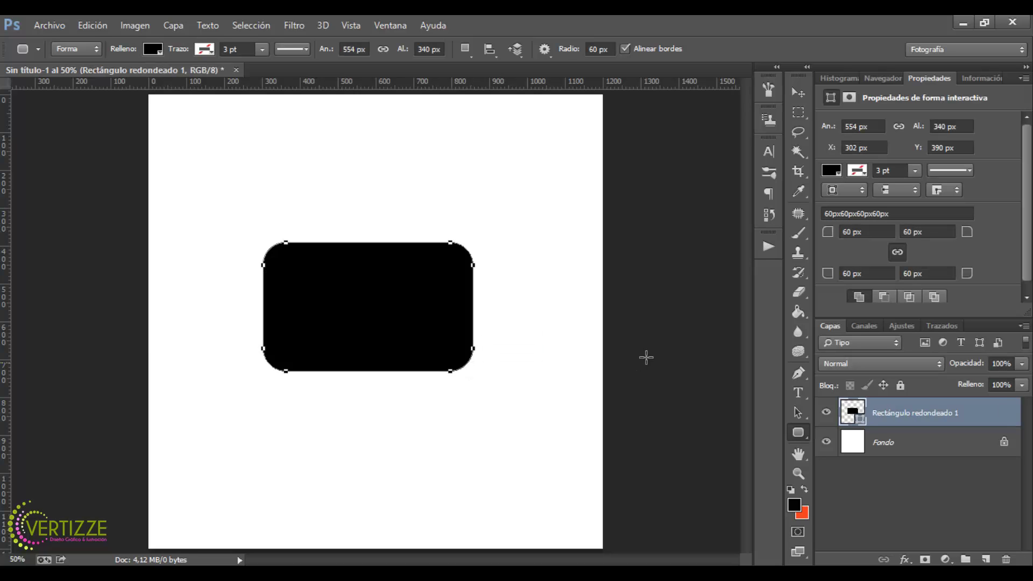
pyautogui.click(867, 233)
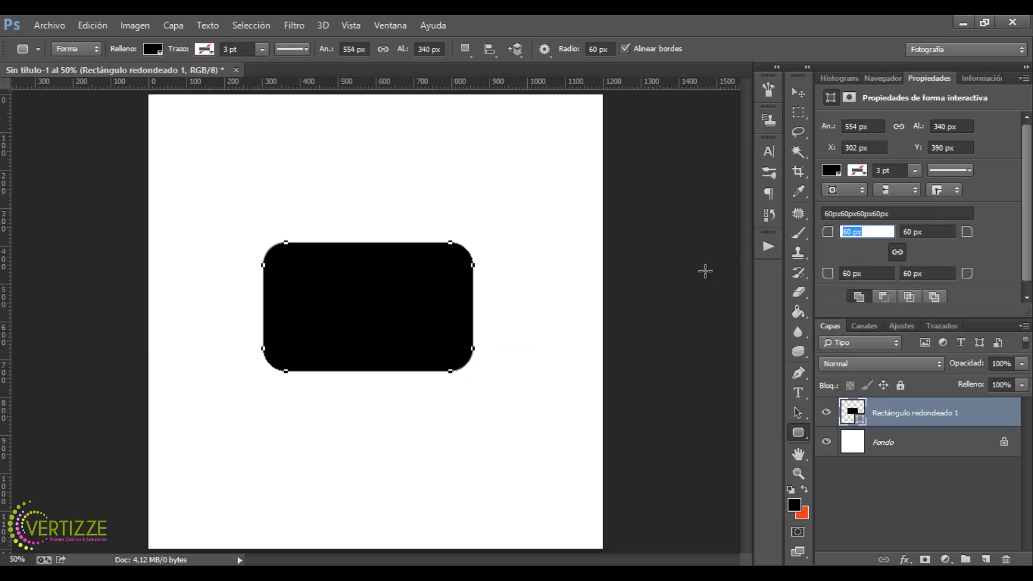
pyautogui.write('20')
pyautogui.press('Tab')
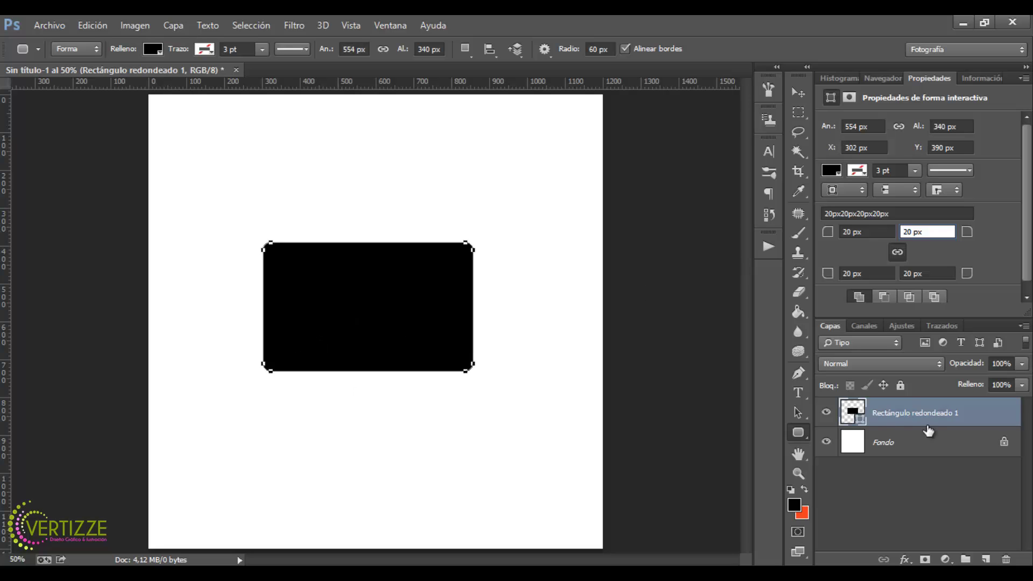
# Fill the rounded rectangle with the solid colour #ecf0f1.
pyautogui.click(848, 432)
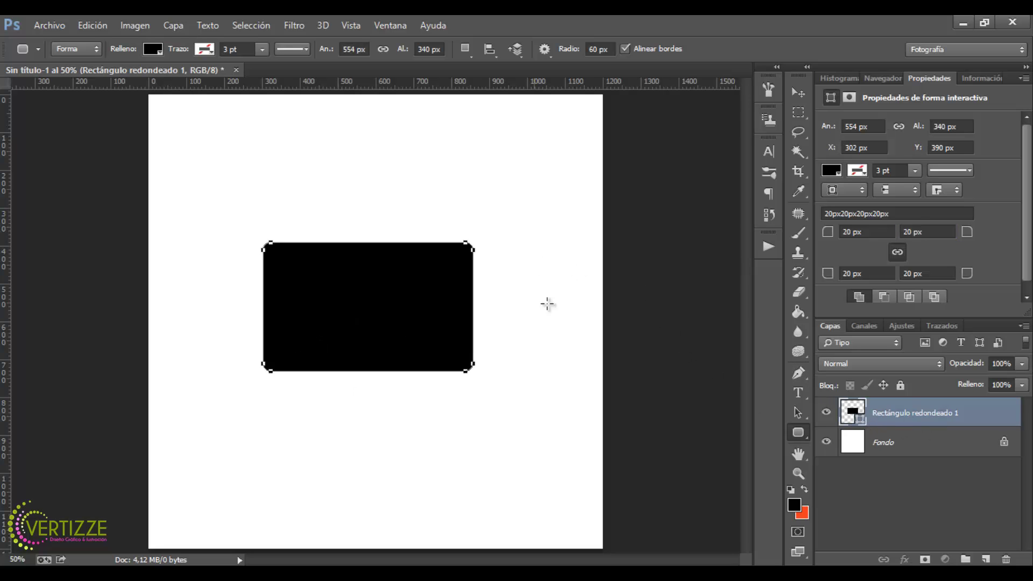
pyautogui.doubleClick(856, 418)
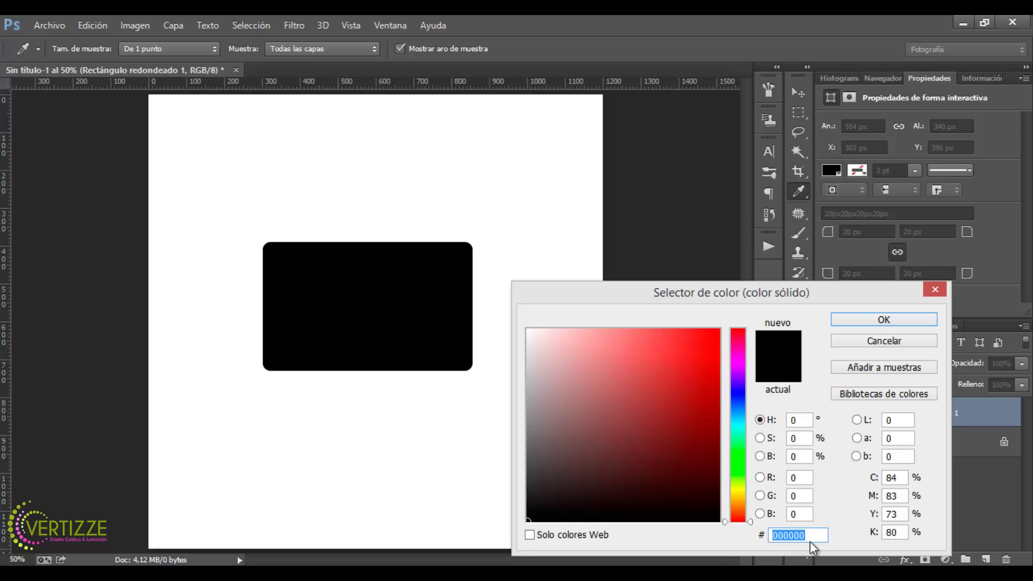
pyautogui.write('ecf0f1')
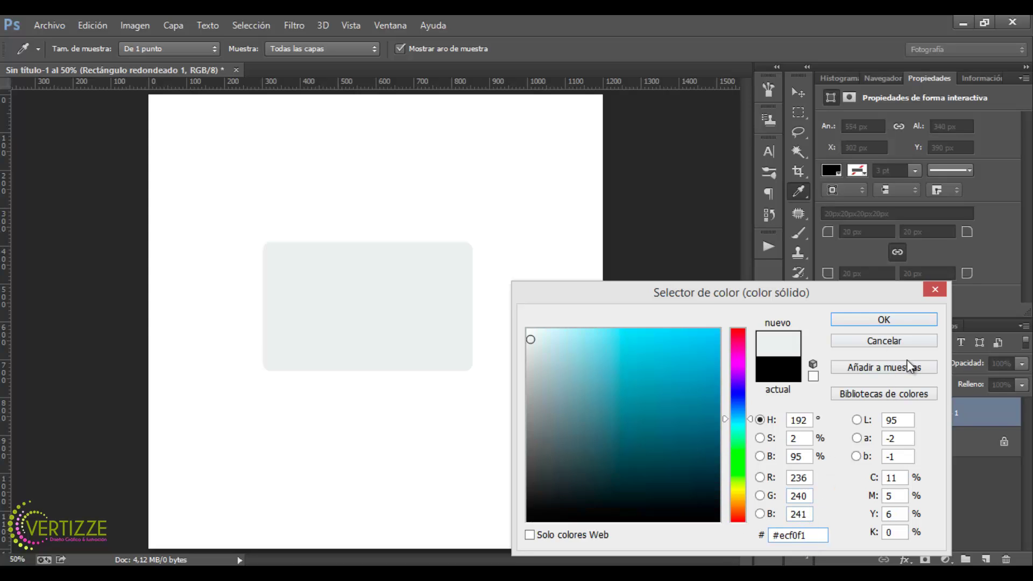
pyautogui.click(887, 321)
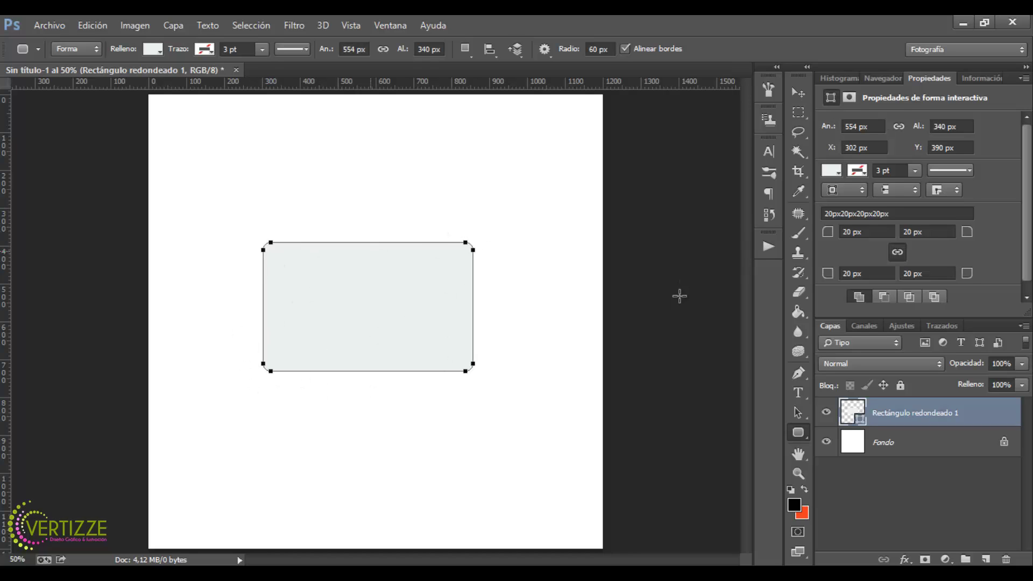
# Draw a smaller rounded rectangle about 472 × 308 px inside the light one.
pyautogui.click(799, 434)
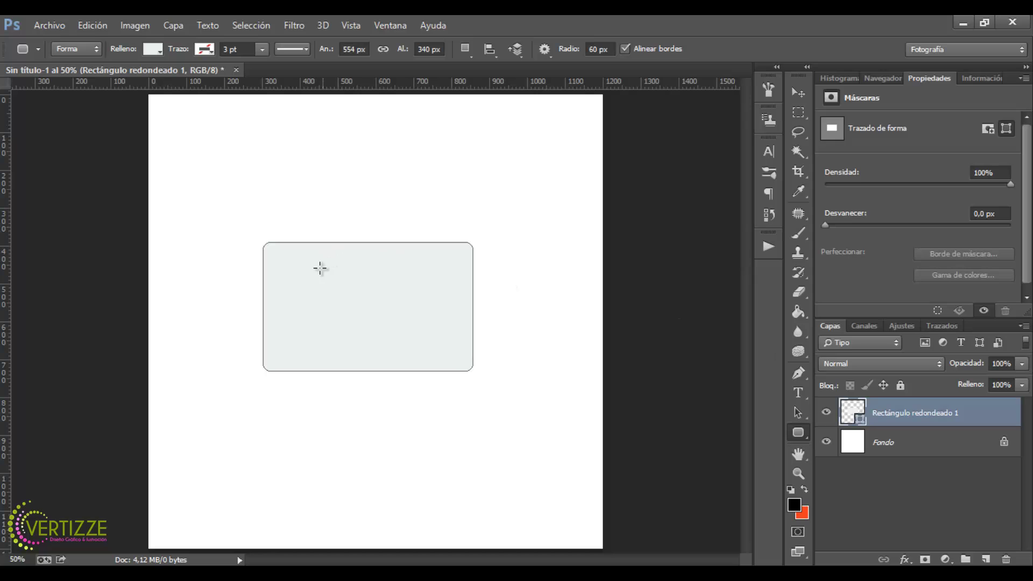
pyautogui.moveTo(282, 253); pyautogui.dragTo(456, 369)
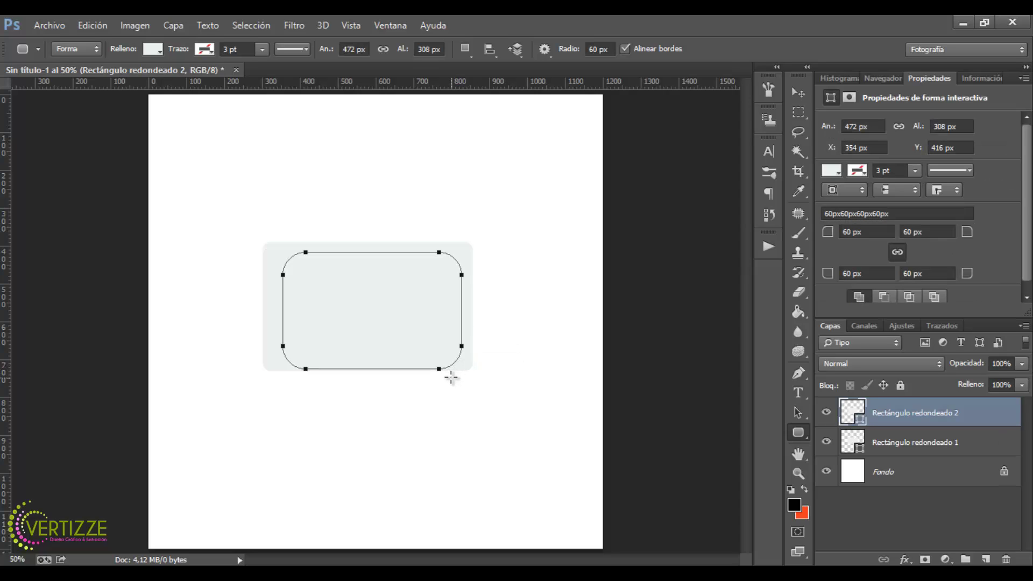
# Switch to Flat UI Colors in the browser, copy the Midnight Blue colour, and return to Photoshop.
pyautogui.click(108, 562)
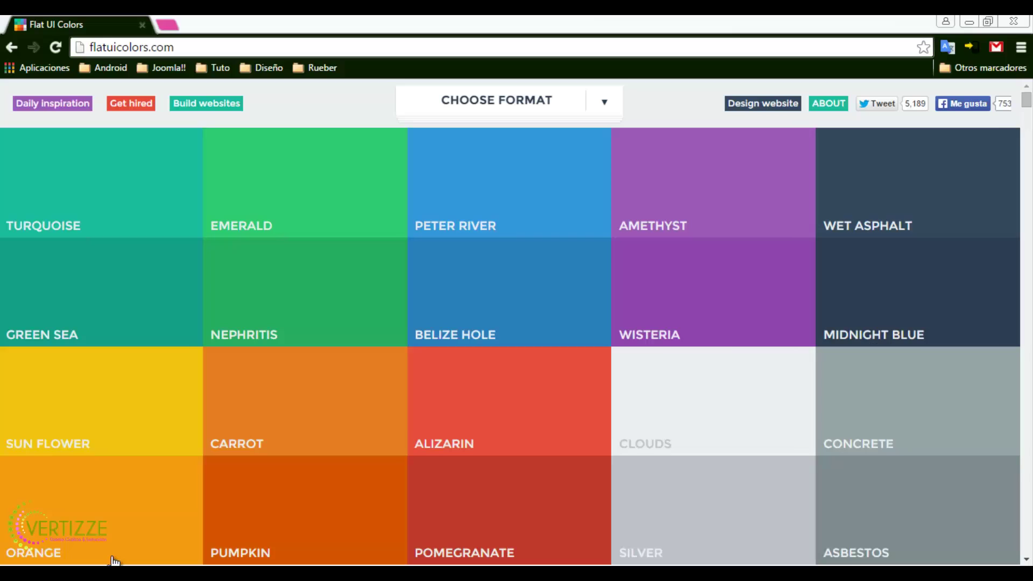
pyautogui.click(861, 312)
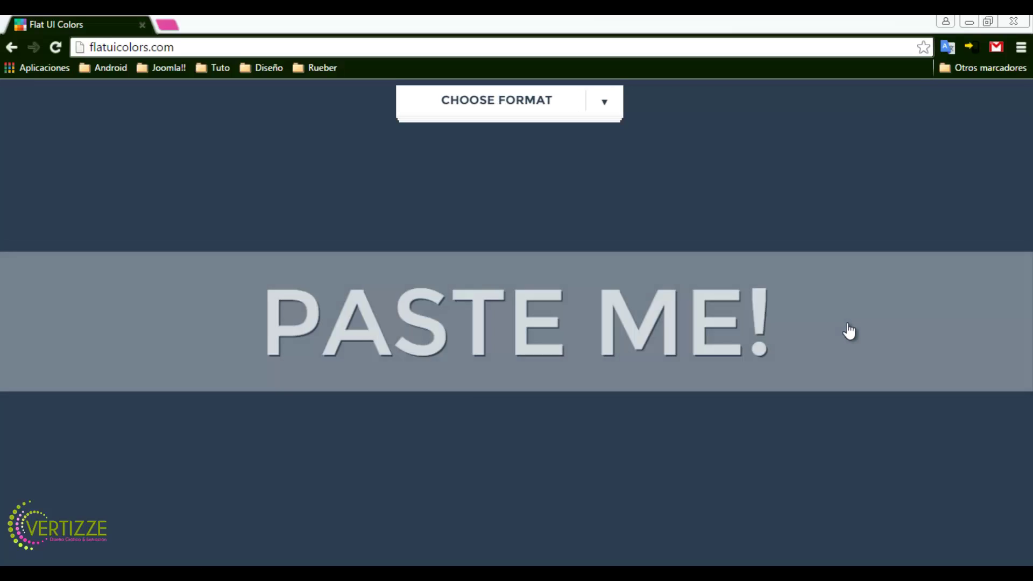
pyautogui.hotkey('alt', 'Tab')
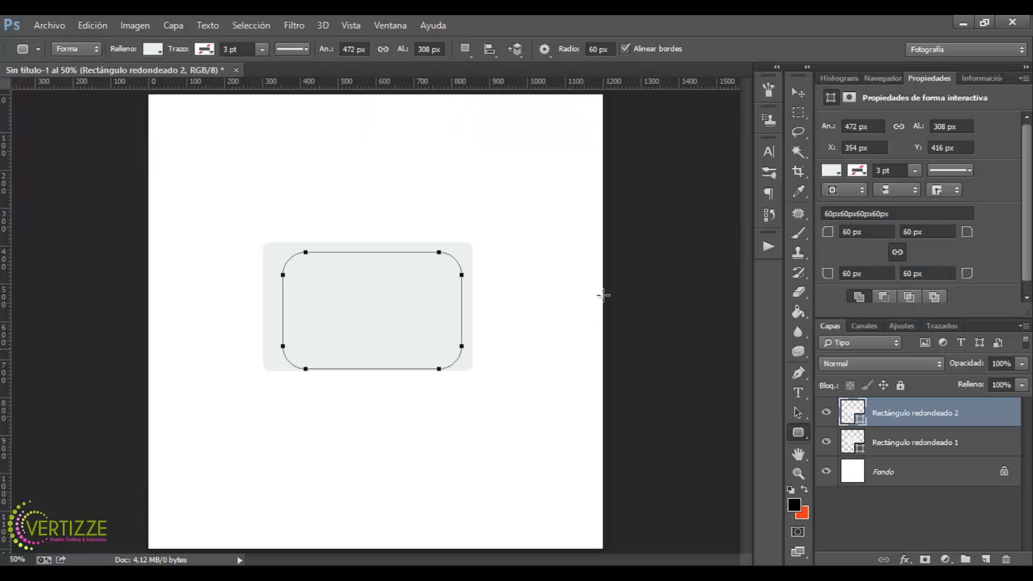
# Fill the inner rounded rectangle with the solid colour #2c3e50.
pyautogui.doubleClick(857, 425)
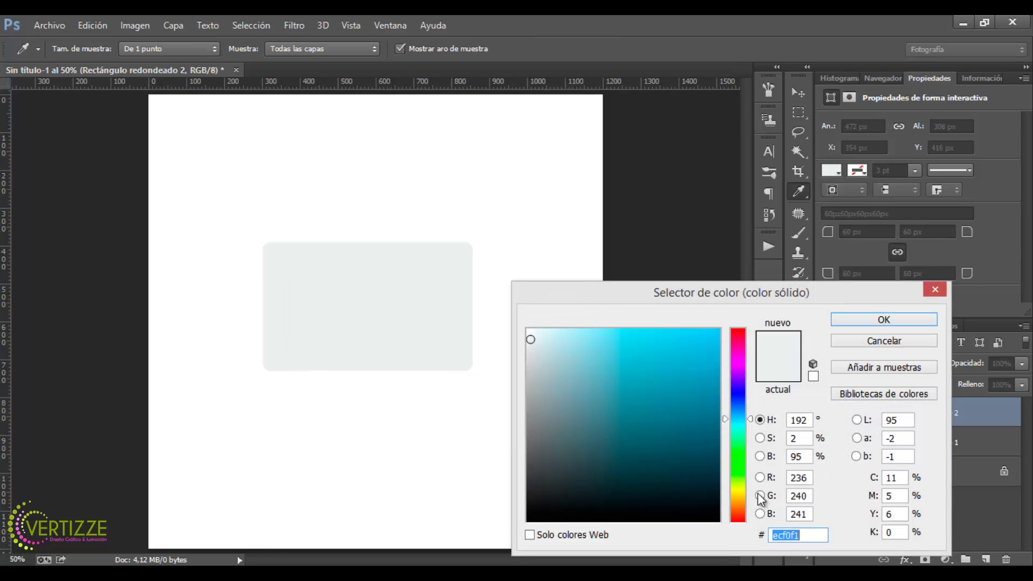
pyautogui.write('#2c3e50')
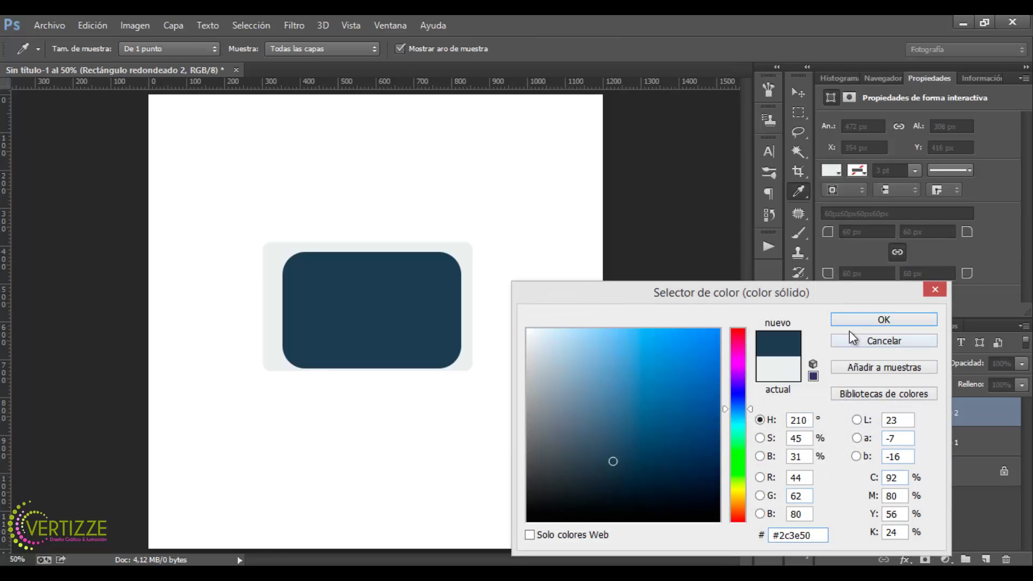
pyautogui.click(864, 322)
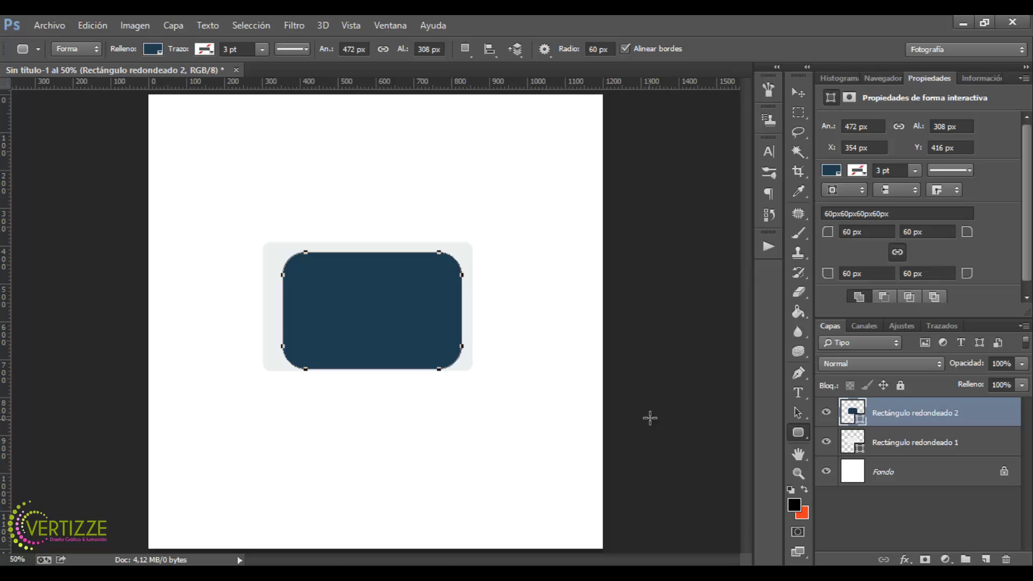
# Align the vertical centres of both rounded rectangles and nudge the dark inner one slightly to the left.
pyautogui.keyDown('shift'); pyautogui.click(921, 450); pyautogui.keyUp('shift')
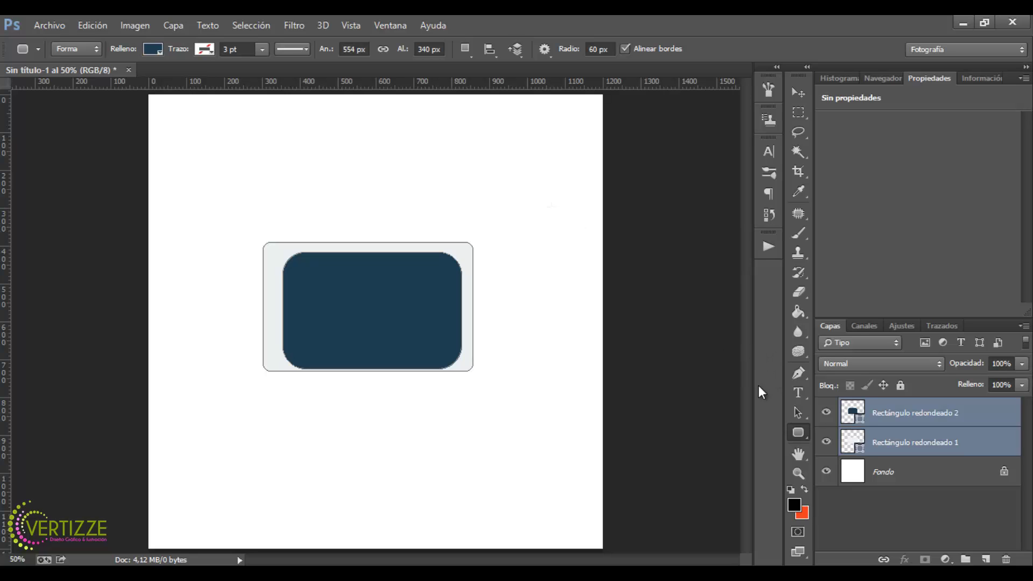
pyautogui.click(798, 93)
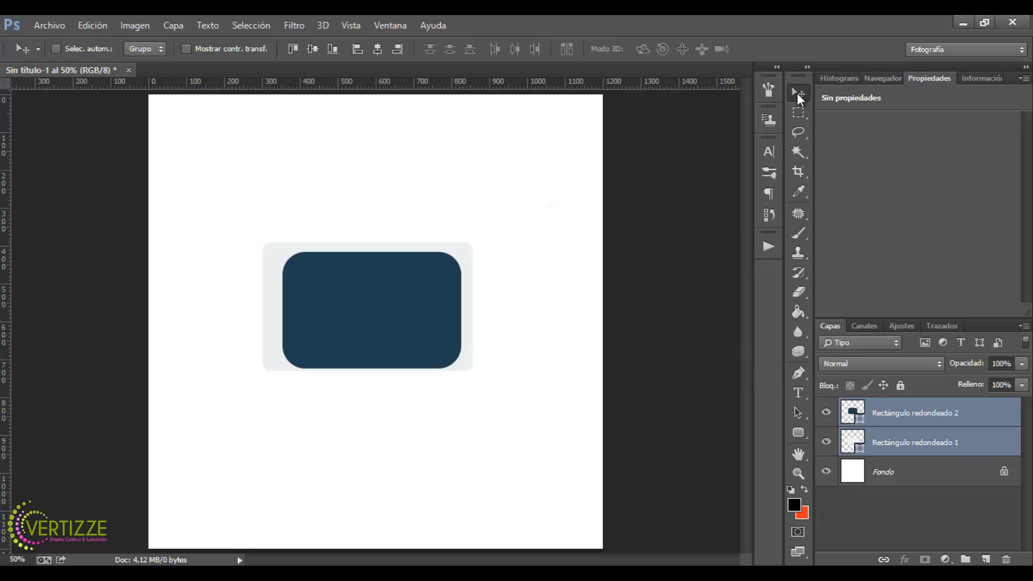
pyautogui.click(312, 49)
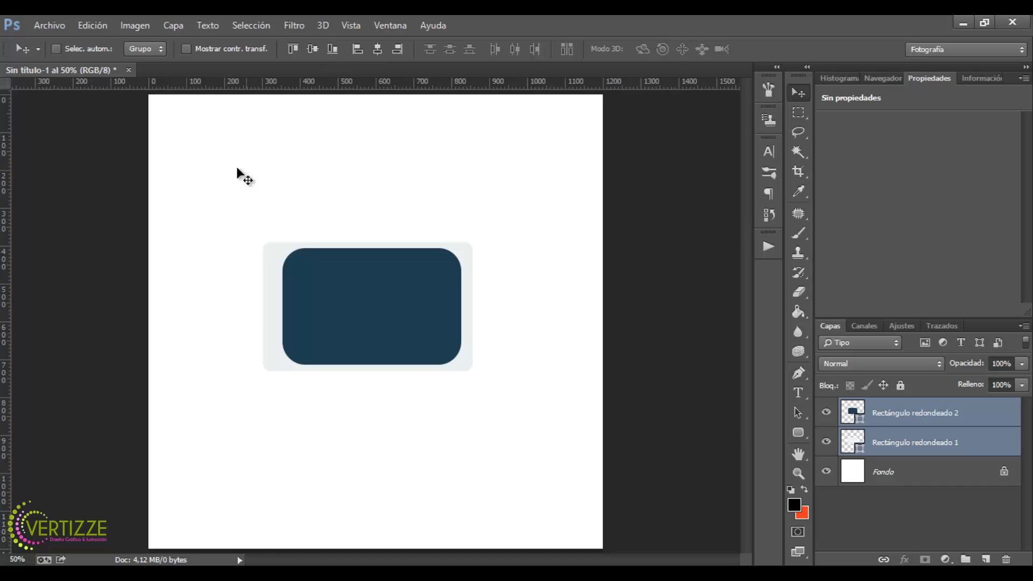
pyautogui.click(883, 422)
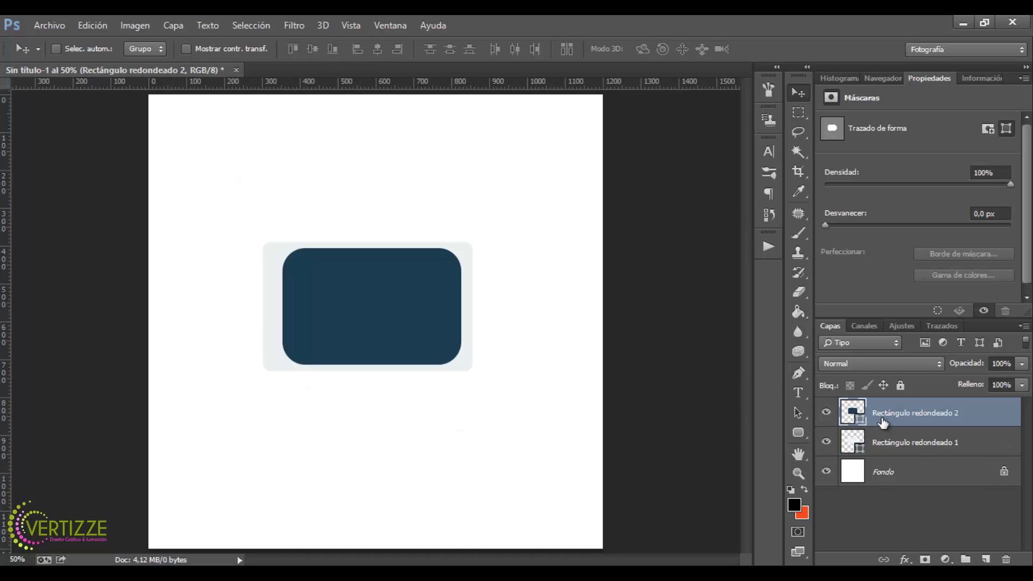
pyautogui.press('Left')
pyautogui.press('Left')
pyautogui.press('Left')
pyautogui.press('Left')
pyautogui.press('Left')
pyautogui.press('Left')
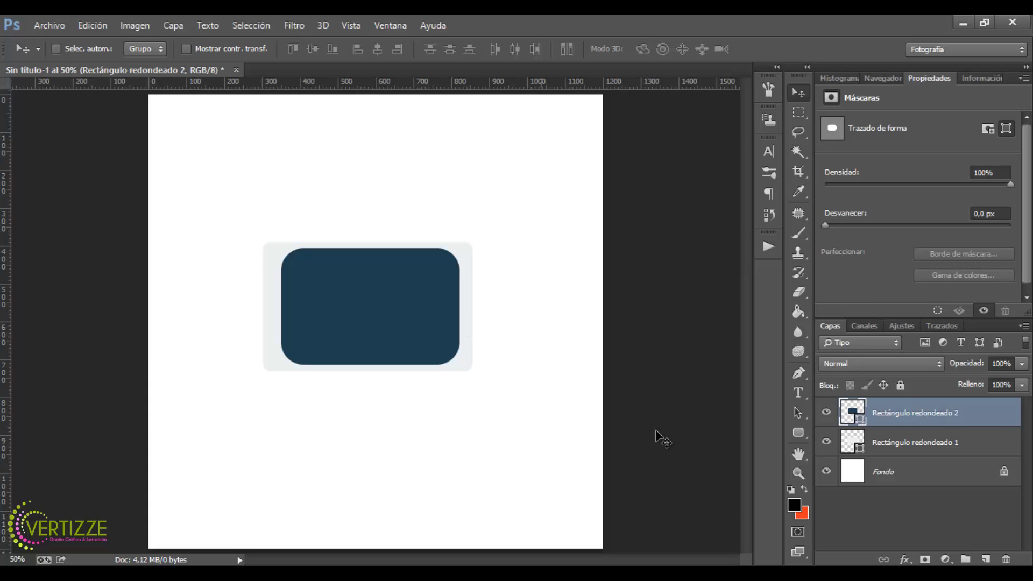
# Delete the dark inner rectangle's layer, Rectángulo redondeado 2.
pyautogui.click(797, 475)
pyautogui.moveTo(399, 312); pyautogui.dragTo(441, 308)
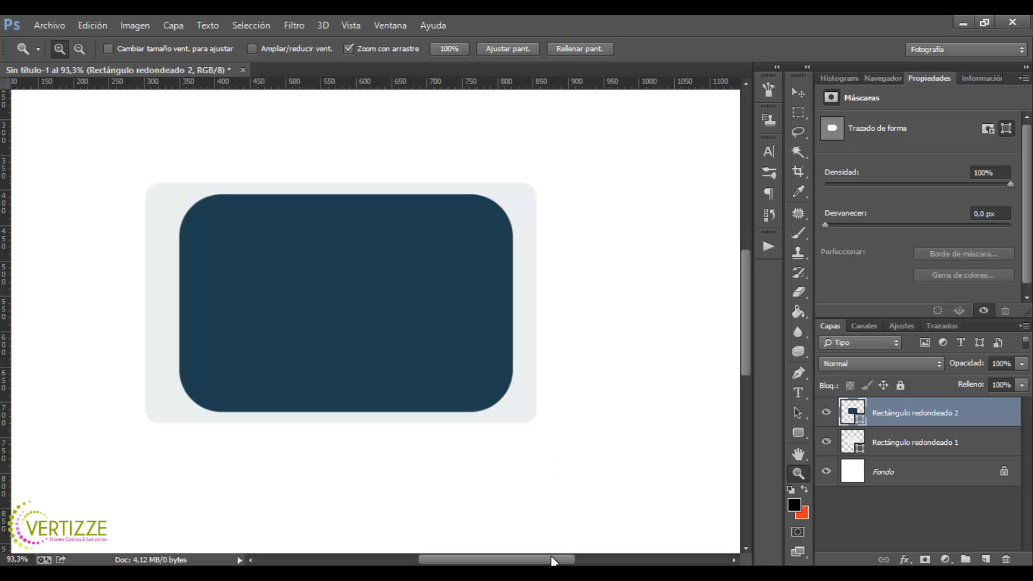
pyautogui.moveTo(540, 561); pyautogui.dragTo(529, 561)
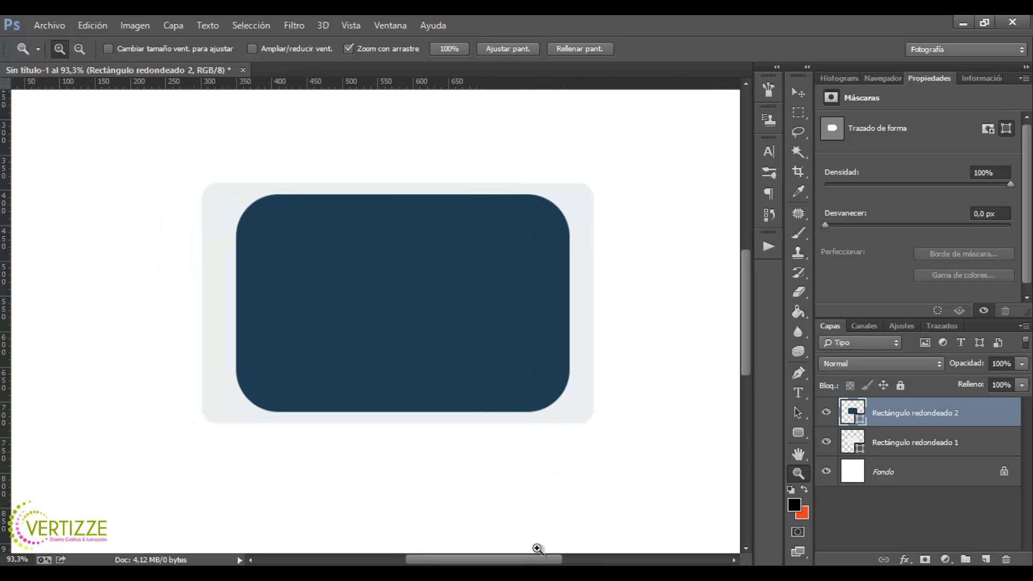
pyautogui.doubleClick(858, 418)
pyautogui.click(878, 343)
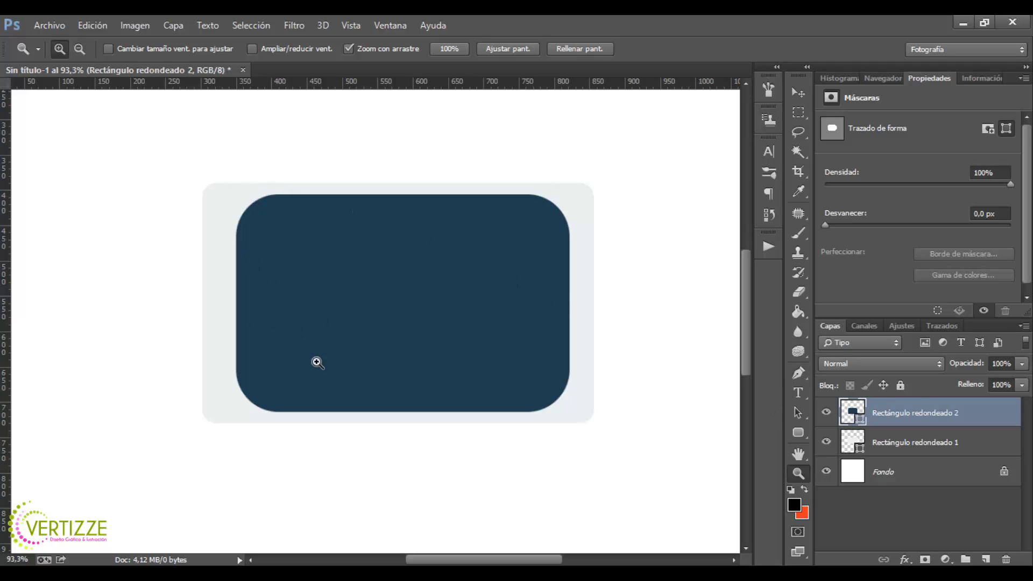
pyautogui.press('Delete')
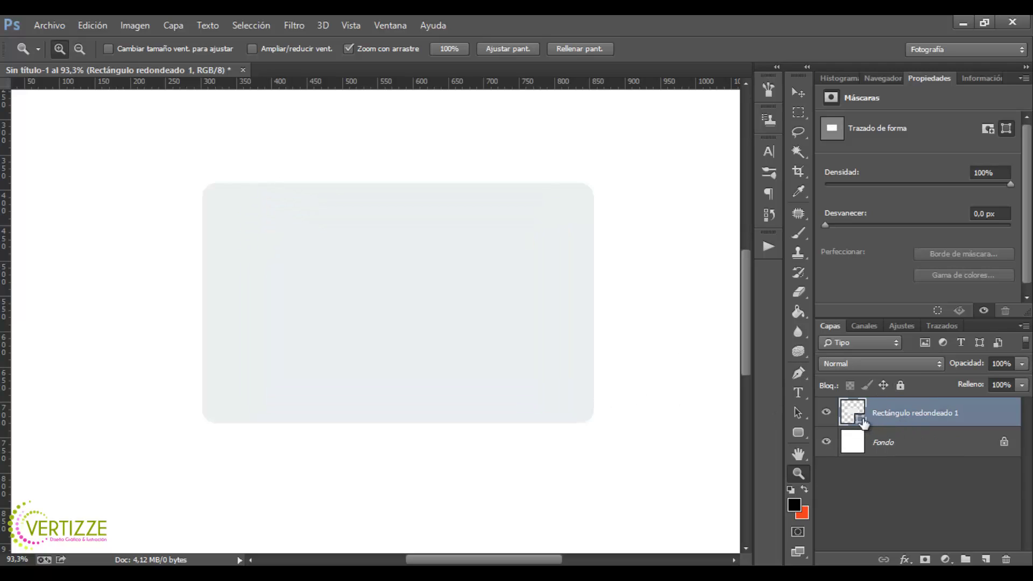
# Draw a new inner rounded rectangle about 494 × 309 px over the light one and set its corner radii to 20 px.
pyautogui.click(796, 434)
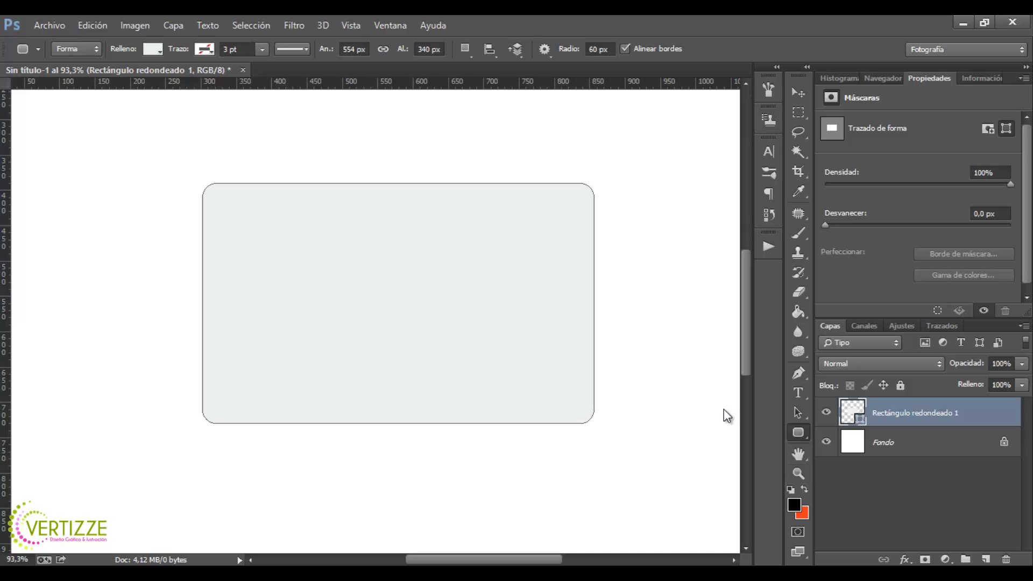
pyautogui.moveTo(229, 201); pyautogui.dragTo(579, 418)
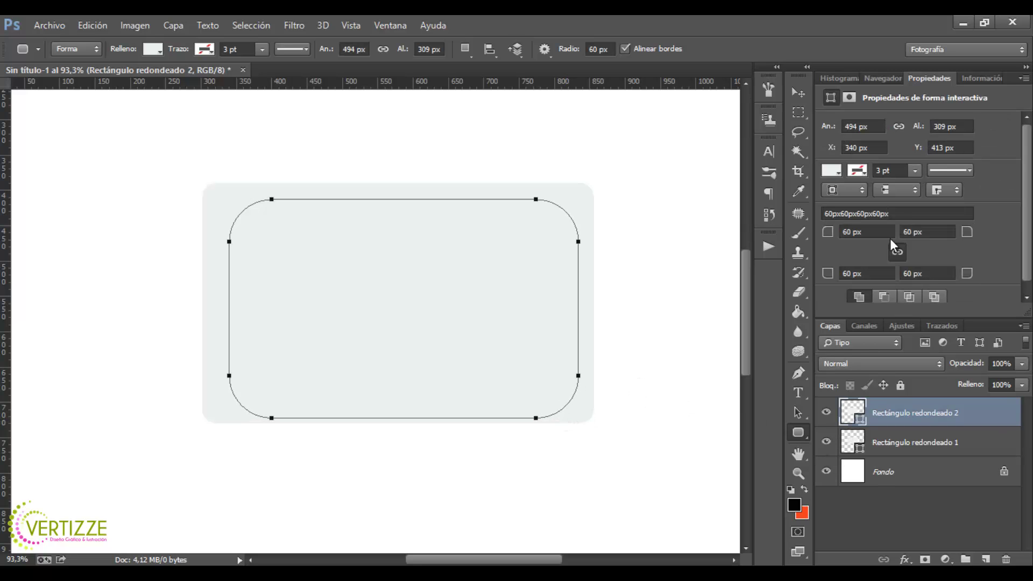
pyautogui.click(873, 231)
pyautogui.write('20')
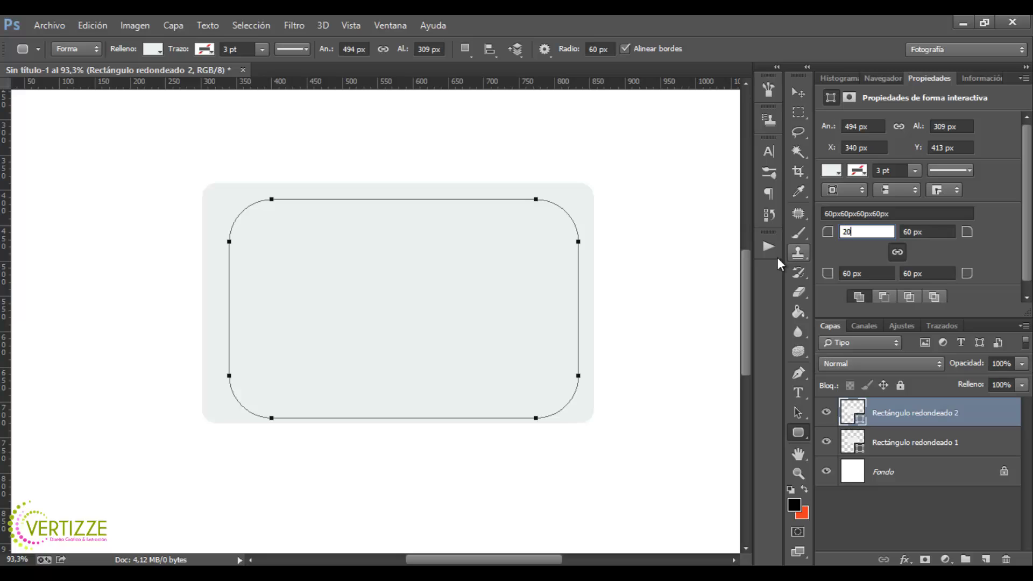
pyautogui.press('Tab')
pyautogui.press('Tab')
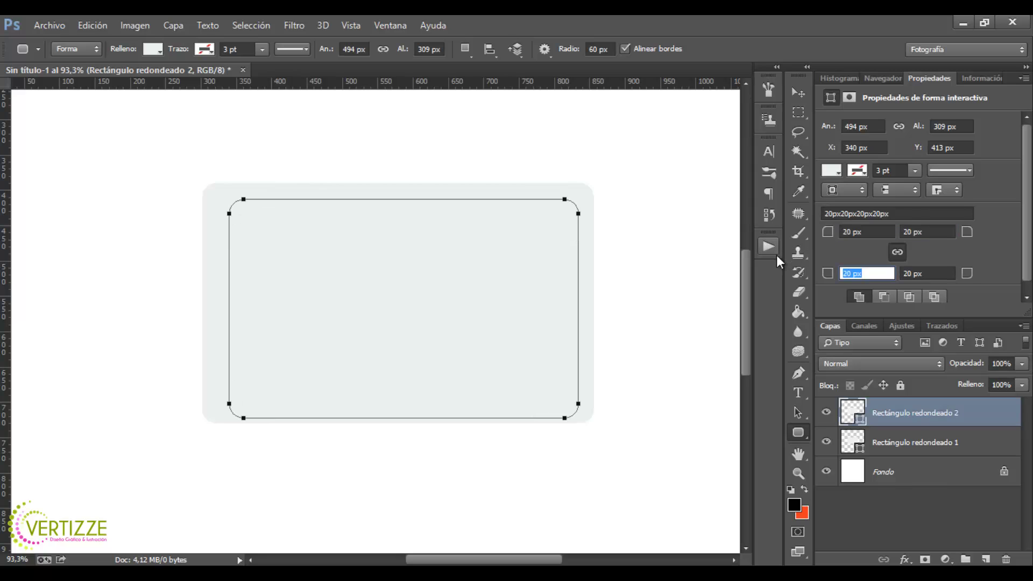
# Fill the new inner rounded rectangle with the solid colour #2c3e50.
pyautogui.doubleClick(862, 416)
pyautogui.write('2c3e50')
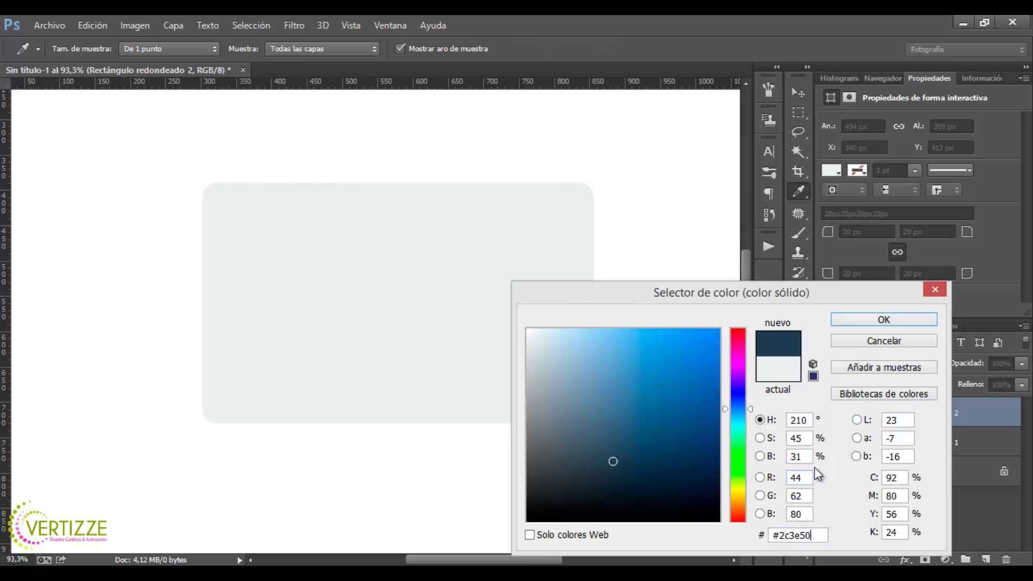
pyautogui.press('Return')
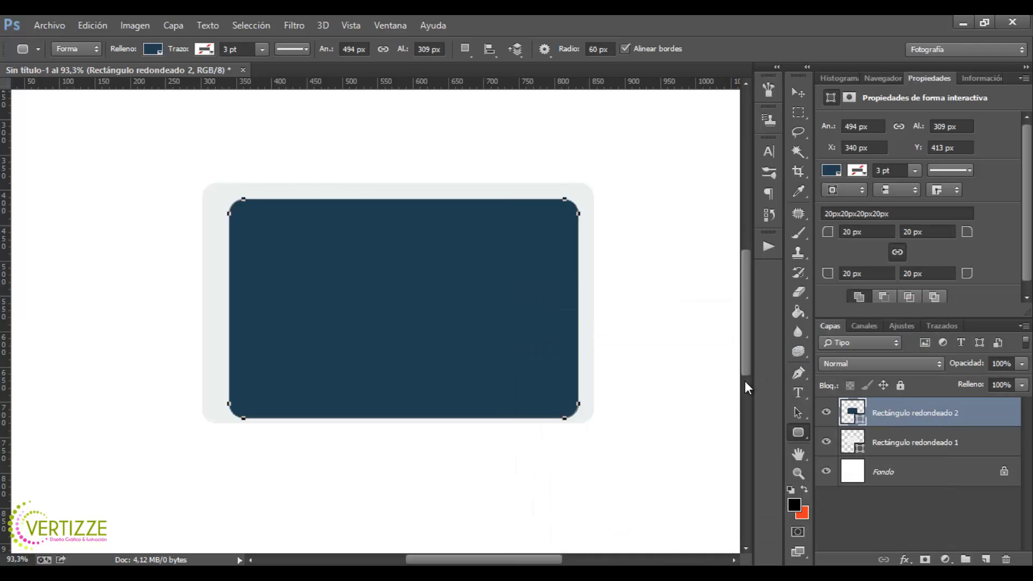
# Align the vertical centres of the Rectángulo redondeado 1 and Rectángulo redondeado 2 layers.
pyautogui.click(916, 448)
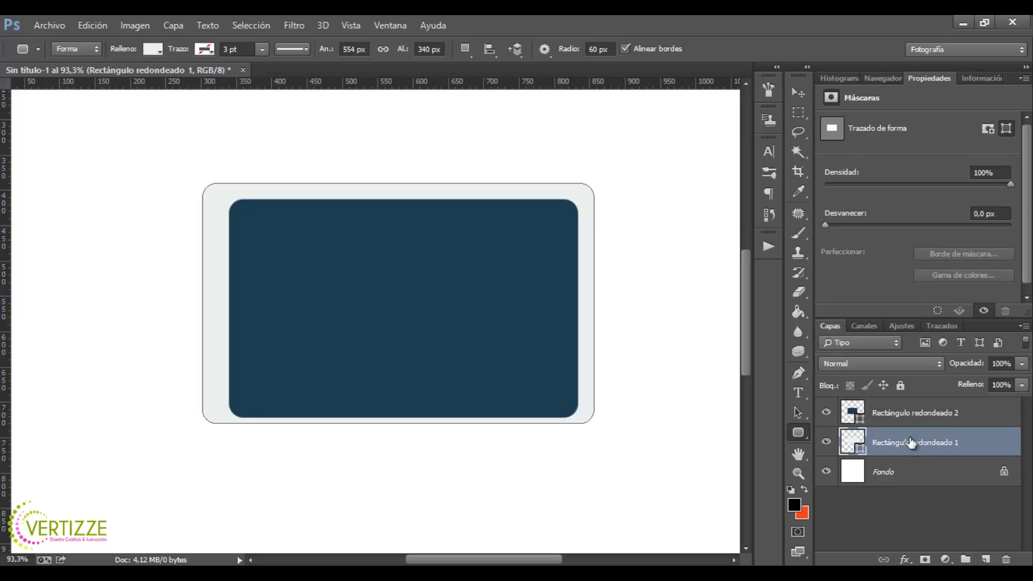
pyautogui.keyDown('ctrl'); pyautogui.click(912, 412); pyautogui.keyUp('ctrl')
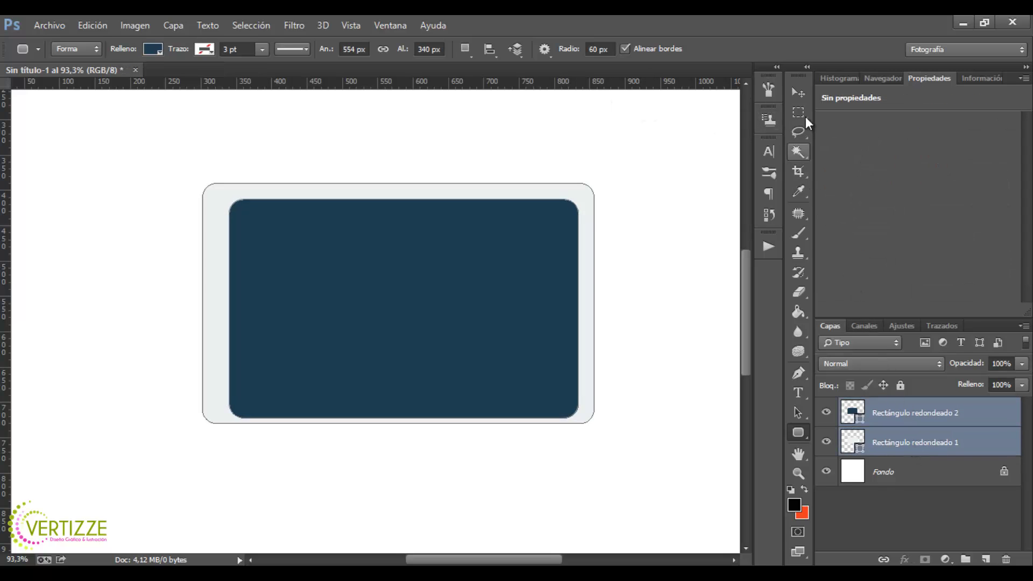
pyautogui.click(799, 93)
pyautogui.click(313, 49)
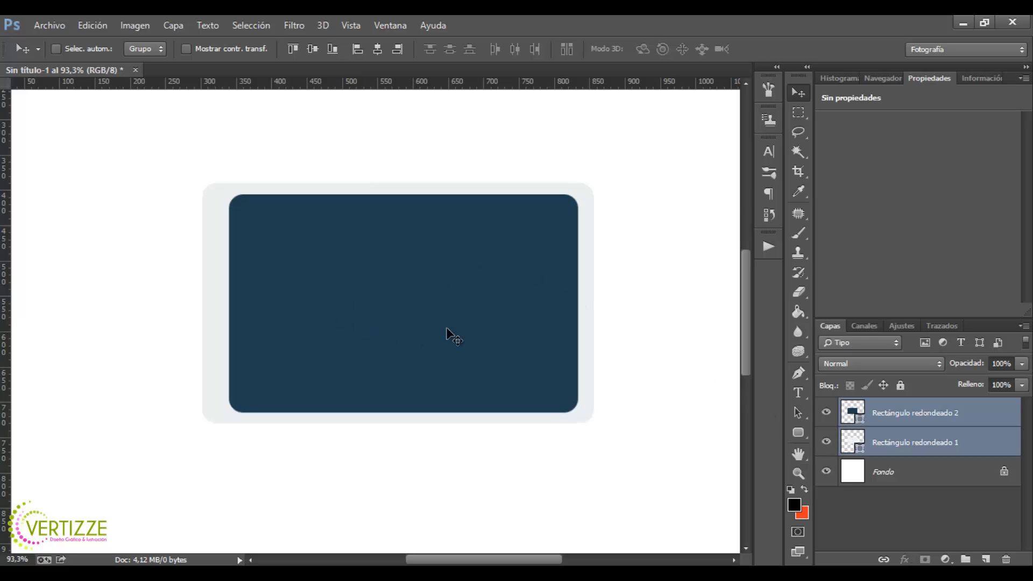
pyautogui.click(922, 448)
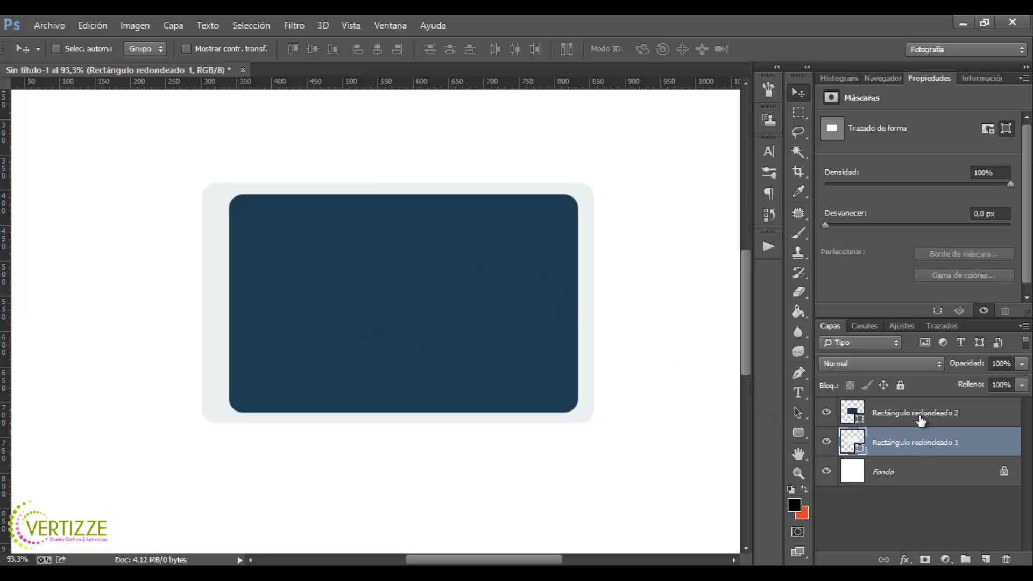
pyautogui.click(916, 415)
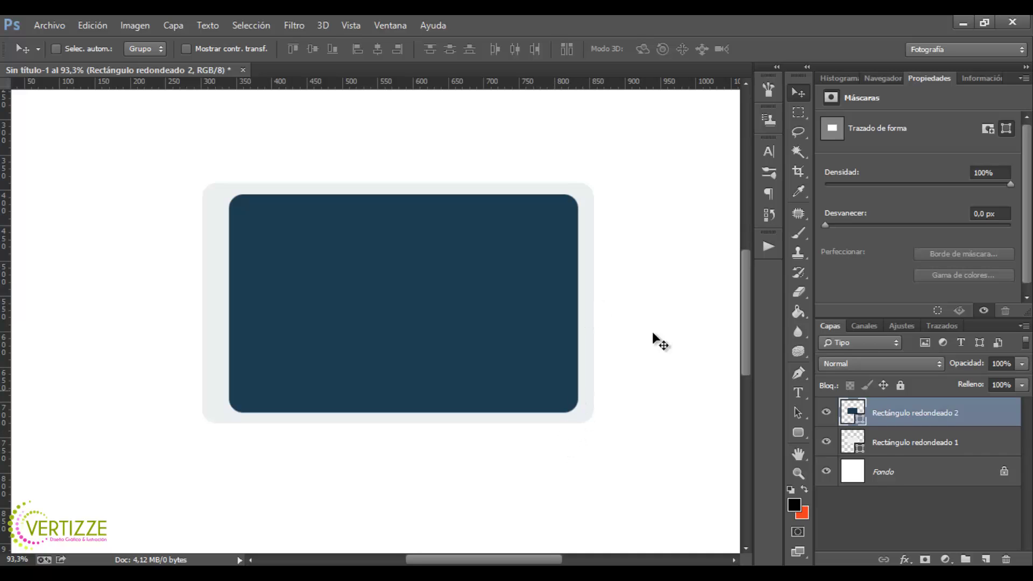
pyautogui.click(799, 433)
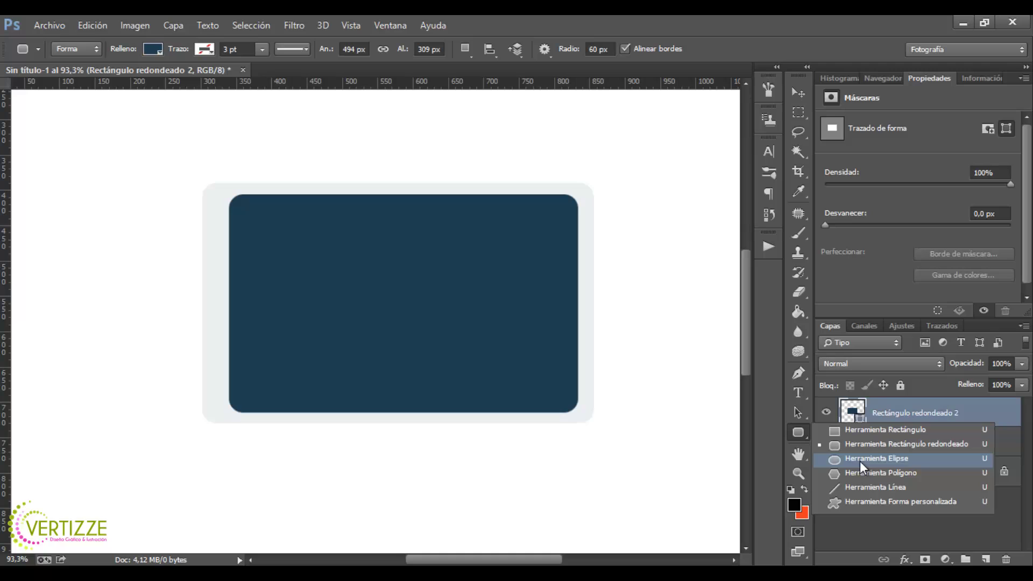
pyautogui.click(860, 460)
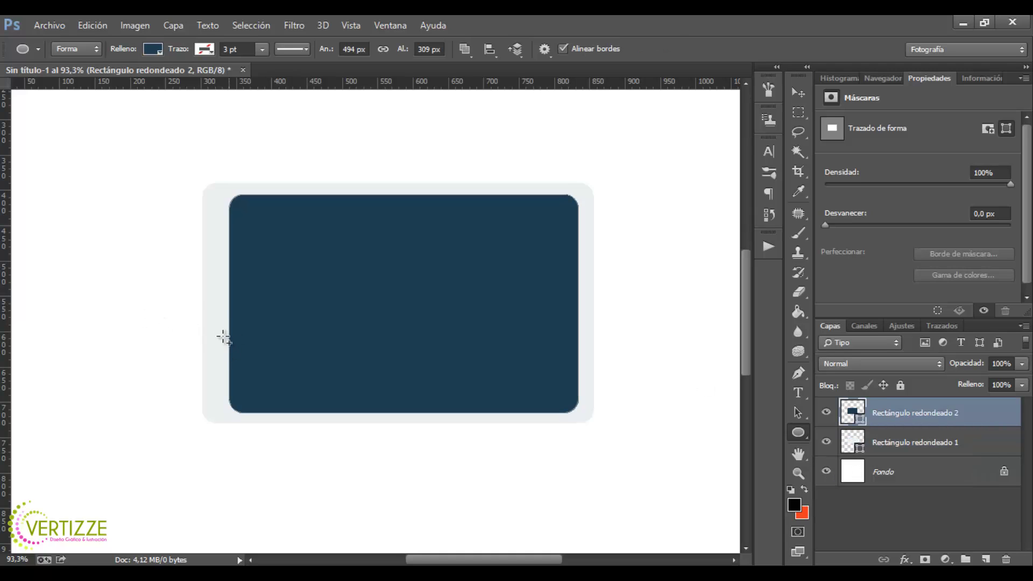
pyautogui.moveTo(212, 292); pyautogui.dragTo(236, 336)
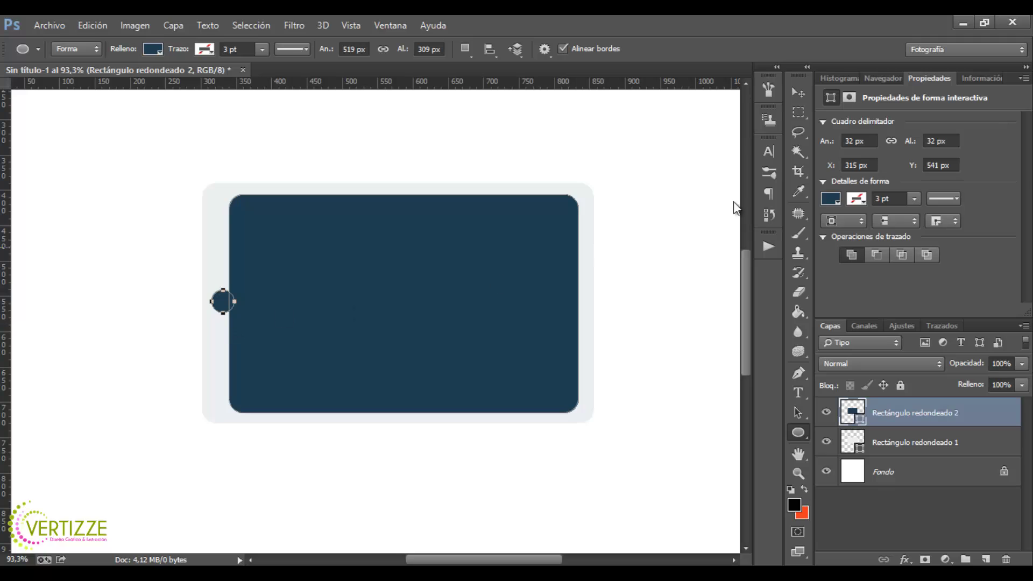
pyautogui.click(799, 93)
pyautogui.press('Left')
pyautogui.press('Left')
pyautogui.press('Left')
pyautogui.press('Left')
pyautogui.press('Left')
pyautogui.press('Left')
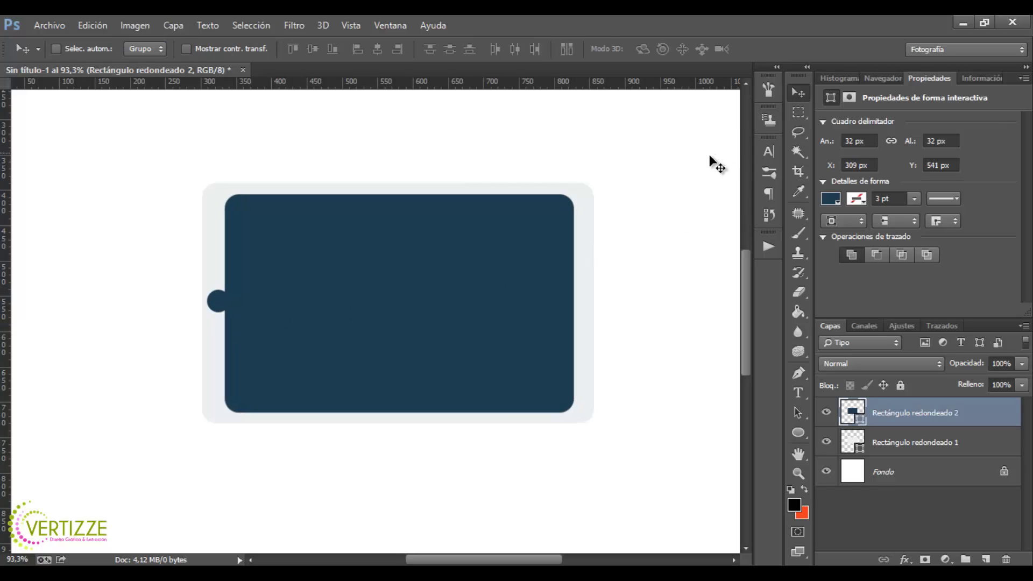
pyautogui.hotkey('shift', 'Right')
pyautogui.hotkey('ctrl', 'alt', 'a')
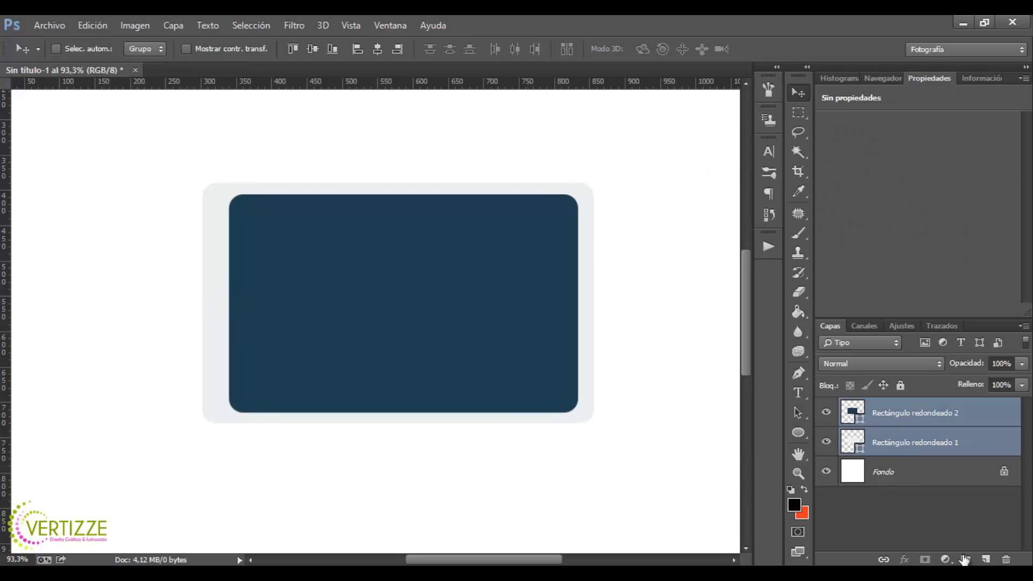
# Draw a circle about 29 px across on a new layer in the tablet's left border and fill it with #2c3e50.
pyautogui.click(987, 560)
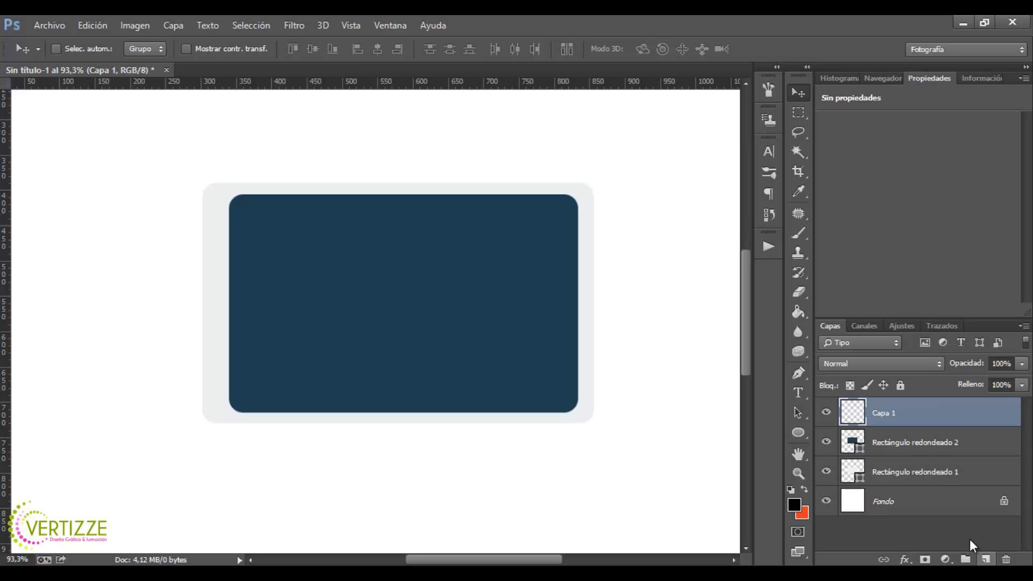
pyautogui.click(800, 435)
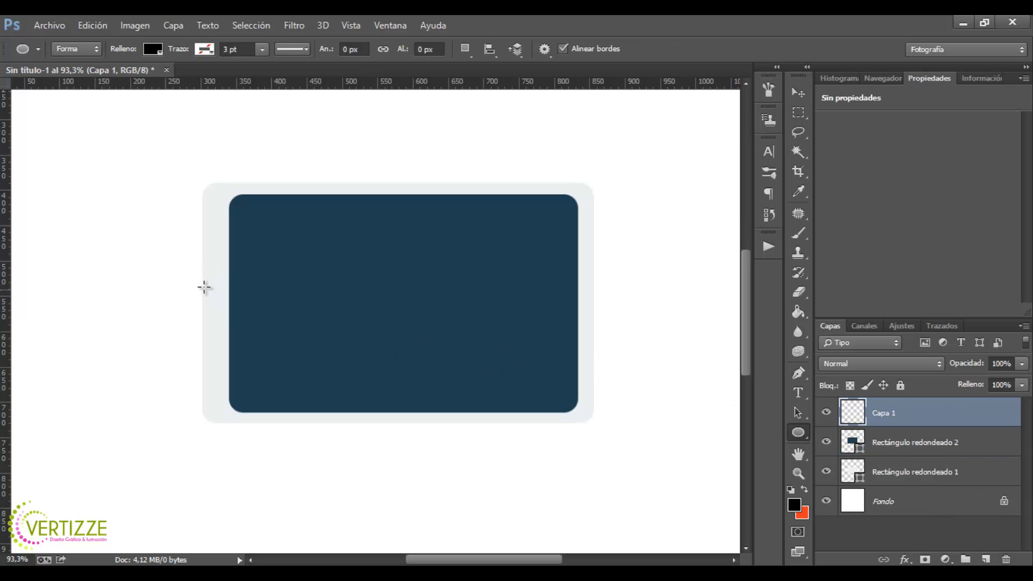
pyautogui.moveTo(204, 287); pyautogui.dragTo(228, 317)
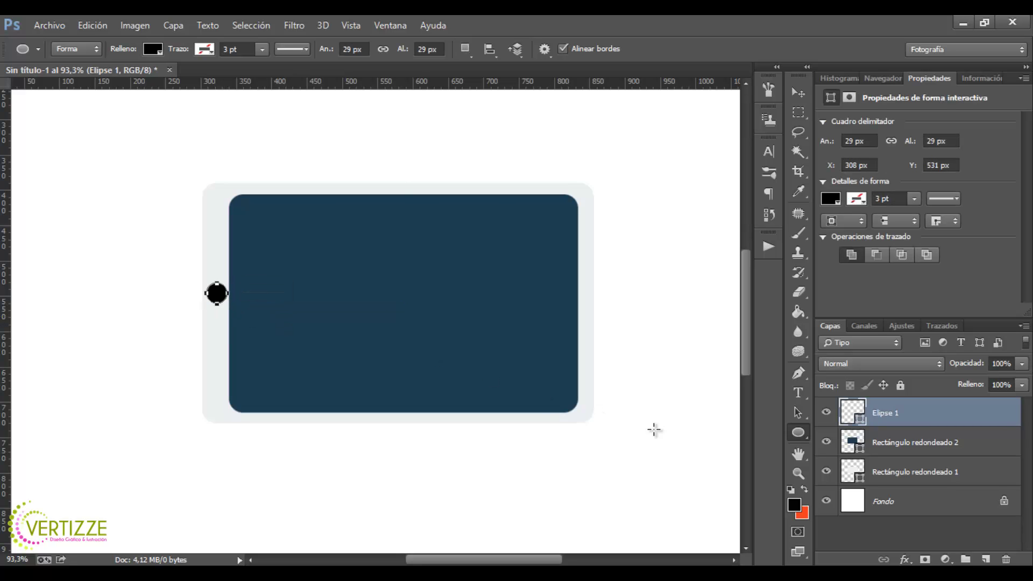
pyautogui.doubleClick(852, 420)
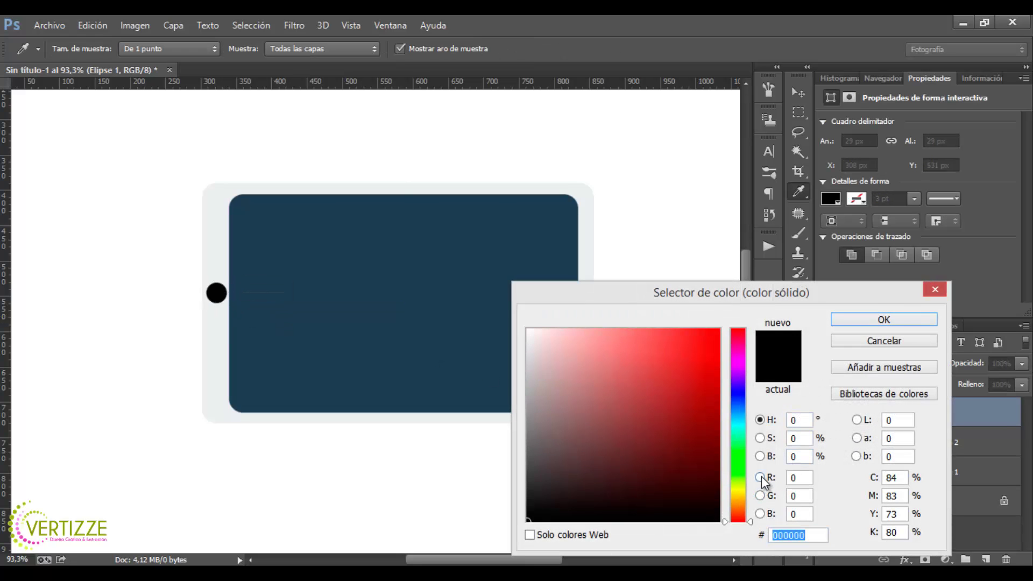
pyautogui.write('#2c3e50')
pyautogui.click(879, 322)
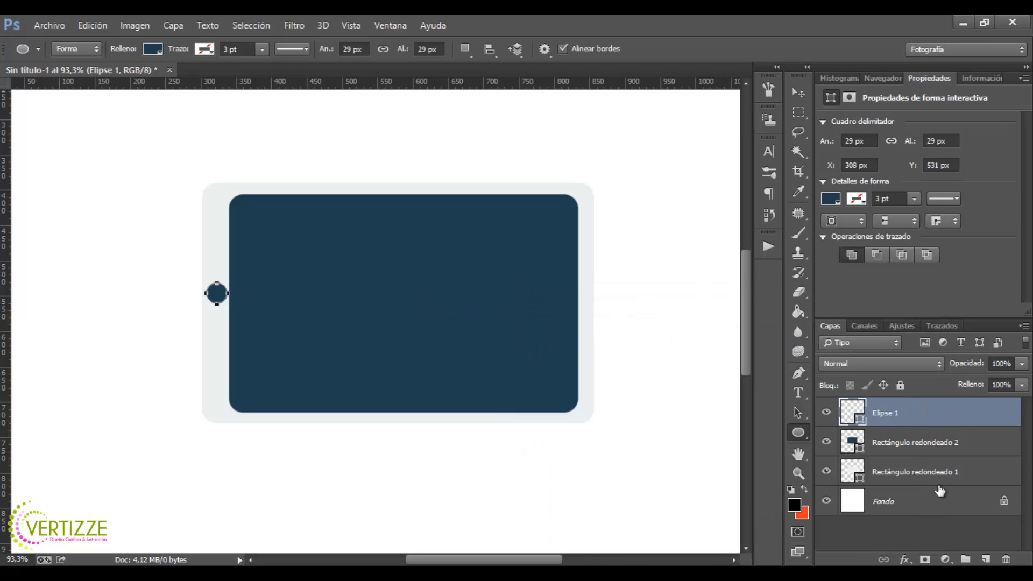
# Align the vertical centres of the circle and both rounded rectangles, and shift the circle 1 px to the left.
pyautogui.keyDown('shift'); pyautogui.click(939, 468); pyautogui.keyUp('shift')
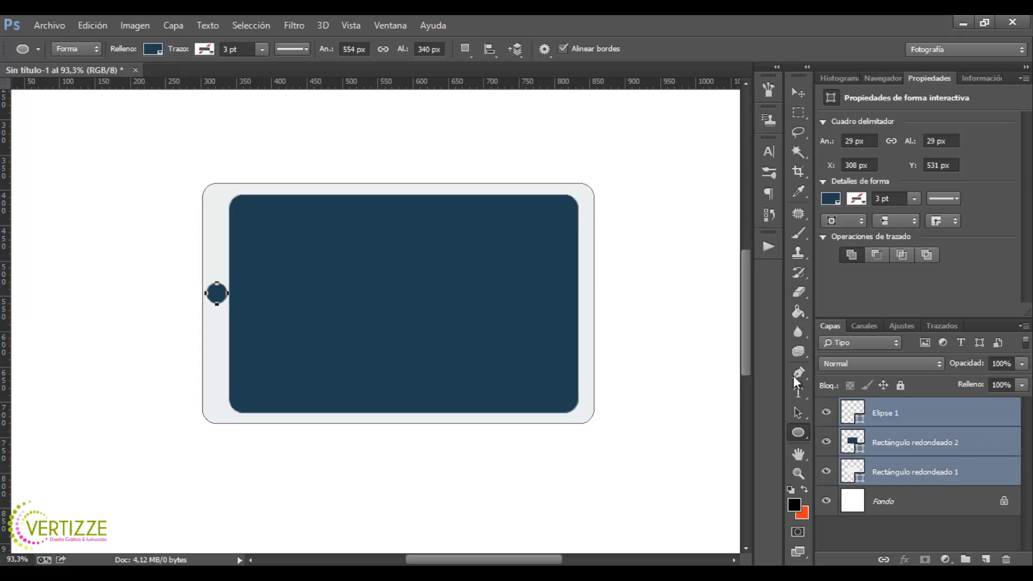
pyautogui.click(799, 95)
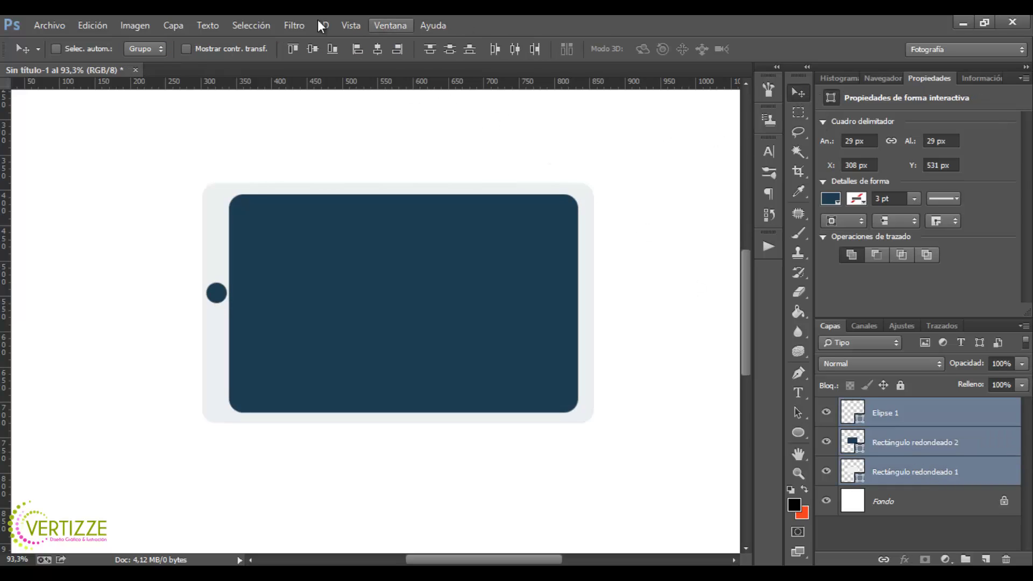
pyautogui.click(312, 50)
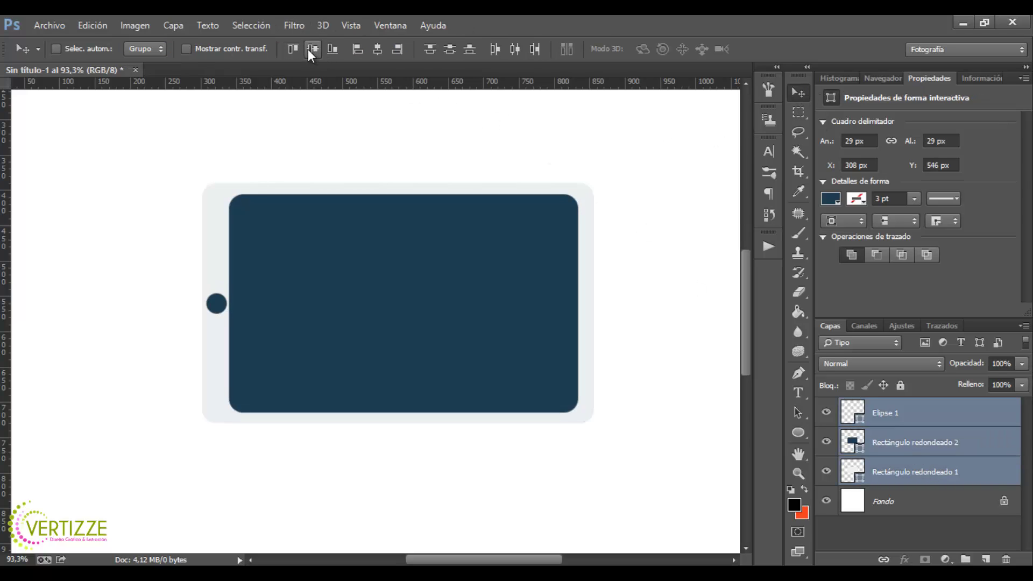
pyautogui.click(890, 422)
pyautogui.press('Left')
pyautogui.press('Left')
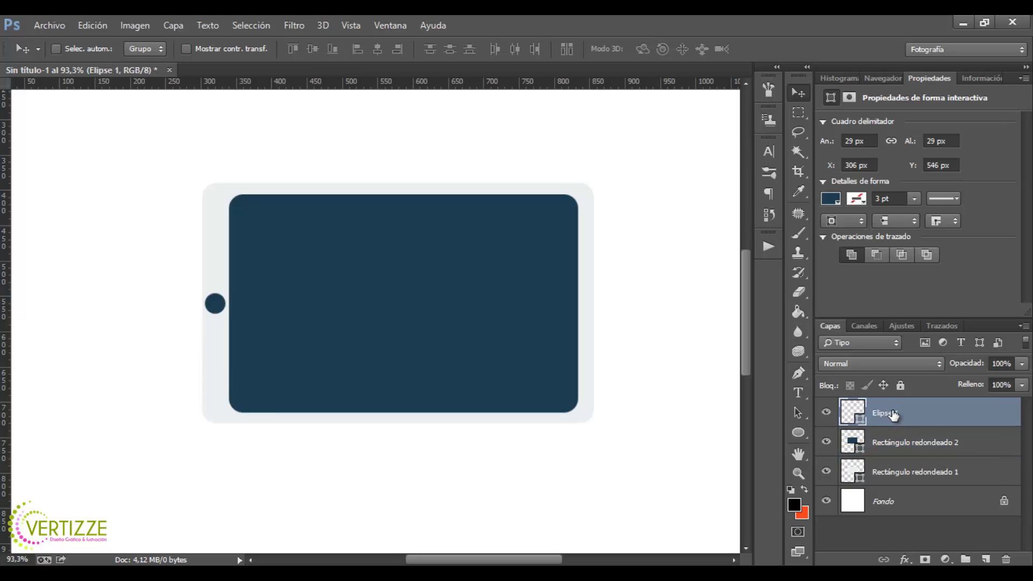
pyautogui.press('Right')
# Draw a narrow vertical rounded rectangle about 7 × 70 px in the tablet's right border.
pyautogui.click(798, 433)
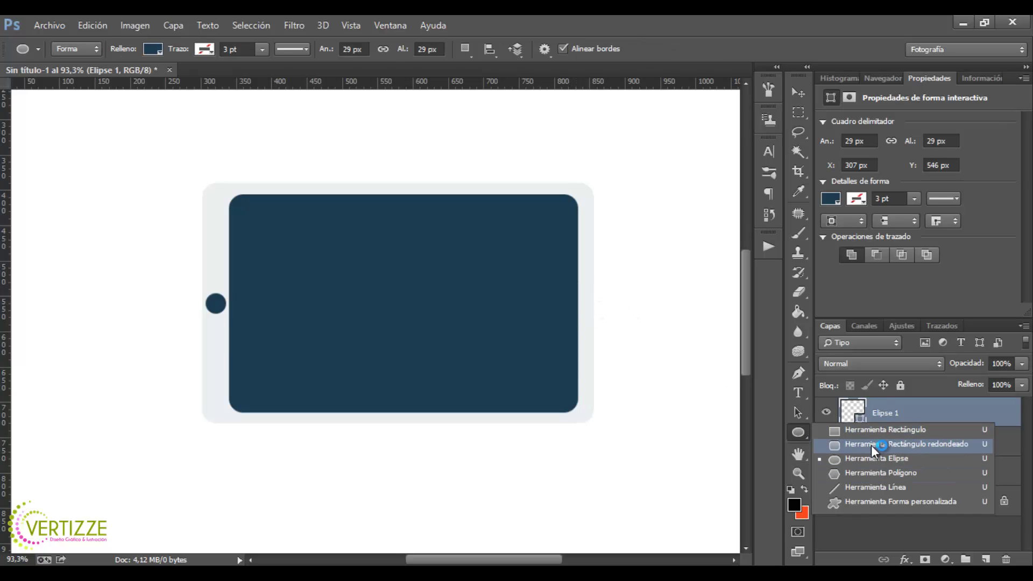
pyautogui.click(871, 444)
pyautogui.moveTo(585, 270); pyautogui.dragTo(582, 316)
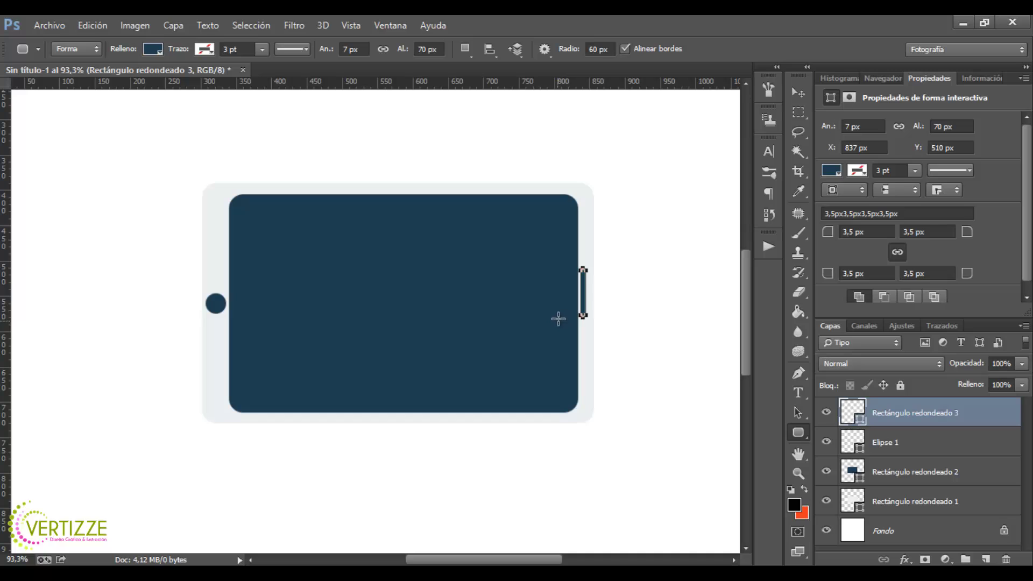
# Shift the narrow bar 3 px to the right and align its vertical centre with the other three shapes.
pyautogui.press('v')
pyautogui.press('Right')
pyautogui.press('Right')
pyautogui.press('Right')
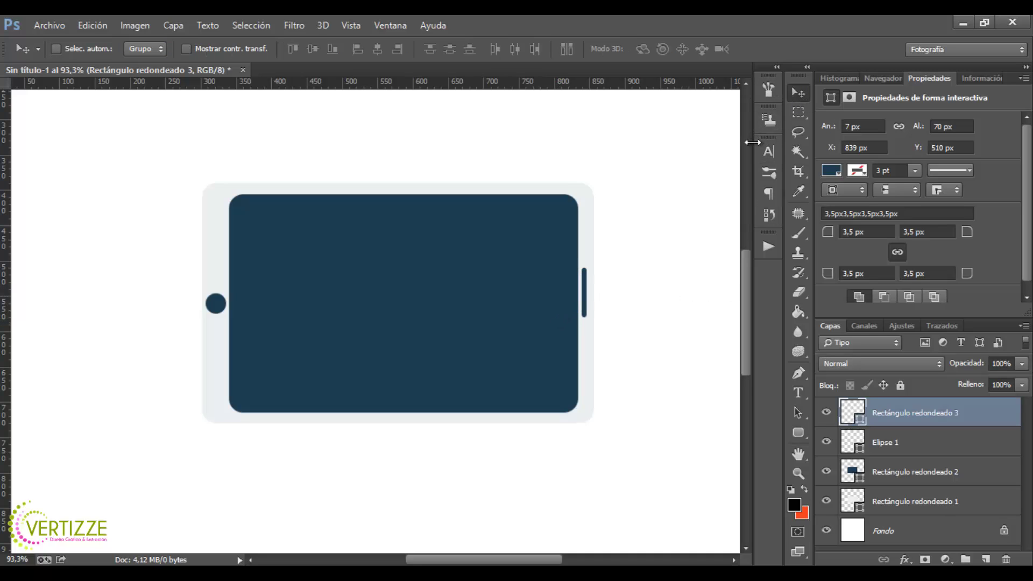
pyautogui.keyDown('shift'); pyautogui.click(929, 506); pyautogui.keyUp('shift')
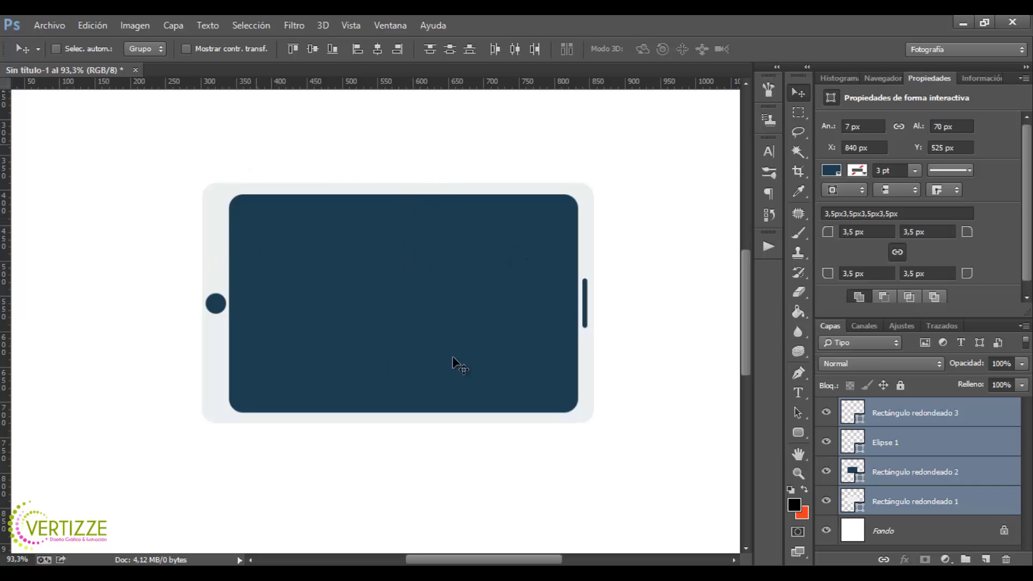
# Group the four shape layers and name the group tablet.
pyautogui.hotkey('ctrl', 'g')
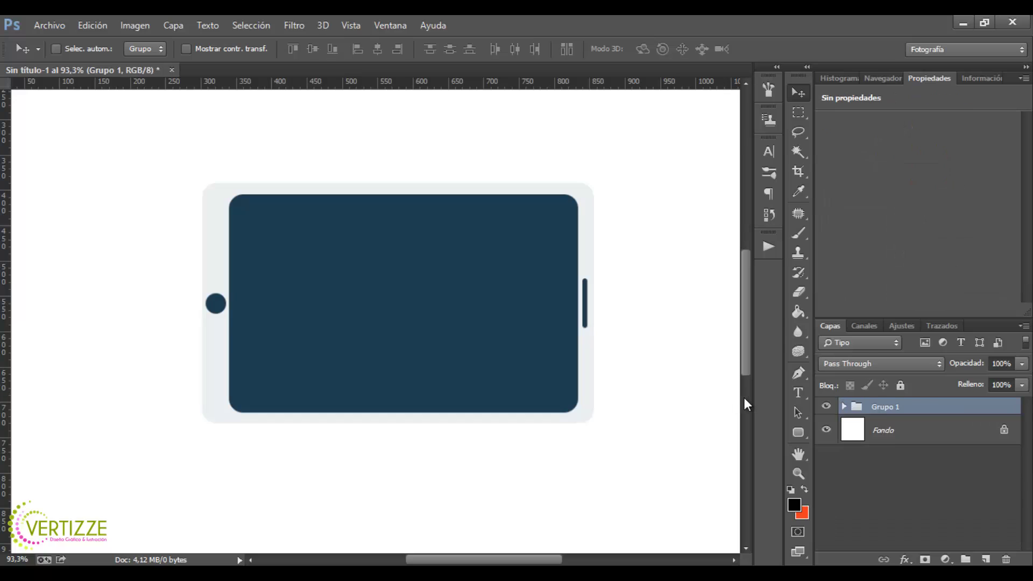
pyautogui.doubleClick(886, 408)
pyautogui.press('Return')
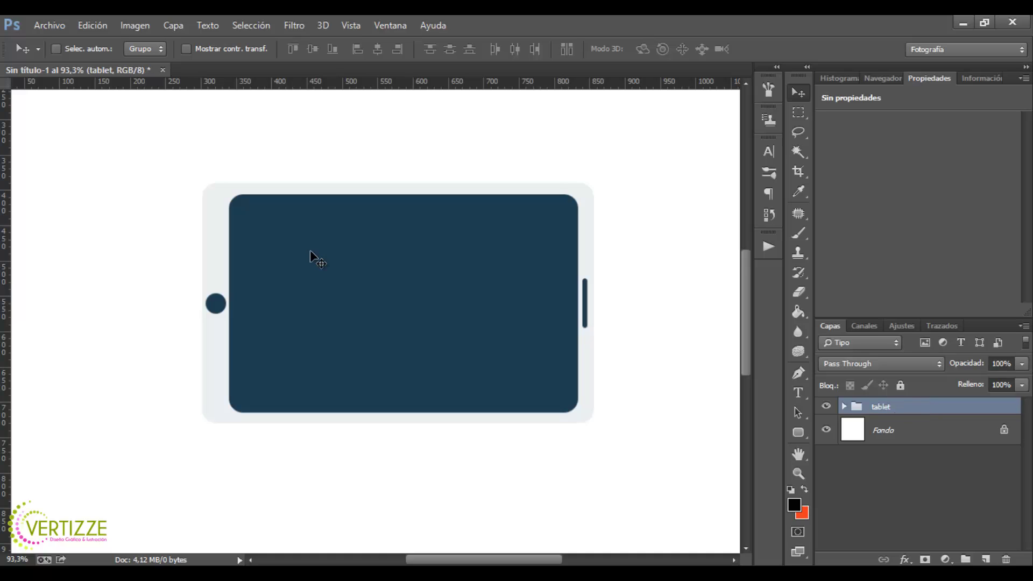
# On a new layer, draw a closed Pen path that curves diagonally across the tablet's screen and encloses its upper-left half.
pyautogui.click(980, 560)
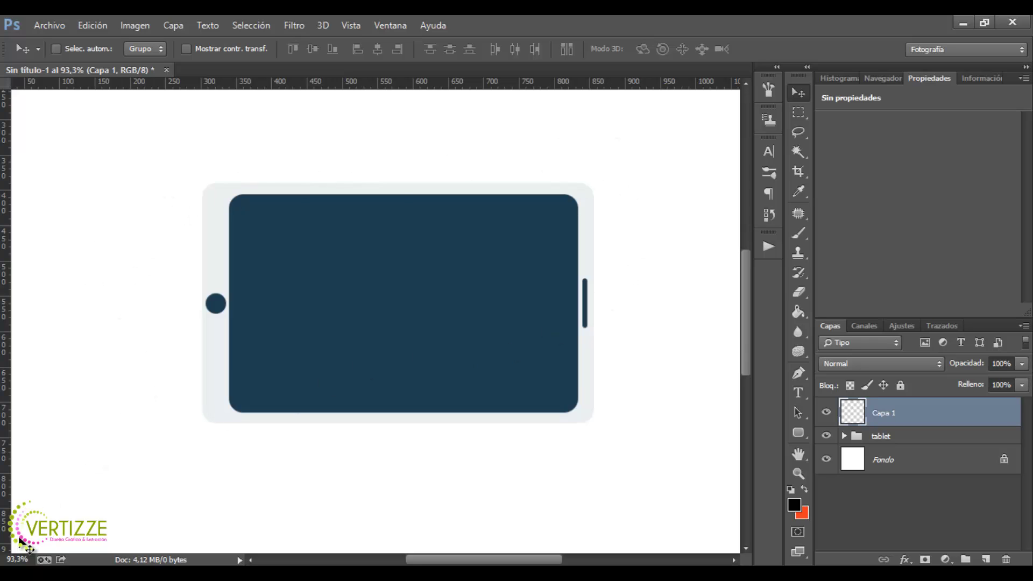
pyautogui.click(801, 374)
pyautogui.click(176, 427)
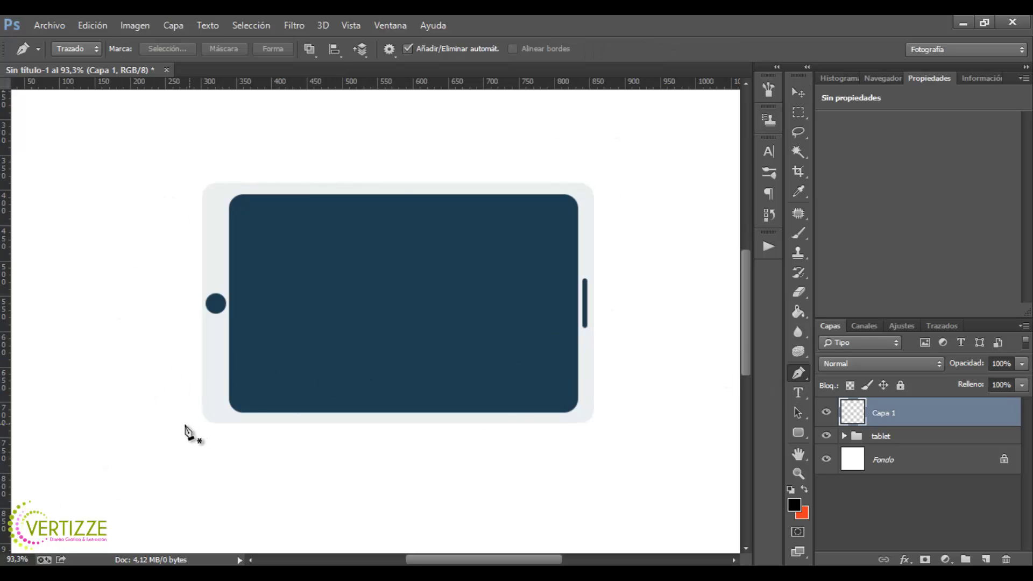
pyautogui.moveTo(639, 156)
pyautogui.mouseDown()
pyautogui.moveTo(660, 112)
pyautogui.moveTo(690, 109)
pyautogui.moveTo(687, 97)
pyautogui.moveTo(667, 104)
pyautogui.moveTo(651, 154)
pyautogui.moveTo(659, 156)
pyautogui.mouseUp()
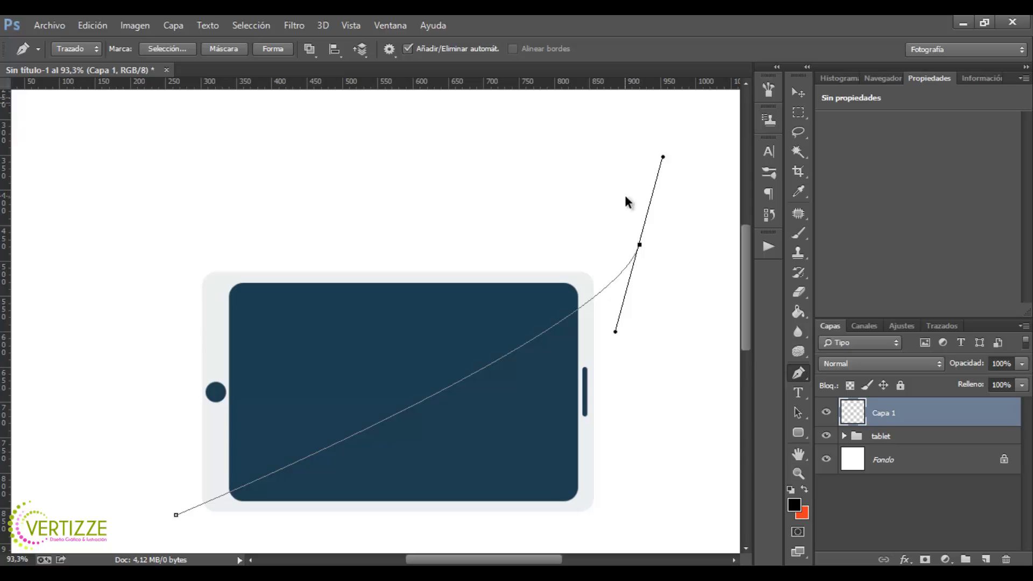
pyautogui.hotkey('ctrl', 'z')
pyautogui.moveTo(615, 227); pyautogui.dragTo(619, 113)
pyautogui.click(318, 217)
pyautogui.click(176, 254)
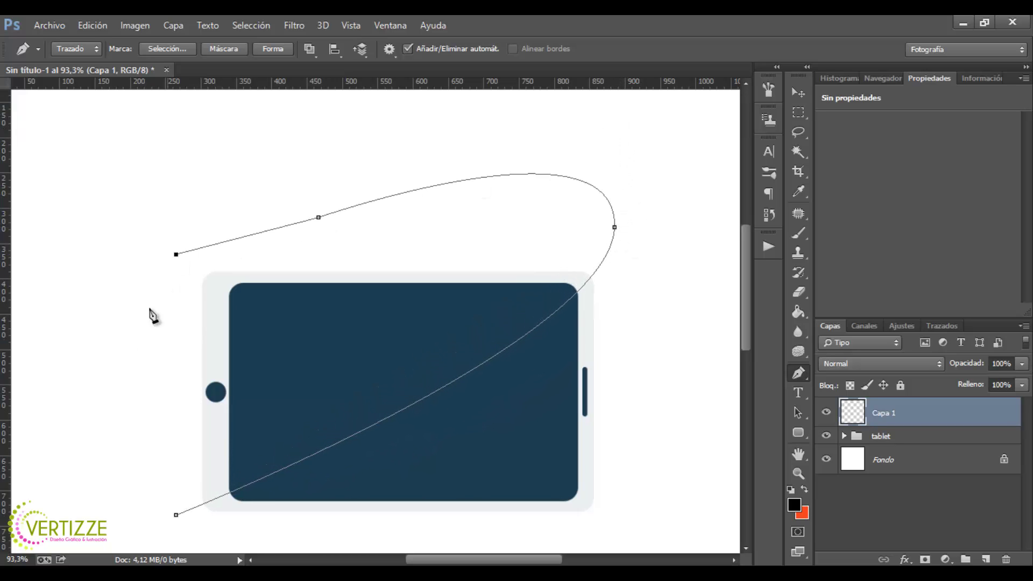
pyautogui.click(138, 458)
pyautogui.click(177, 516)
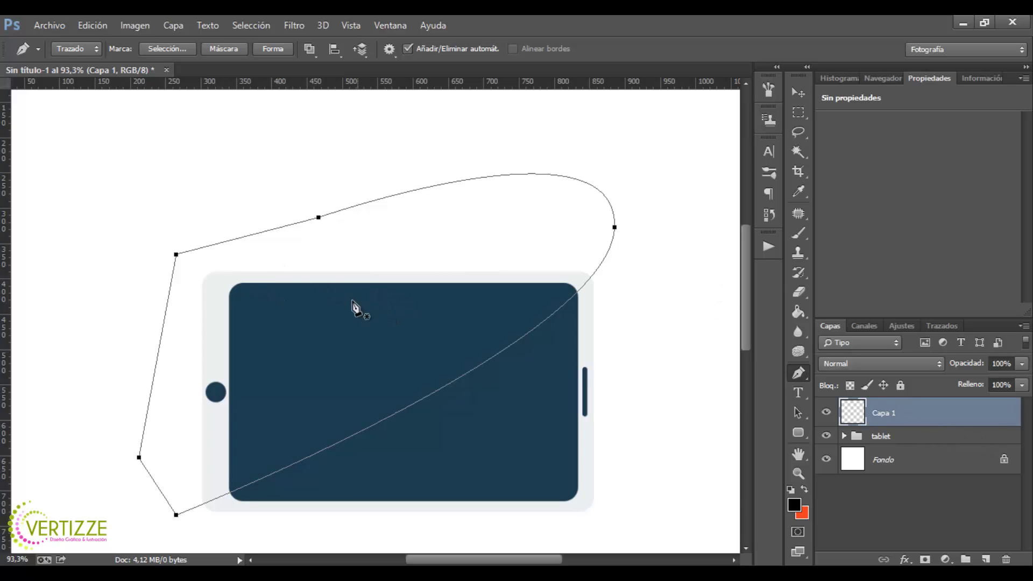
pyautogui.hotkey('ctrl', 'z')
pyautogui.click(92, 25)
pyautogui.click(189, 45)
# Convert the closed path into a new selection with a 0 px feather radius and smoothing enabled.
pyautogui.rightClick(345, 328)
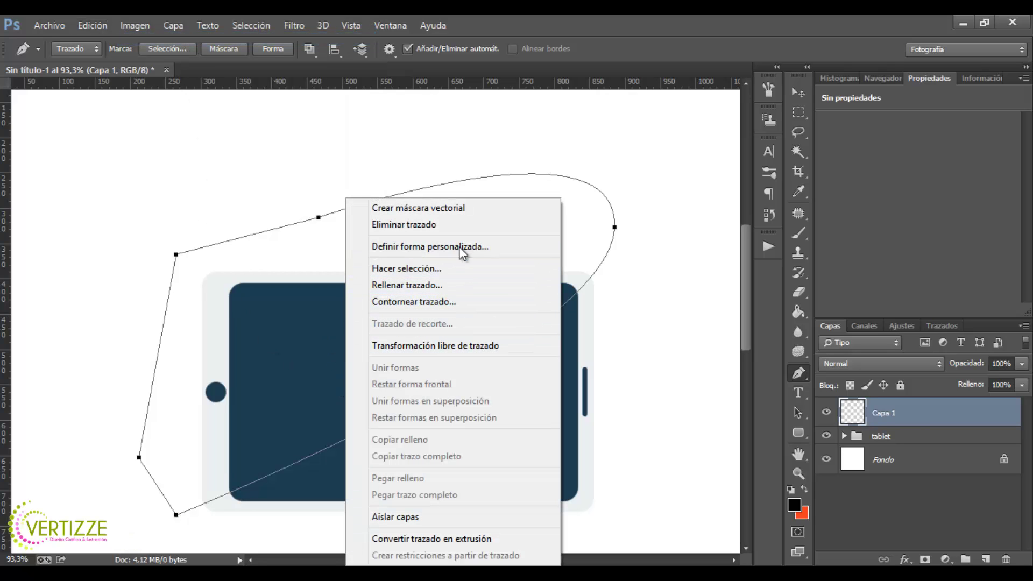
pyautogui.click(459, 269)
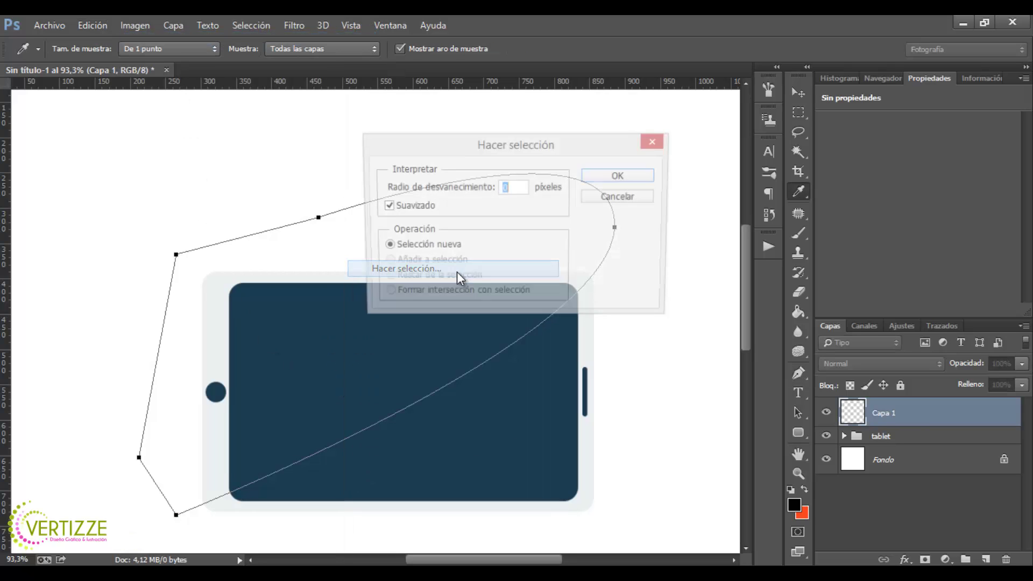
pyautogui.click(615, 180)
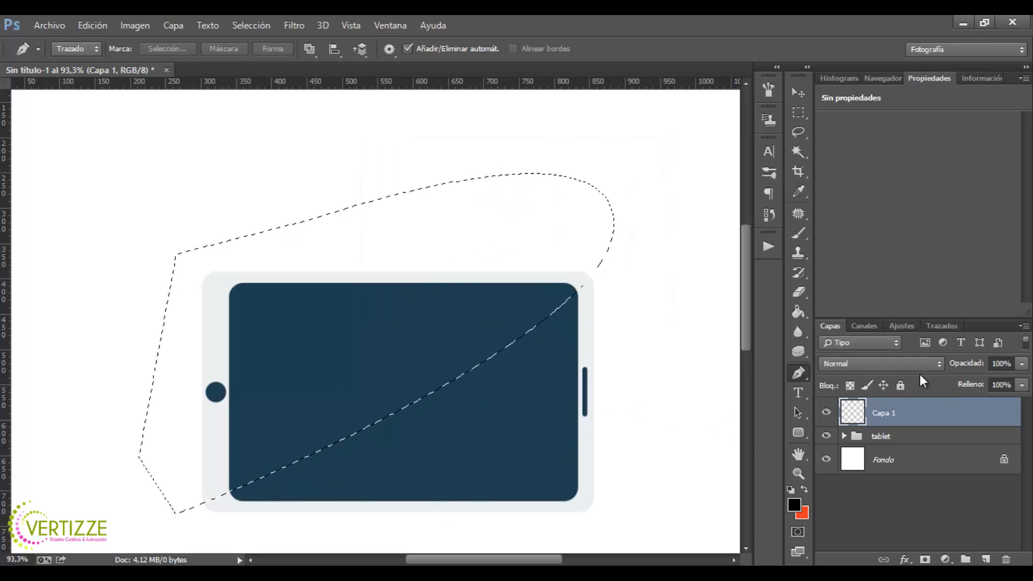
pyautogui.click(903, 363)
pyautogui.click(869, 248)
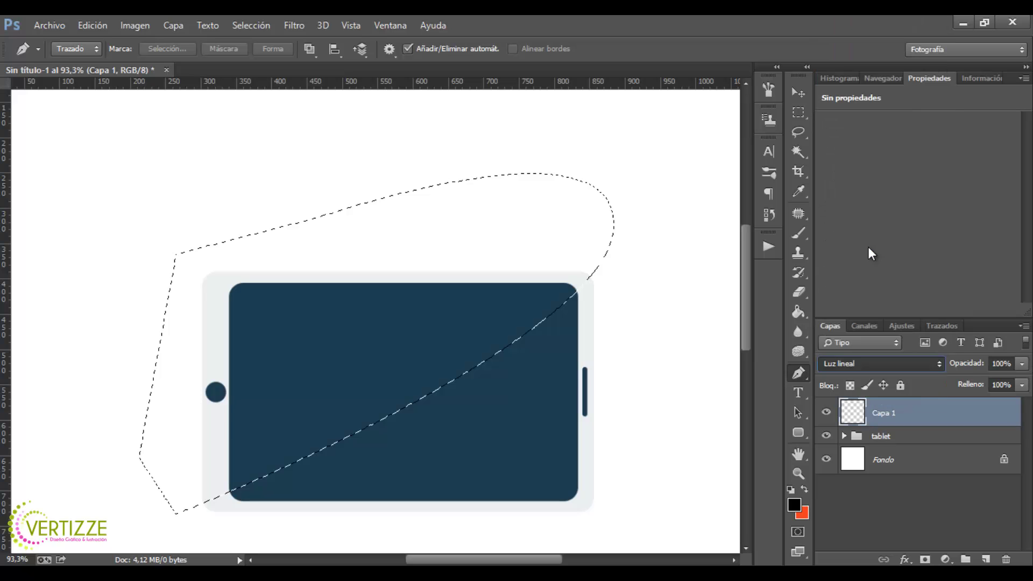
pyautogui.click(890, 363)
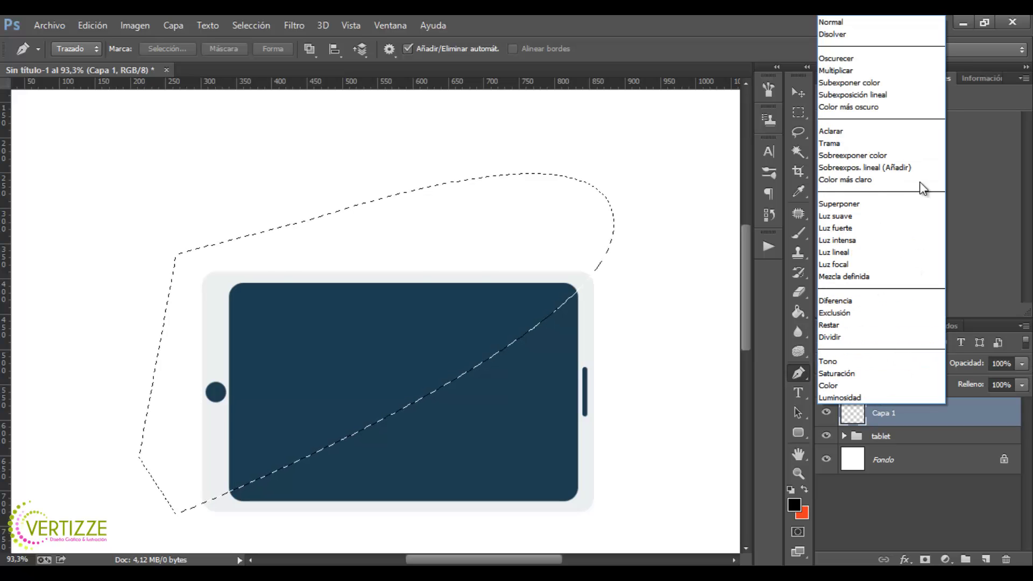
pyautogui.click(863, 22)
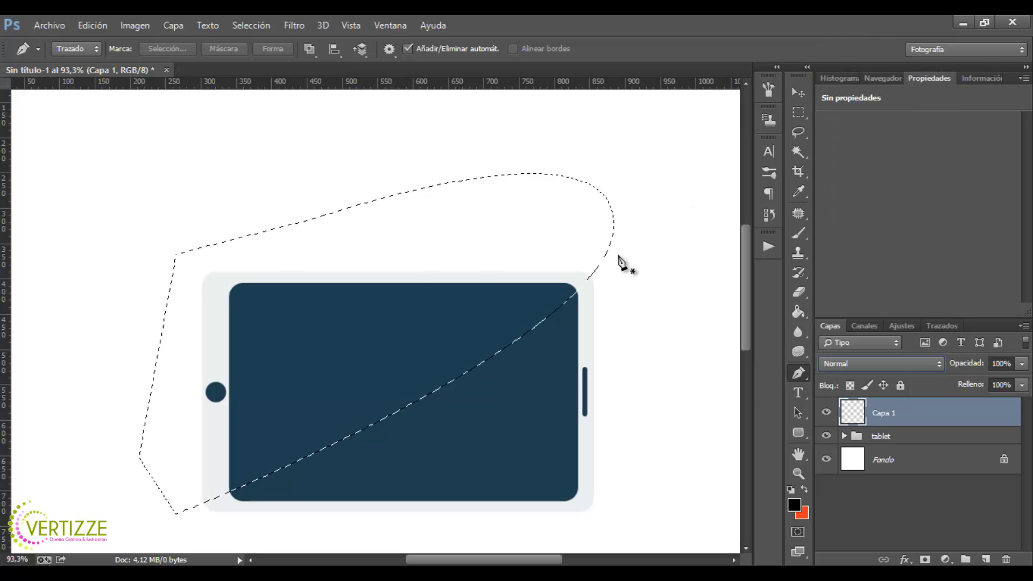
# Fill the curved selection on Capa 1 with white (ffffff) using the Paint Bucket.
pyautogui.click(800, 312)
pyautogui.click(794, 508)
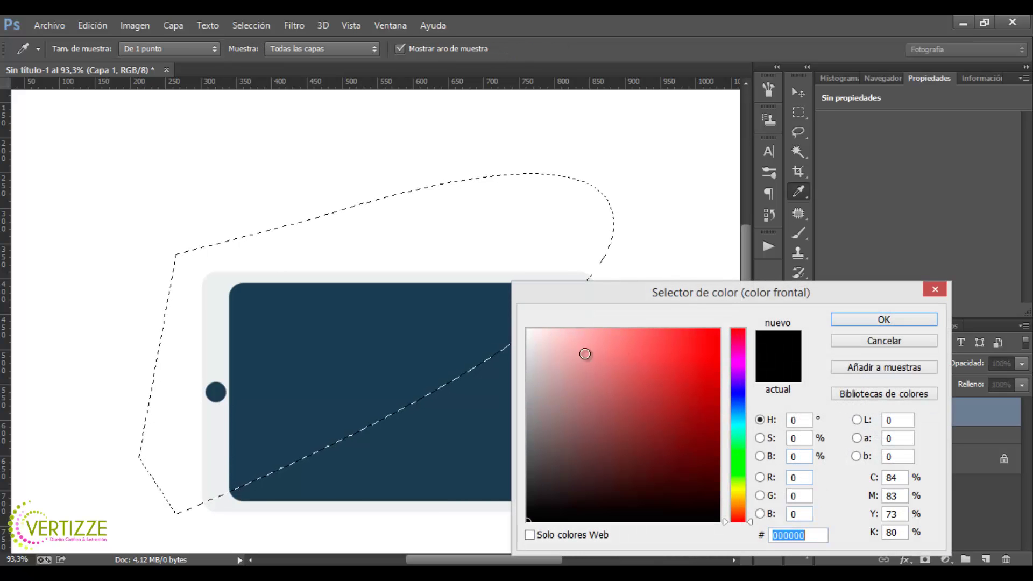
pyautogui.click(533, 346)
pyautogui.click(534, 329)
pyautogui.click(527, 328)
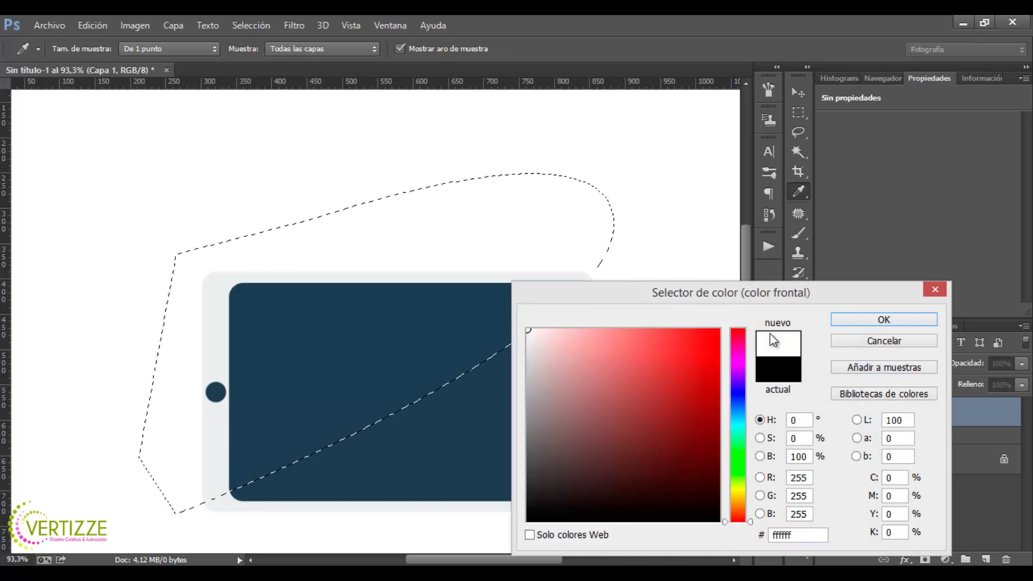
pyautogui.click(856, 319)
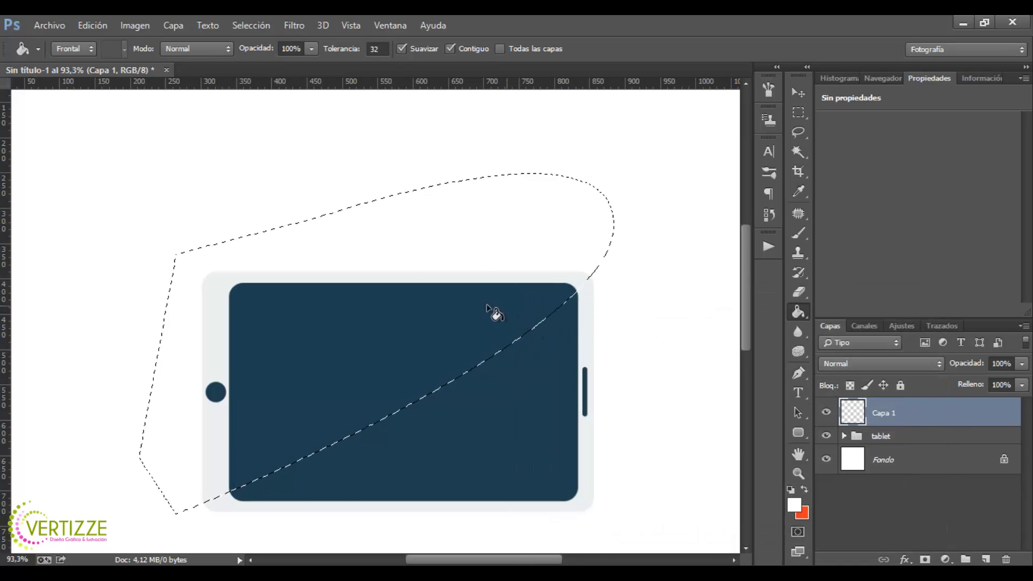
pyautogui.click(397, 280)
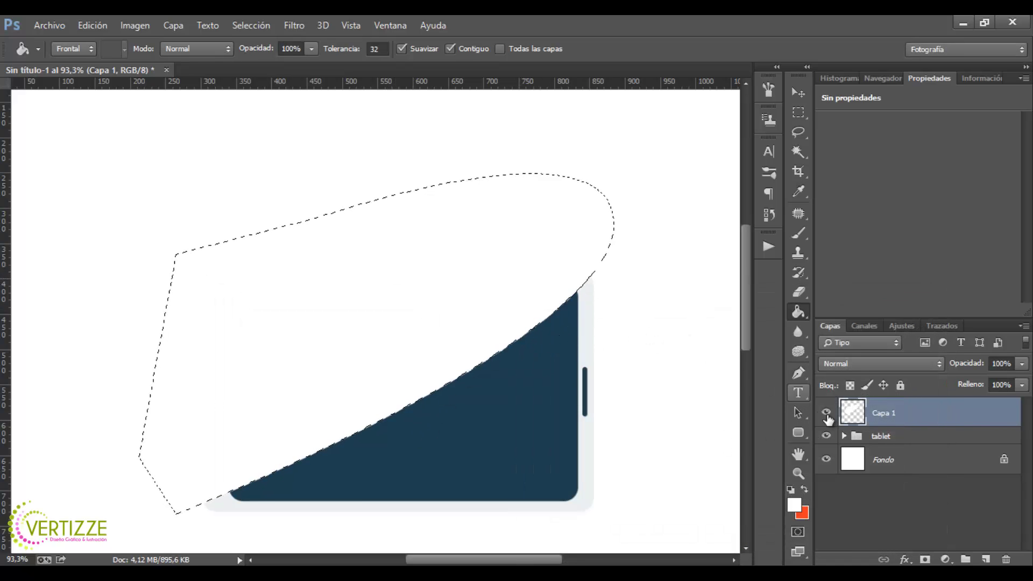
# Clip Capa 1 to the tablet group beneath it with a clipping mask.
pyautogui.keyDown('alt'); pyautogui.click(932, 425); pyautogui.keyUp('alt')
pyautogui.keyDown('alt'); pyautogui.click(933, 425); pyautogui.keyUp('alt')
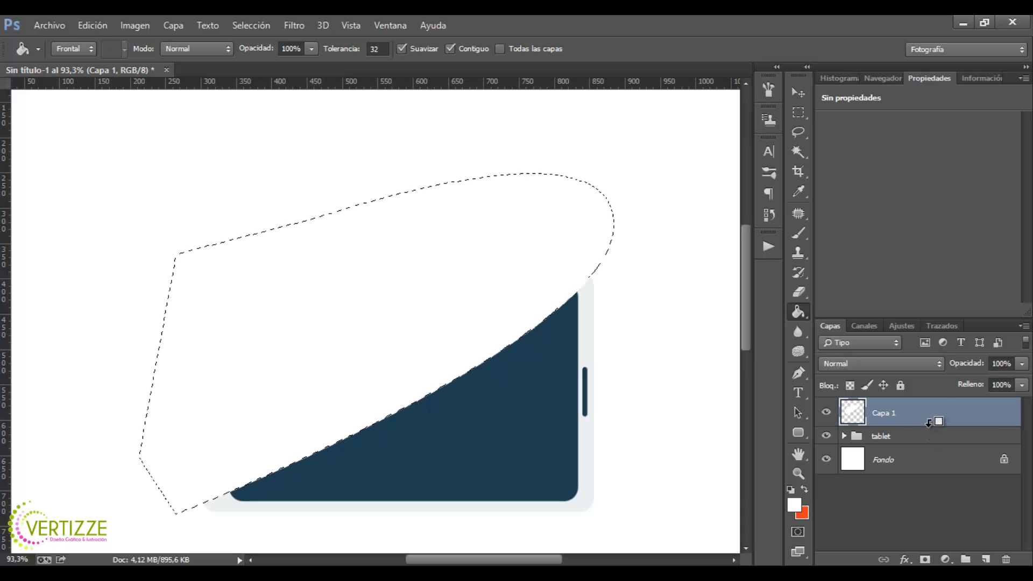
pyautogui.keyDown('alt'); pyautogui.click(931, 424); pyautogui.keyUp('alt')
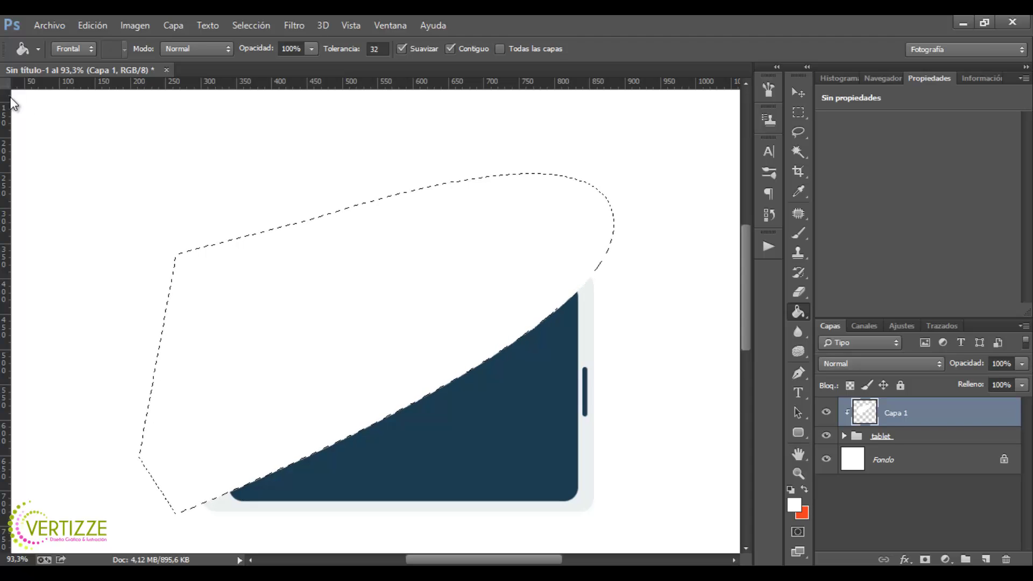
# Deselect the curved area and set the Capa 1 blend mode to Luz suave.
pyautogui.click(793, 113)
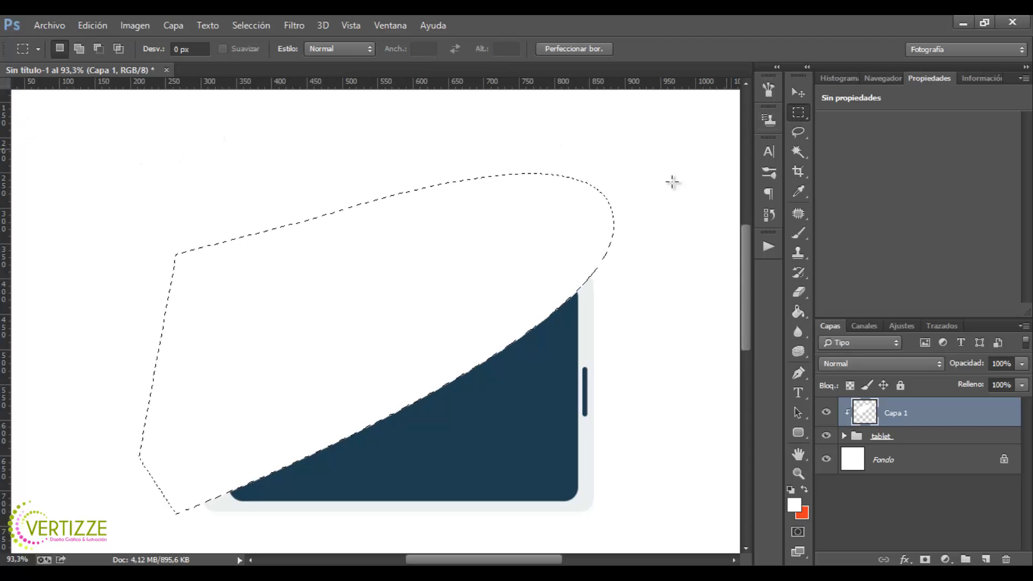
pyautogui.click(652, 203)
pyautogui.click(919, 364)
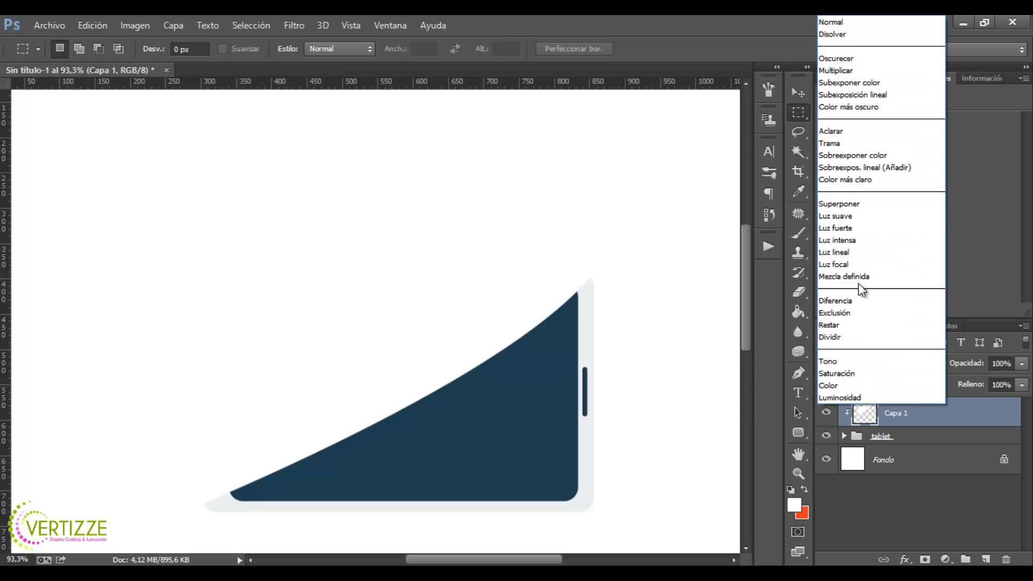
pyautogui.click(845, 216)
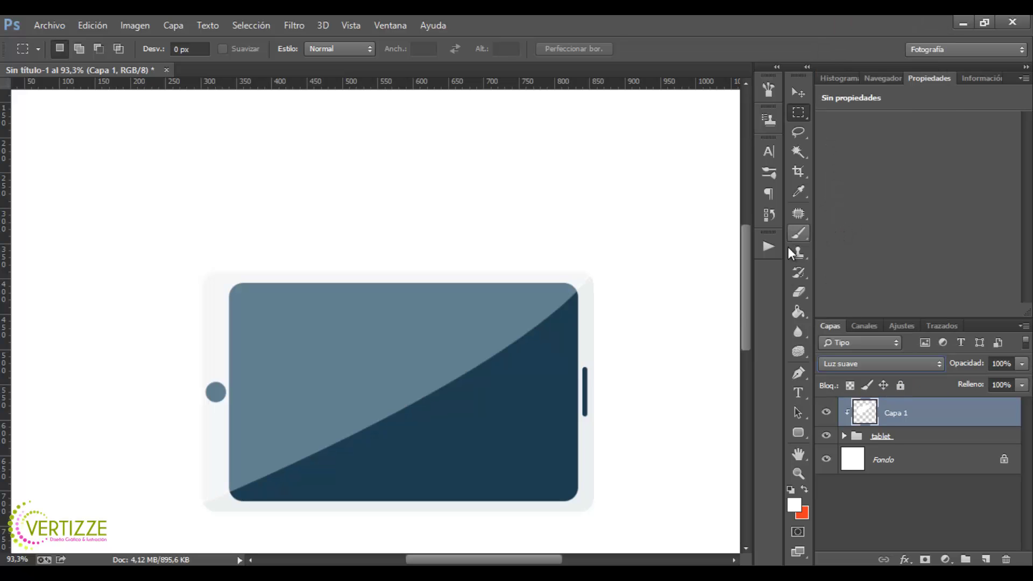
# Try the Luz fuerte blend mode on Capa 1 and return it to Luz suave.
pyautogui.scroll(-3, 741, 323)
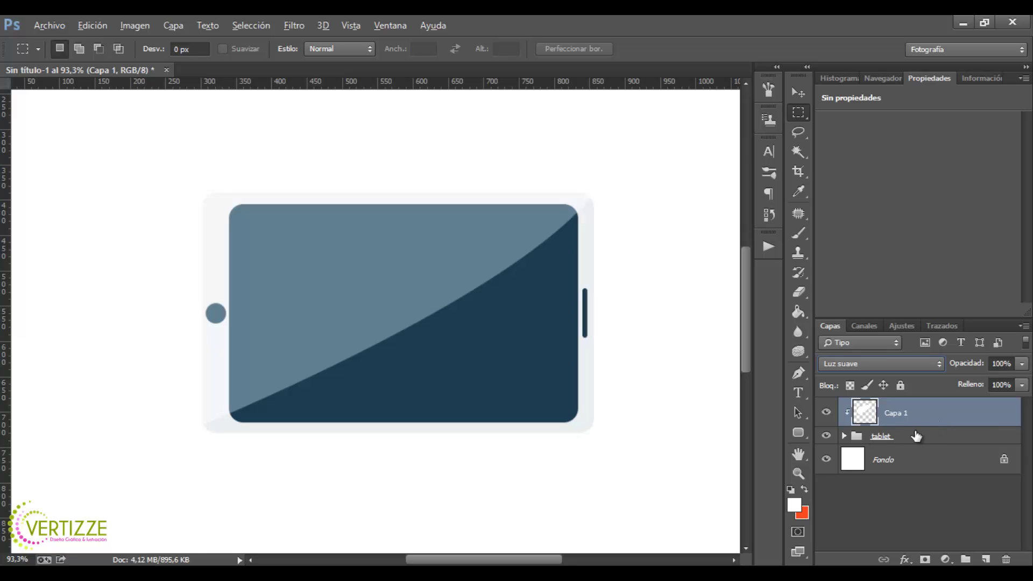
pyautogui.press('alt')
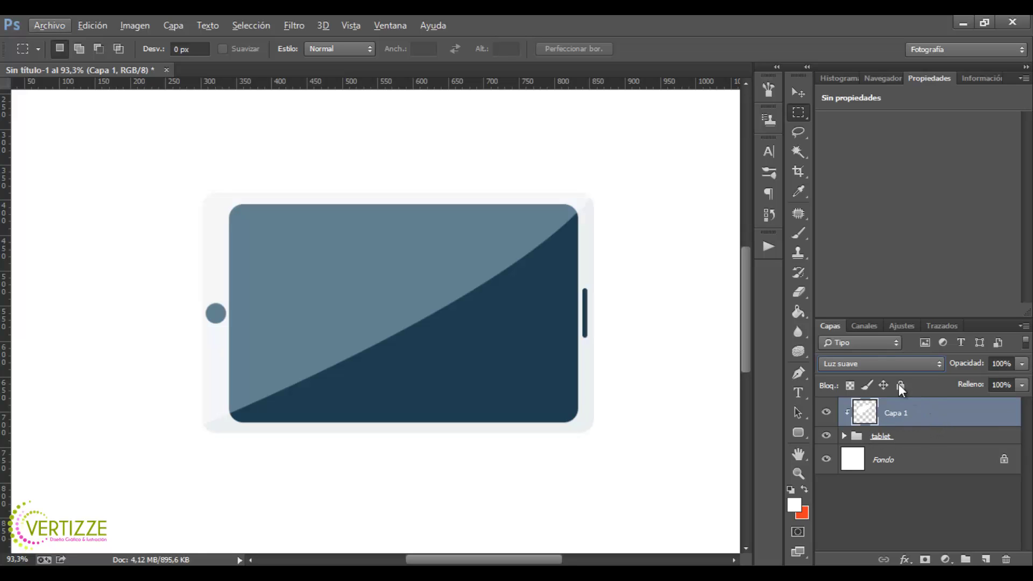
pyautogui.click(877, 363)
pyautogui.click(866, 226)
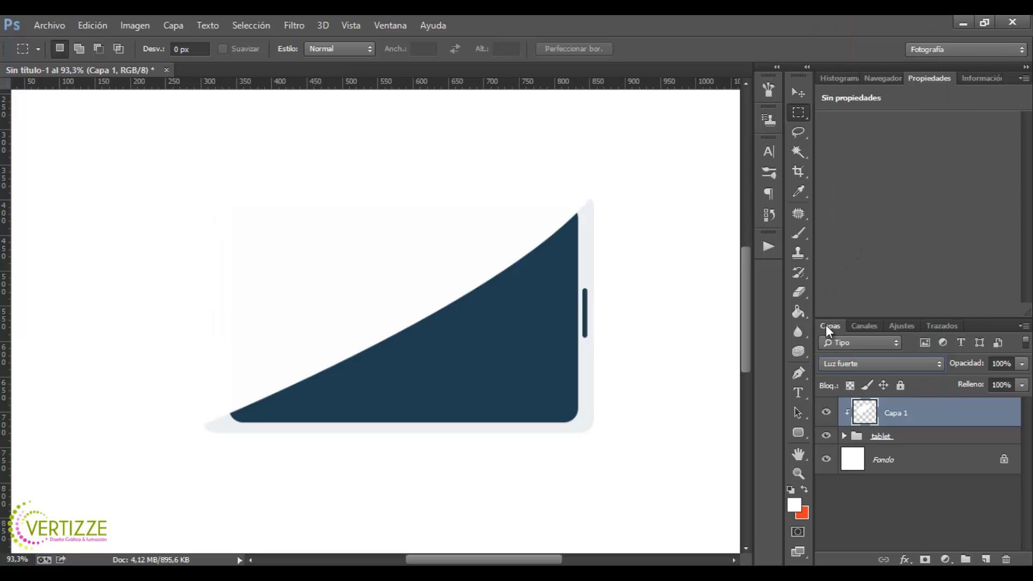
pyautogui.click(870, 363)
pyautogui.click(868, 217)
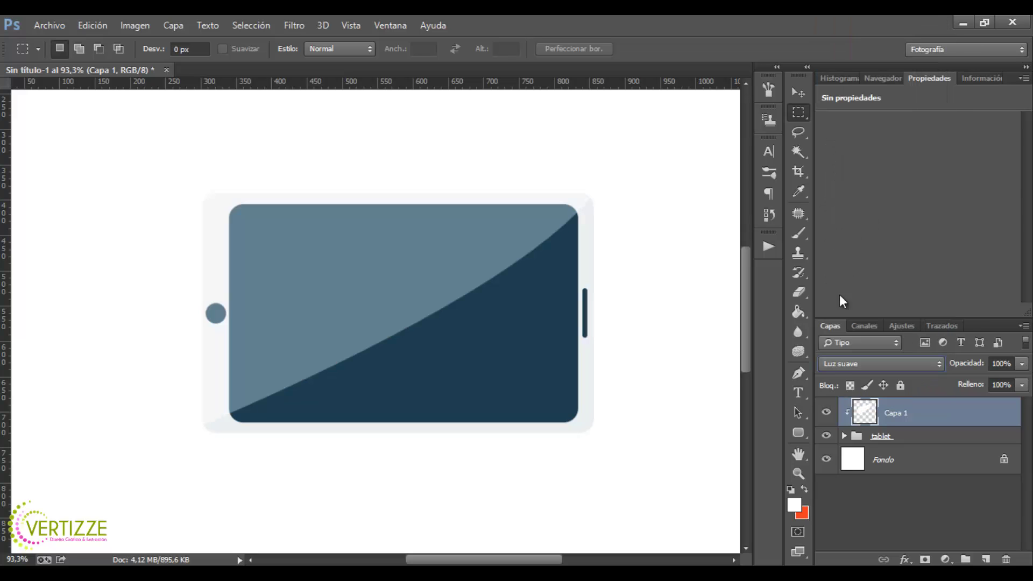
pyautogui.click(875, 367)
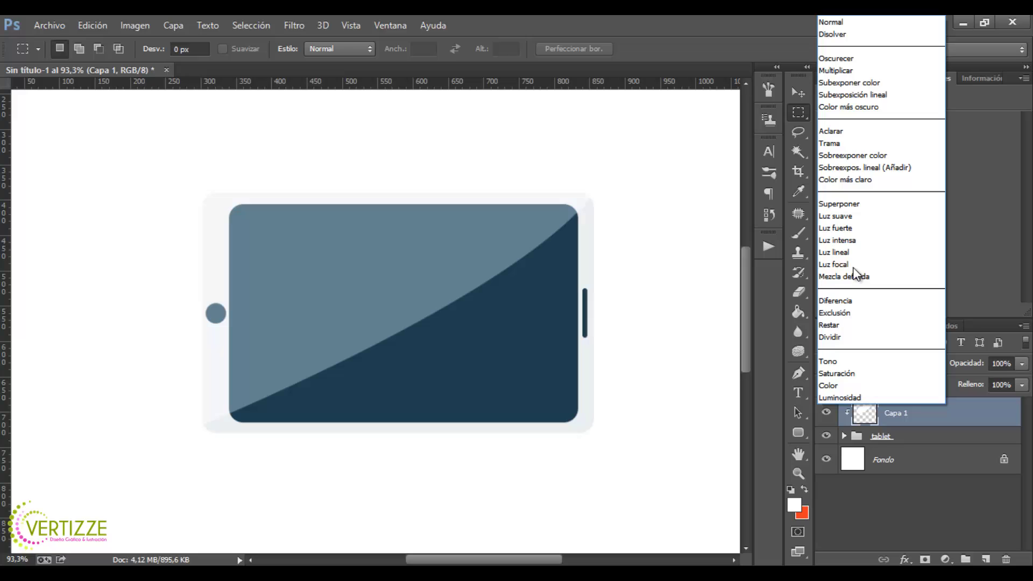
pyautogui.click(840, 213)
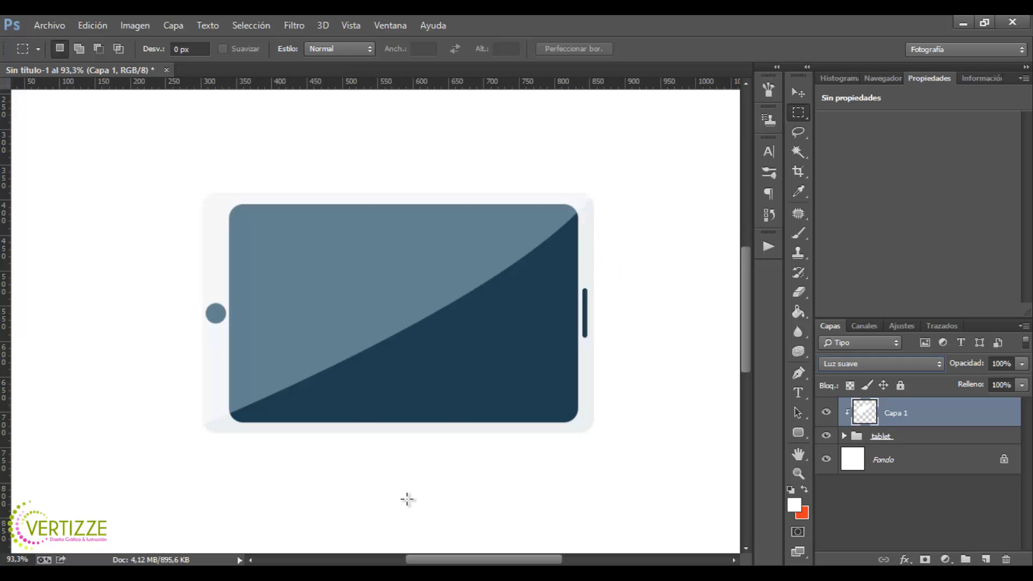
# On a new layer, draw a rectangle shape about 512 × 529 px over the tablet.
pyautogui.moveTo(518, 561); pyautogui.dragTo(539, 560)
pyautogui.moveTo(744, 323); pyautogui.dragTo(742, 326)
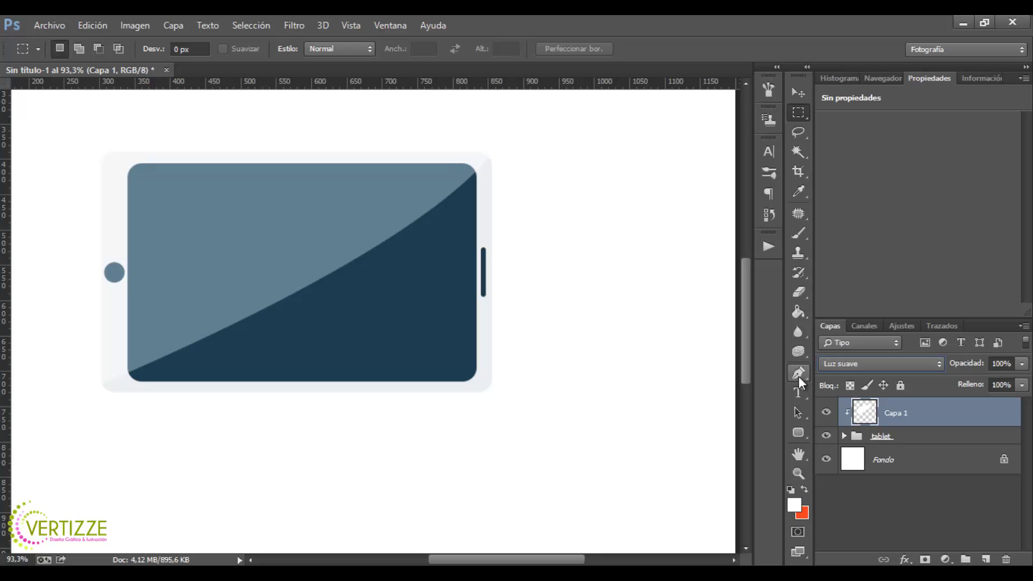
pyautogui.click(798, 433)
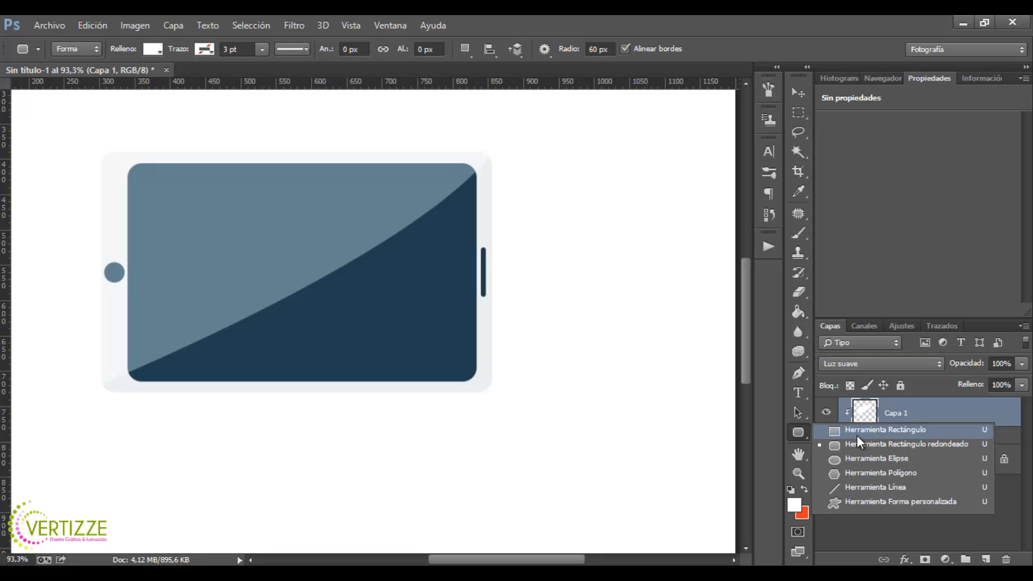
pyautogui.click(861, 434)
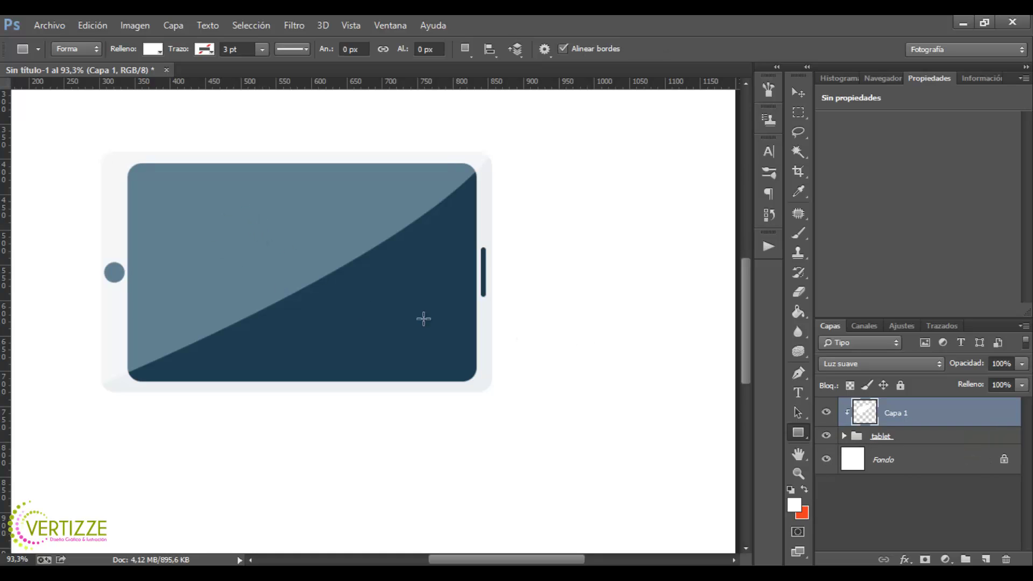
pyautogui.click(988, 559)
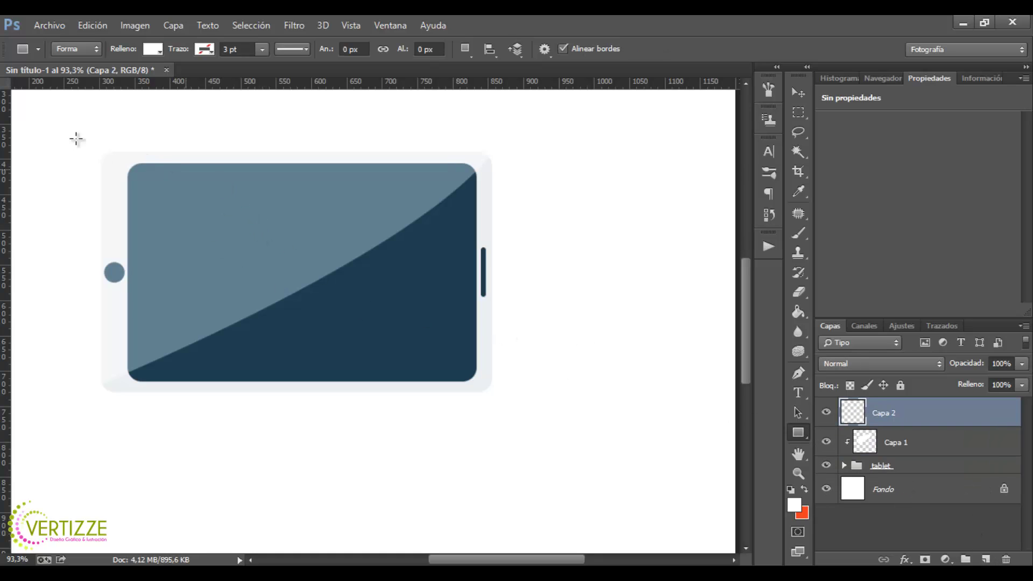
pyautogui.moveTo(117, 115); pyautogui.dragTo(480, 488)
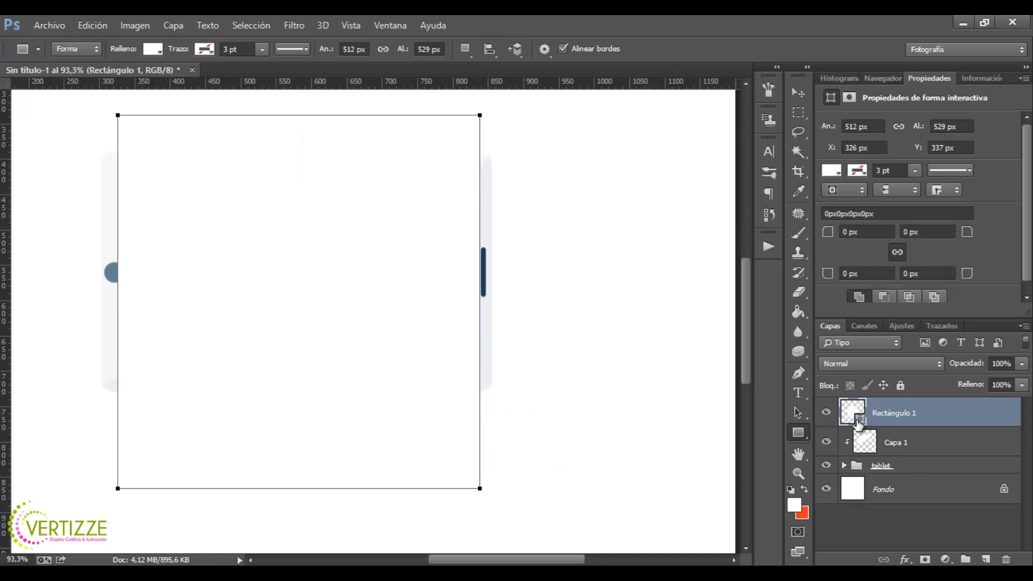
# Recolour the rectangle black (000000) and move its layer below the tablet group.
pyautogui.doubleClick(860, 420)
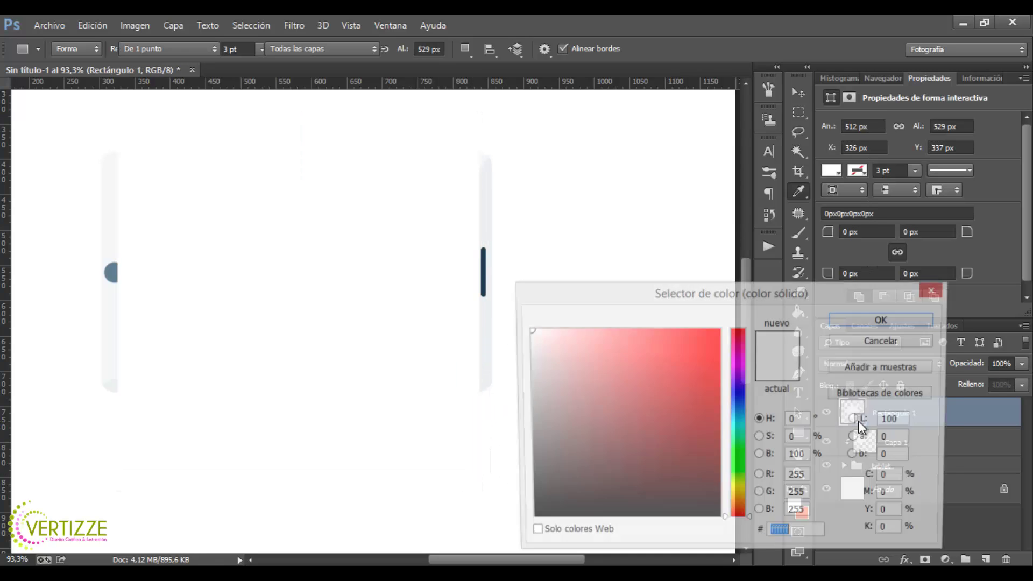
pyautogui.click(530, 520)
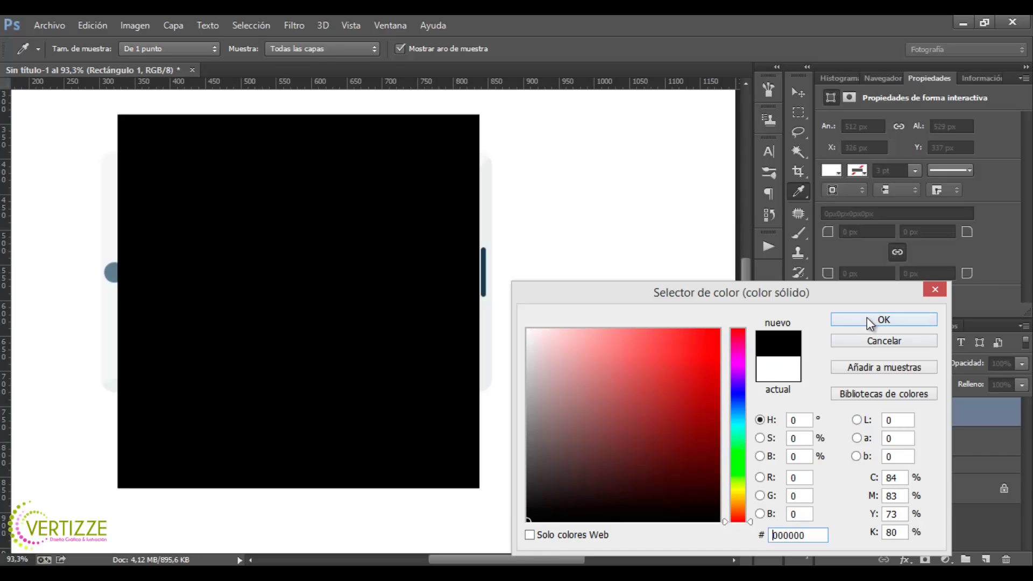
pyautogui.click(883, 322)
pyautogui.moveTo(903, 420); pyautogui.dragTo(899, 472)
pyautogui.moveTo(898, 471); pyautogui.dragTo(899, 477)
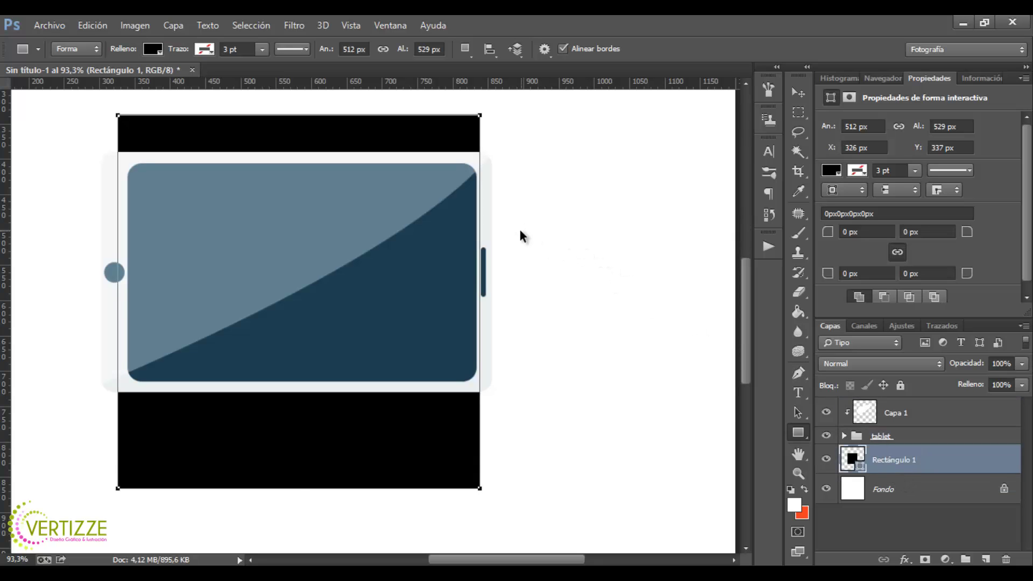
# Rotate the black rectangle about -33.76° and widen it to about 124.6% to meet the tablet's corners, accepting conversion to a regular path.
pyautogui.hotkey('ctrl', 't')
pyautogui.moveTo(501, 110); pyautogui.dragTo(347, 107)
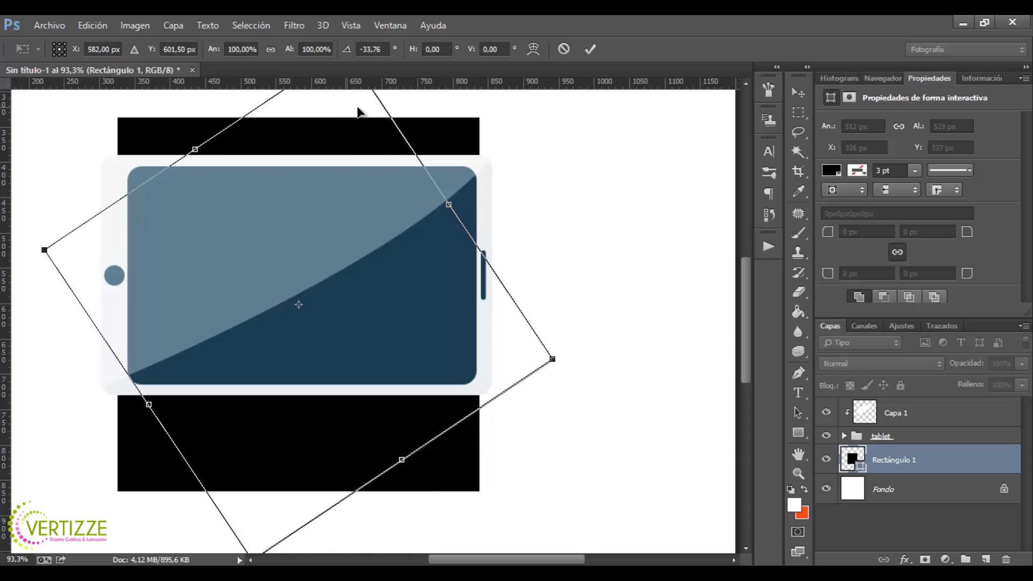
pyautogui.moveTo(448, 206); pyautogui.dragTo(496, 173)
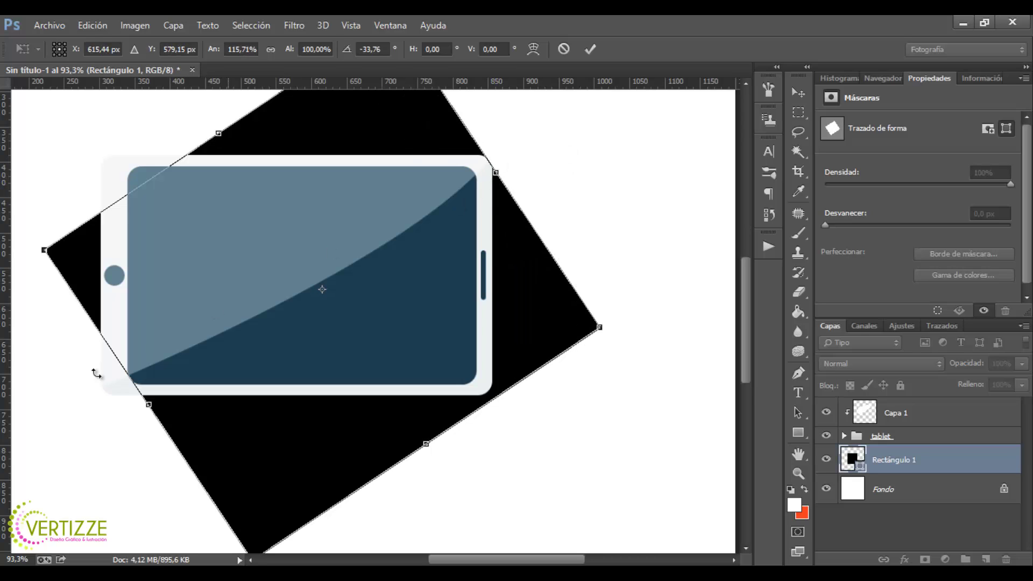
pyautogui.moveTo(151, 404); pyautogui.dragTo(124, 417)
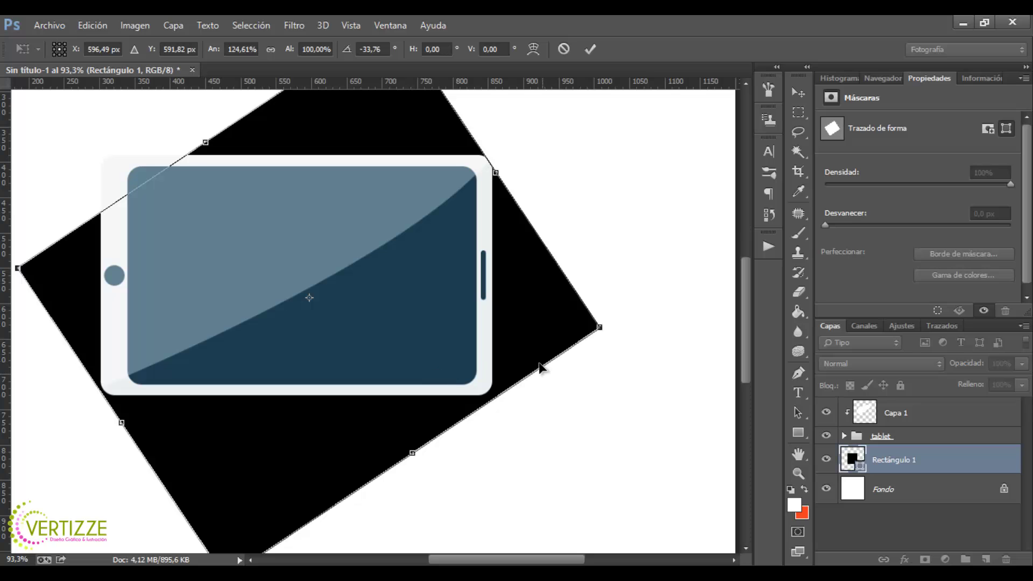
pyautogui.press('Return')
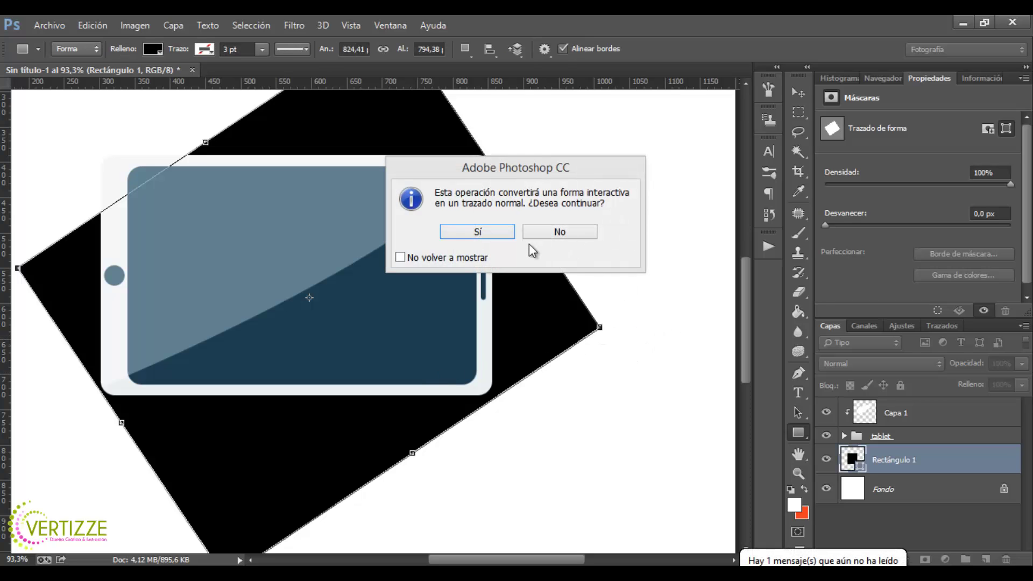
pyautogui.click(506, 231)
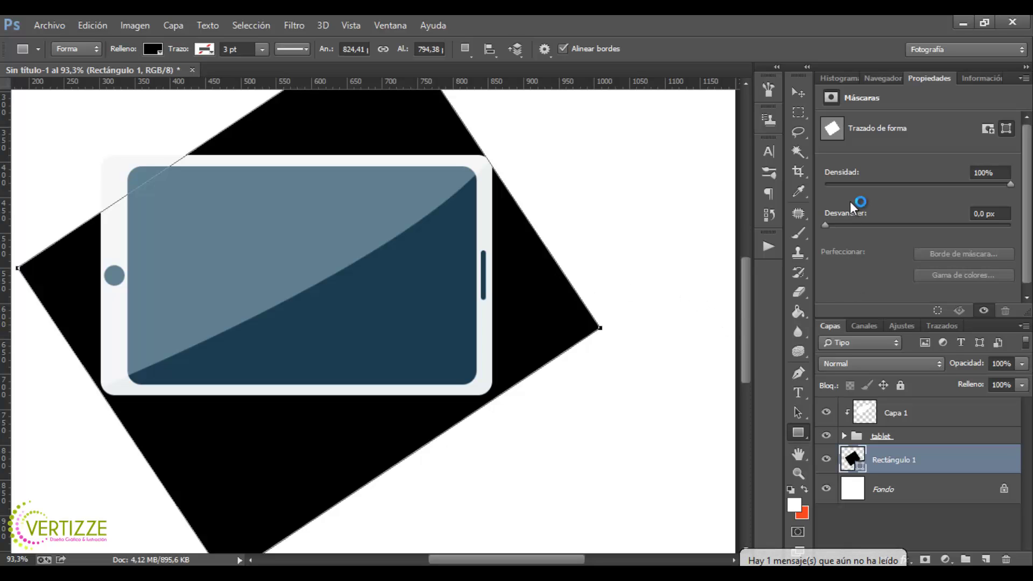
# Narrow the rotated black rectangle to about 99.6% width and shift it slightly down behind the tablet.
pyautogui.click(800, 93)
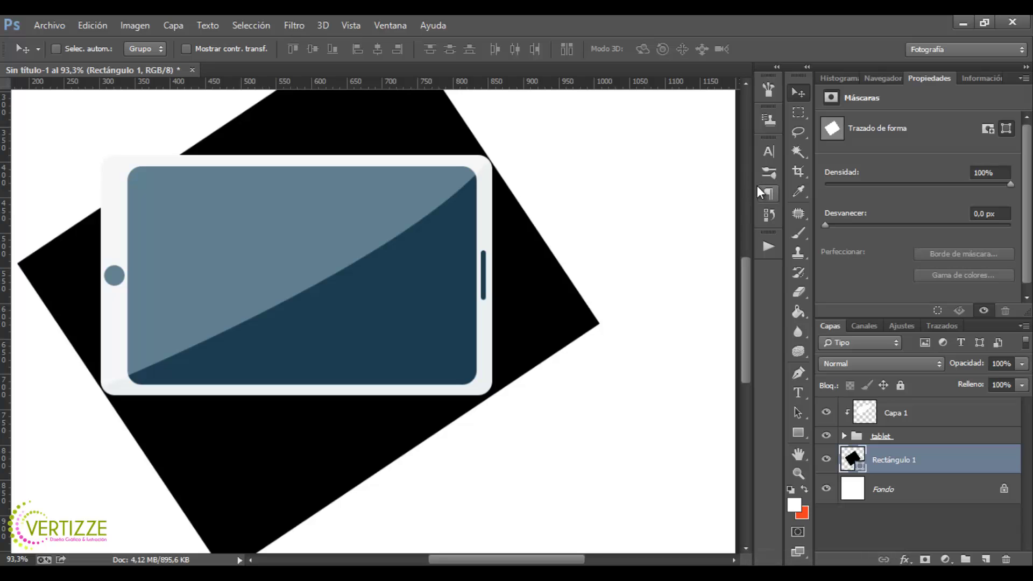
pyautogui.hotkey('ctrl', 't')
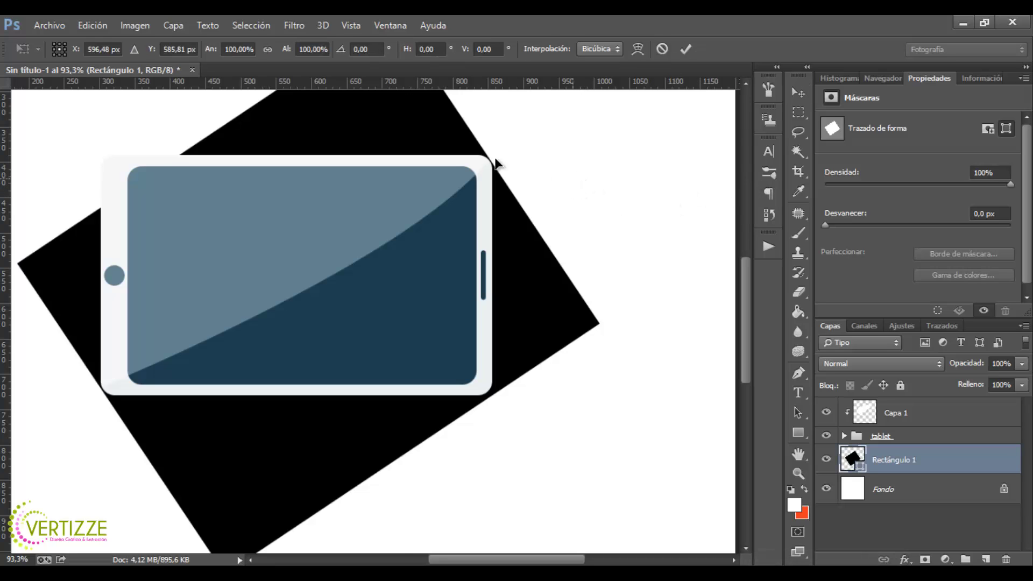
pyautogui.moveTo(603, 296); pyautogui.dragTo(601, 295)
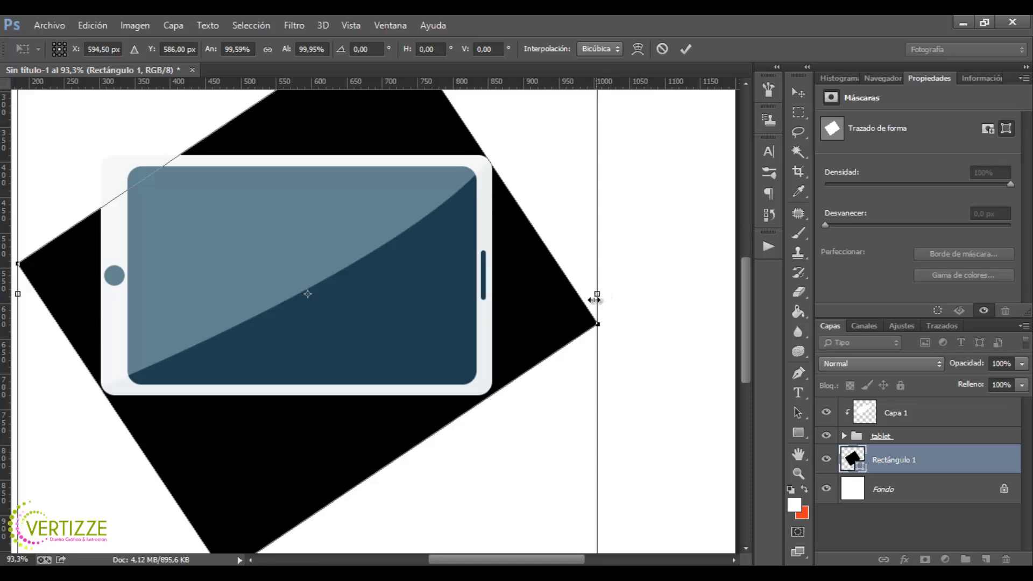
pyautogui.press('Return')
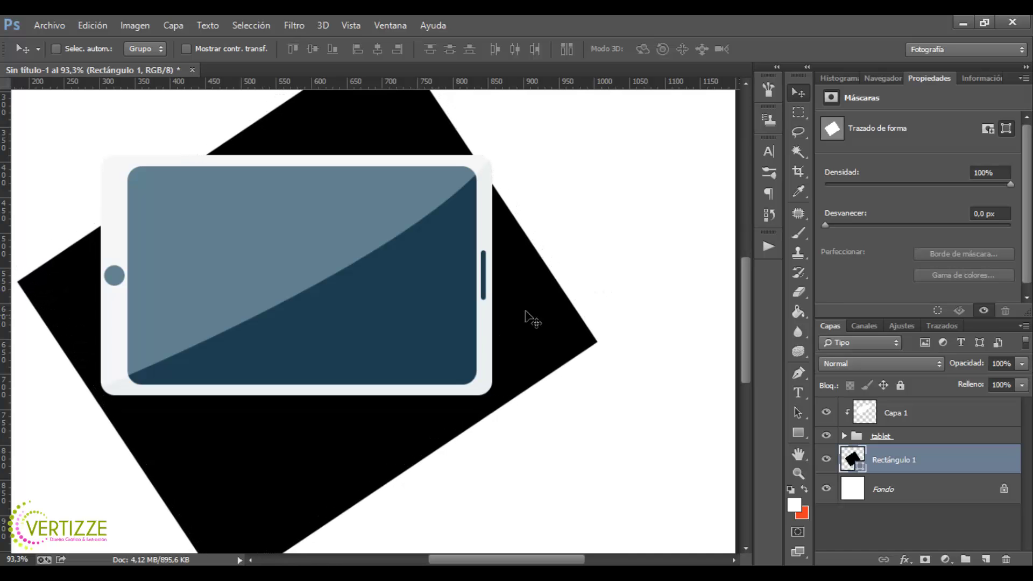
# Move the black rectangle down and to the right until its long edges meet the tablet's upper-right and lower-left corners.
pyautogui.moveTo(530, 318); pyautogui.dragTo(609, 411)
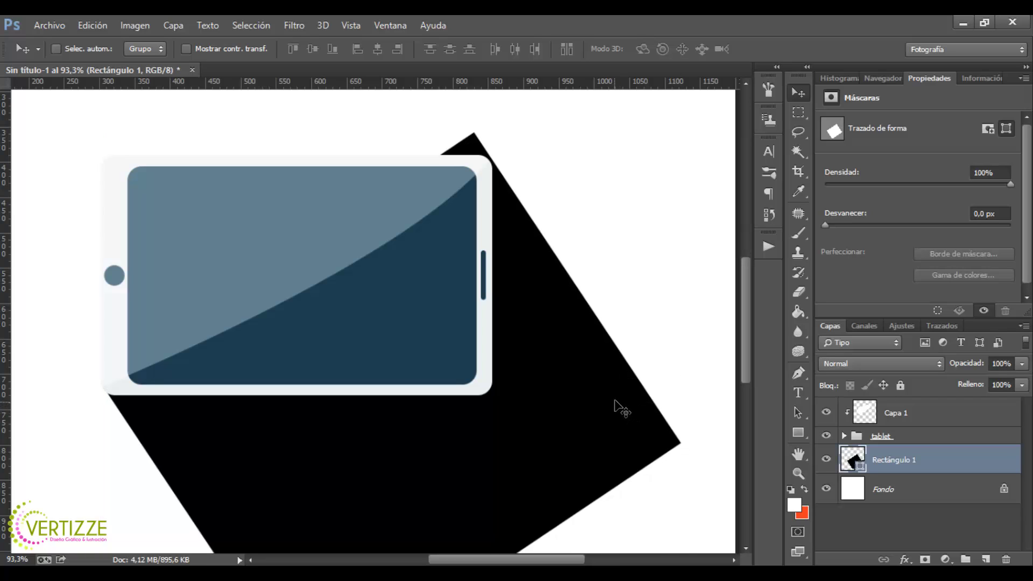
pyautogui.press('Left')
pyautogui.press('Left')
pyautogui.press('Left')
pyautogui.press('Left')
pyautogui.press('Right')
pyautogui.press('Right')
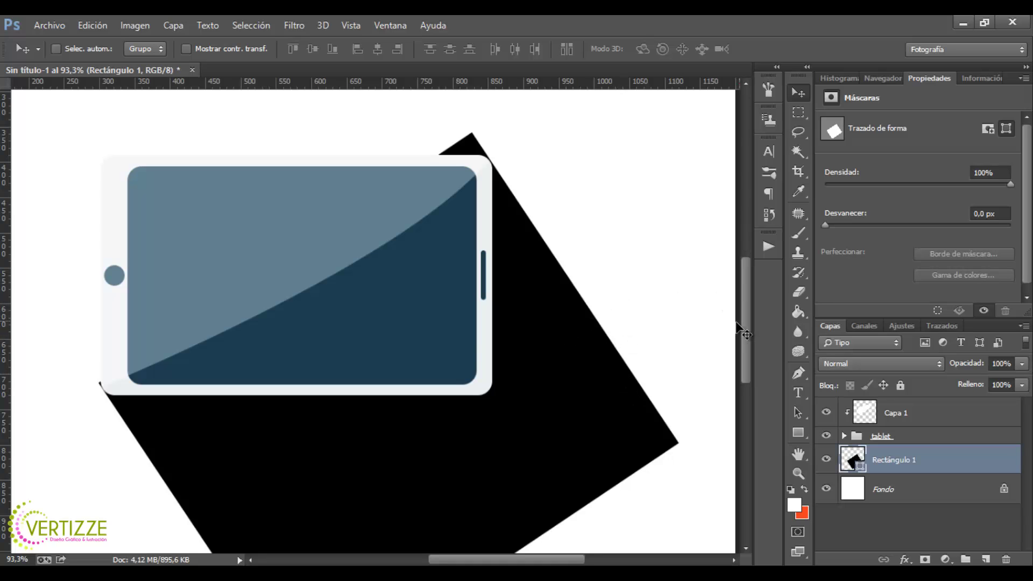
# Rasterize the black rectangle and erase the parts protruding above the tablet's upper-right corner and beside its lower-left corner.
pyautogui.moveTo(743, 318); pyautogui.dragTo(751, 332)
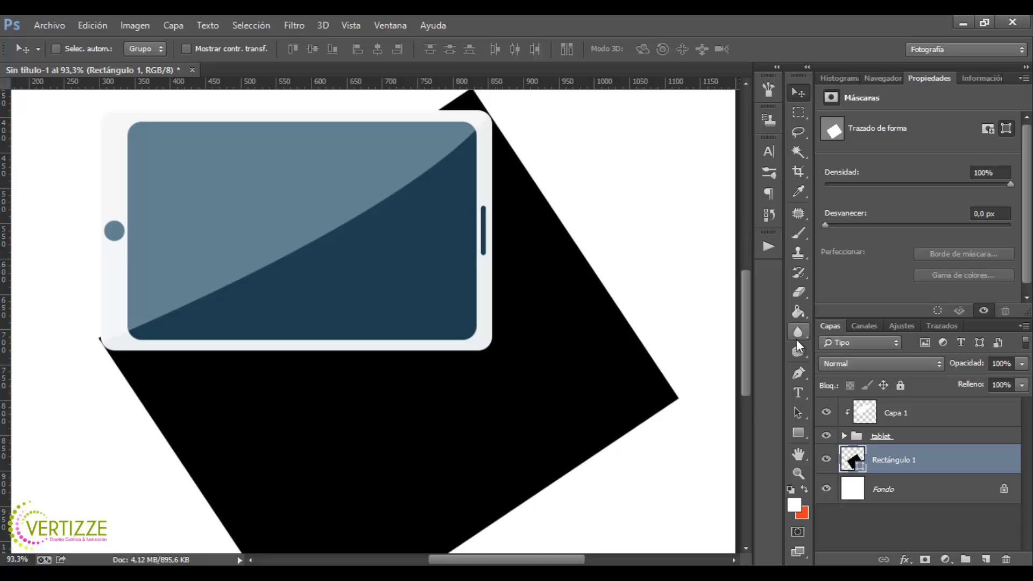
pyautogui.click(798, 292)
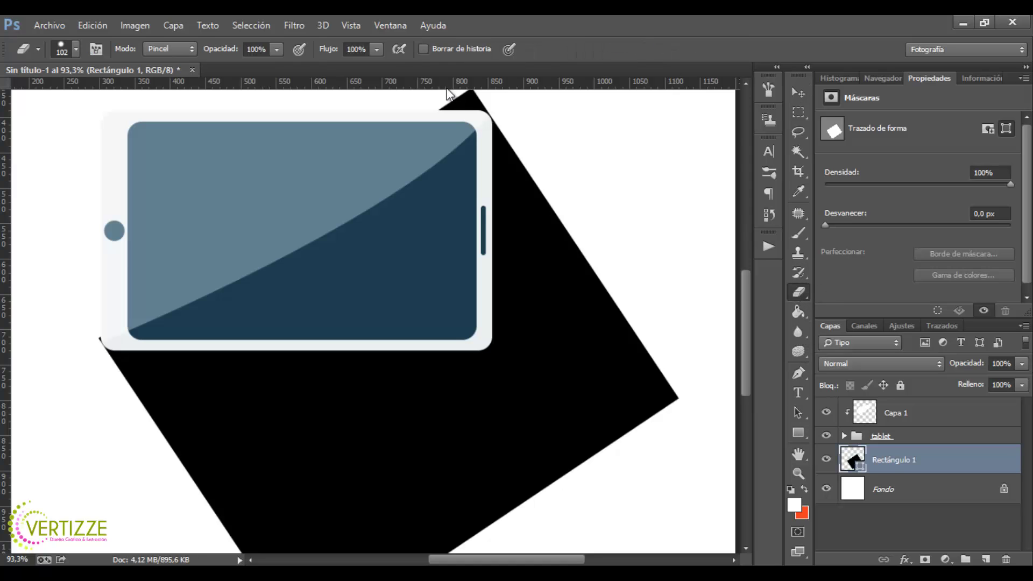
pyautogui.click(473, 101)
pyautogui.click(476, 232)
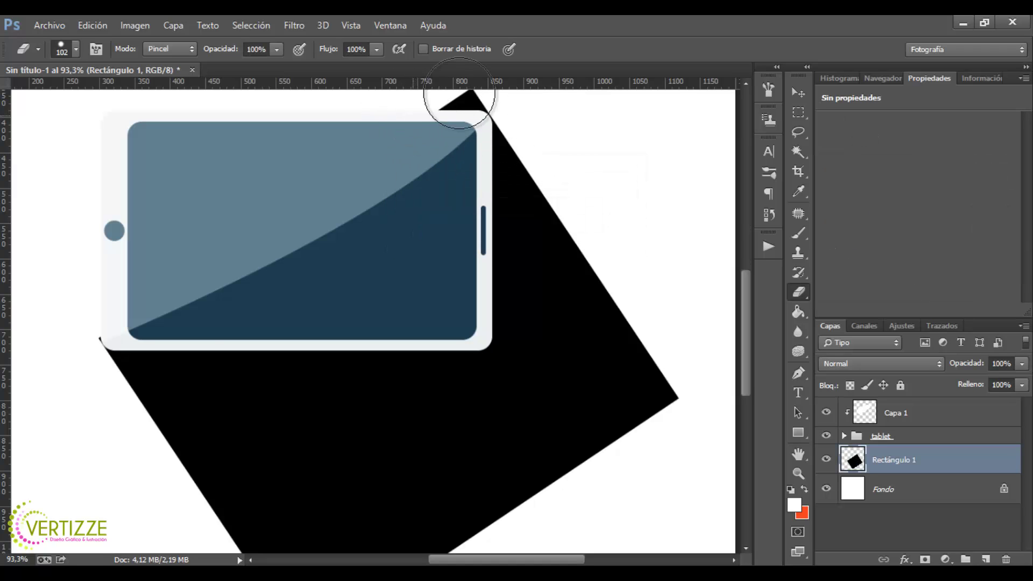
pyautogui.moveTo(450, 92); pyautogui.dragTo(399, 104)
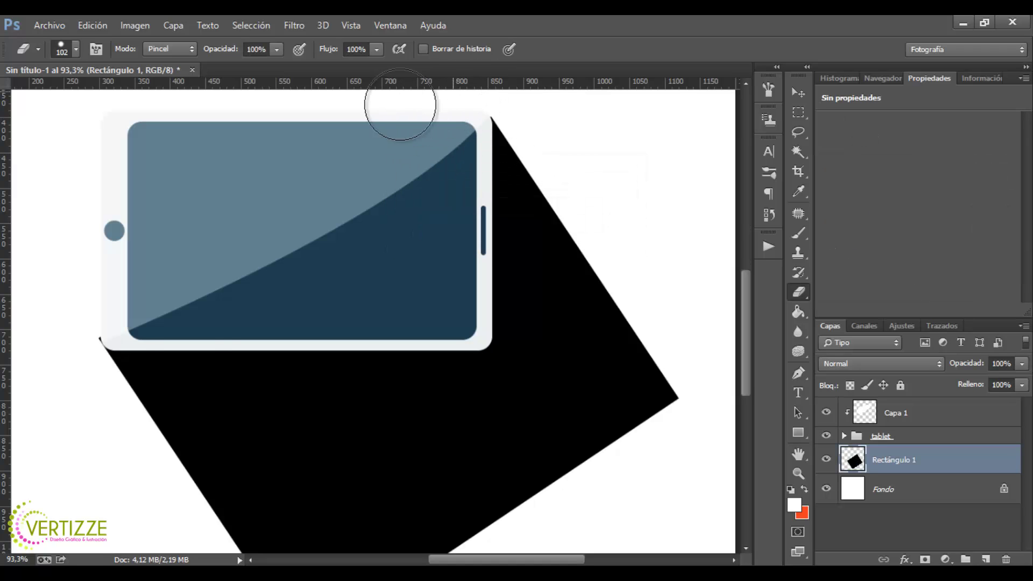
pyautogui.click(86, 309)
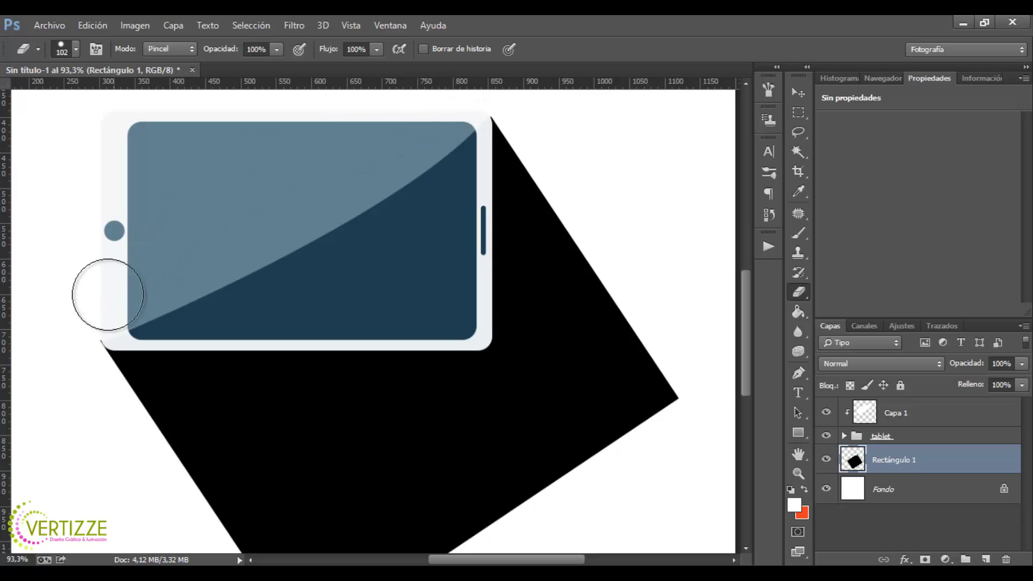
pyautogui.click(90, 308)
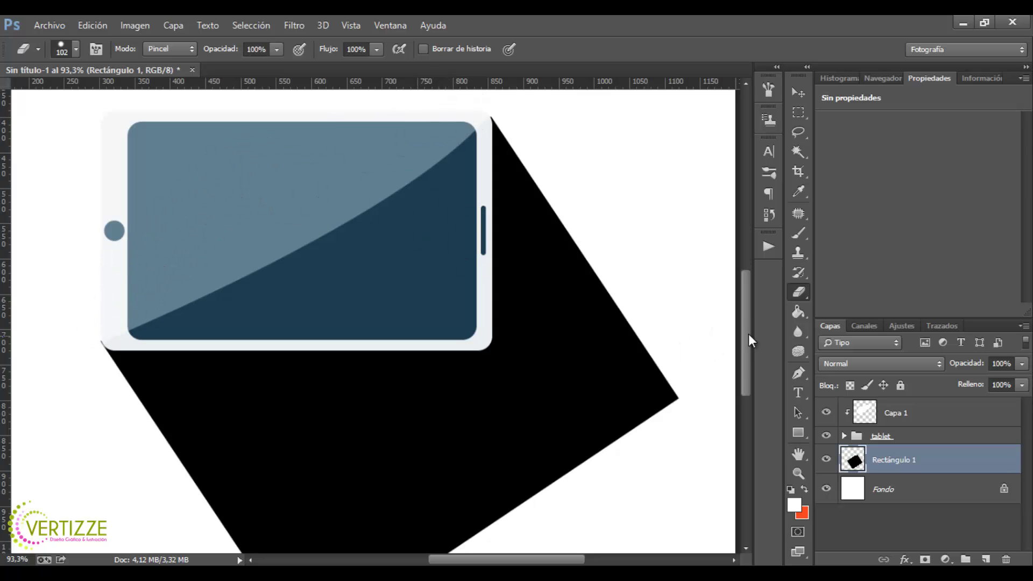
# Add a linear black-to-white gradient overlay to the rectangle layer with the angle set to -41°.
pyautogui.moveTo(745, 311); pyautogui.dragTo(748, 342)
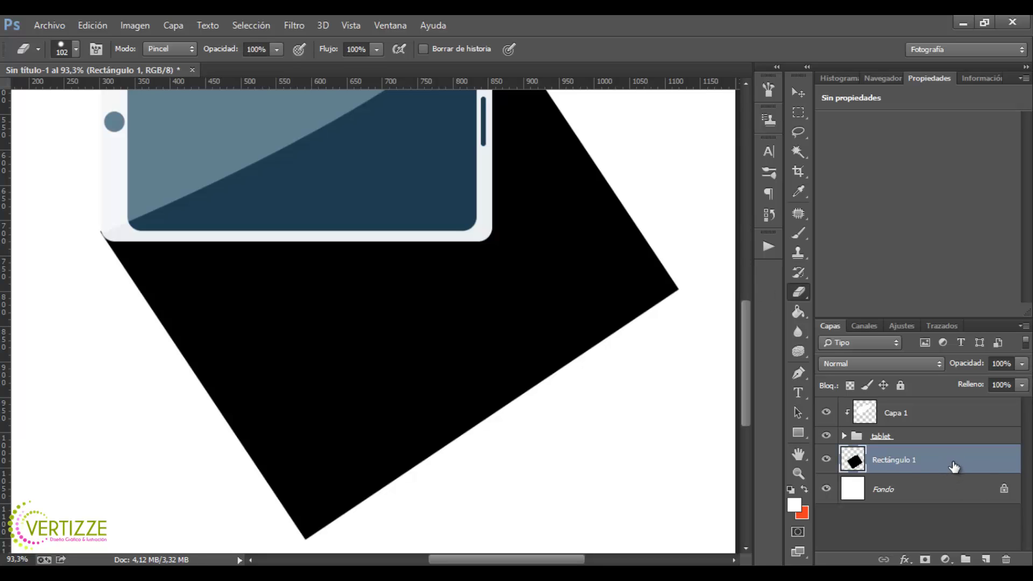
pyautogui.rightClick(937, 461)
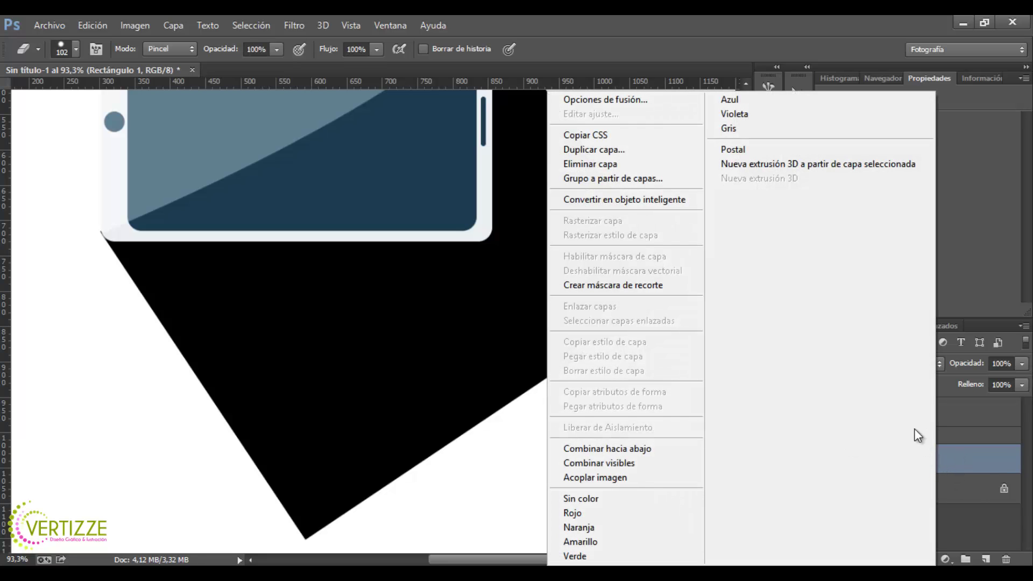
pyautogui.click(645, 100)
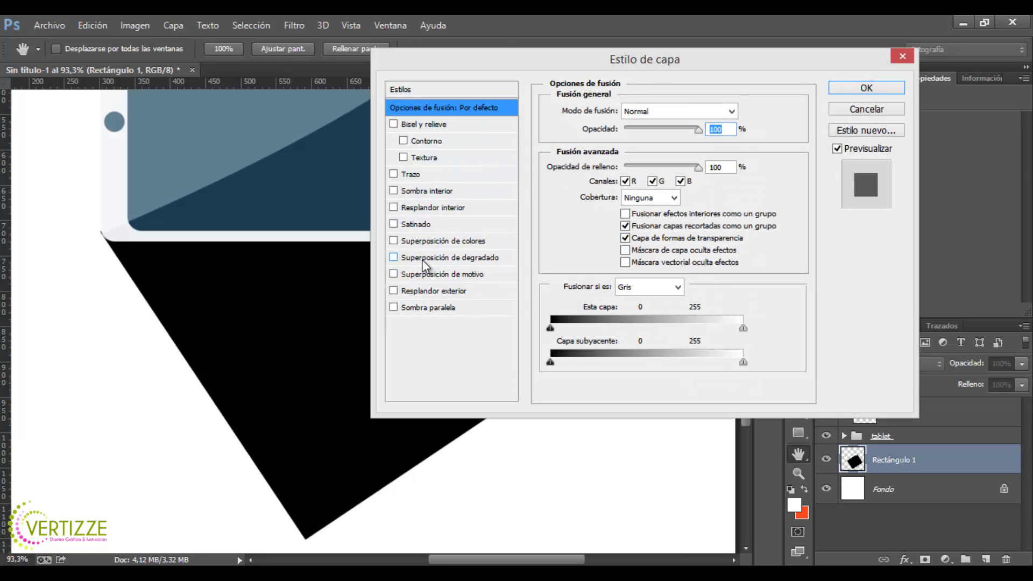
pyautogui.click(431, 258)
pyautogui.moveTo(671, 70); pyautogui.dragTo(780, 93)
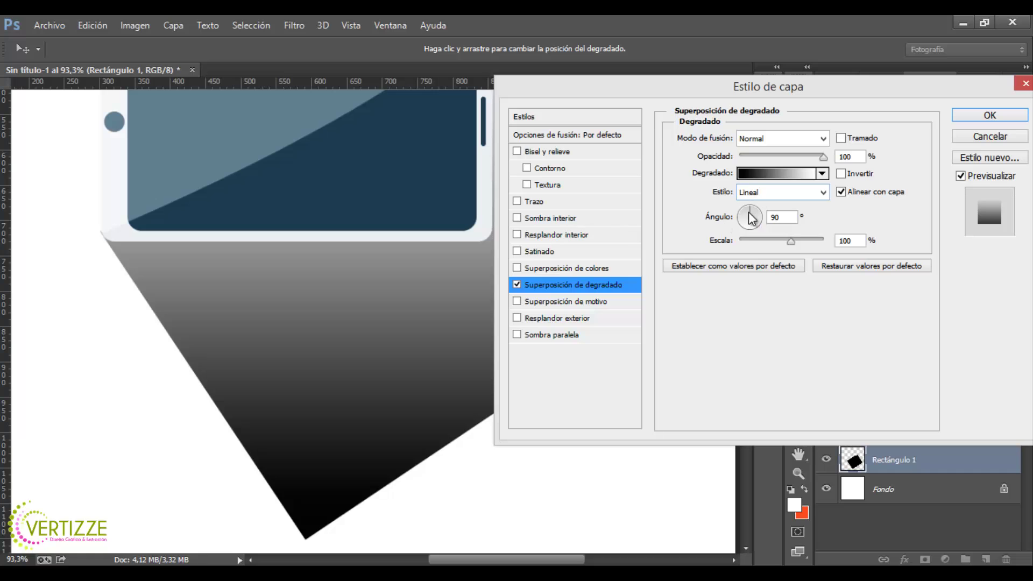
pyautogui.press('Up')
pyautogui.press('Up')
pyautogui.press('Up')
pyautogui.press('Up')
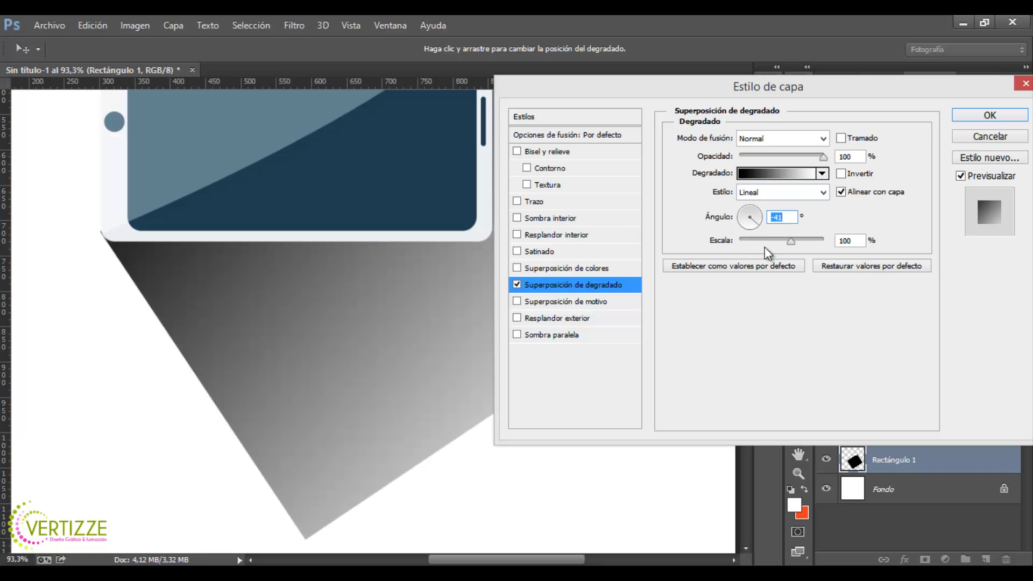
pyautogui.press('Return')
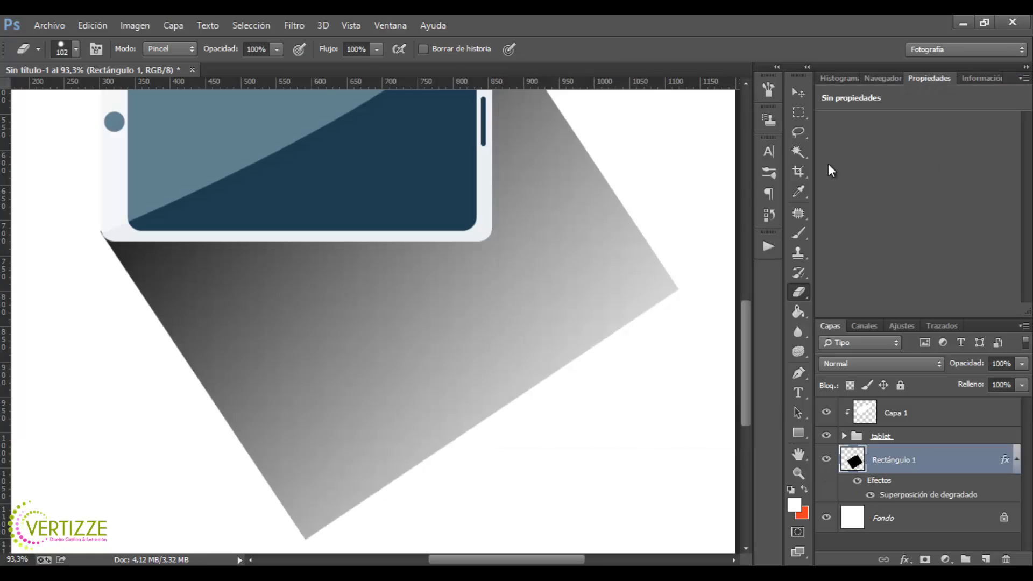
# Lower the shadow rectangle layer's opacity to 32%.
pyautogui.moveTo(747, 334); pyautogui.dragTo(758, 305)
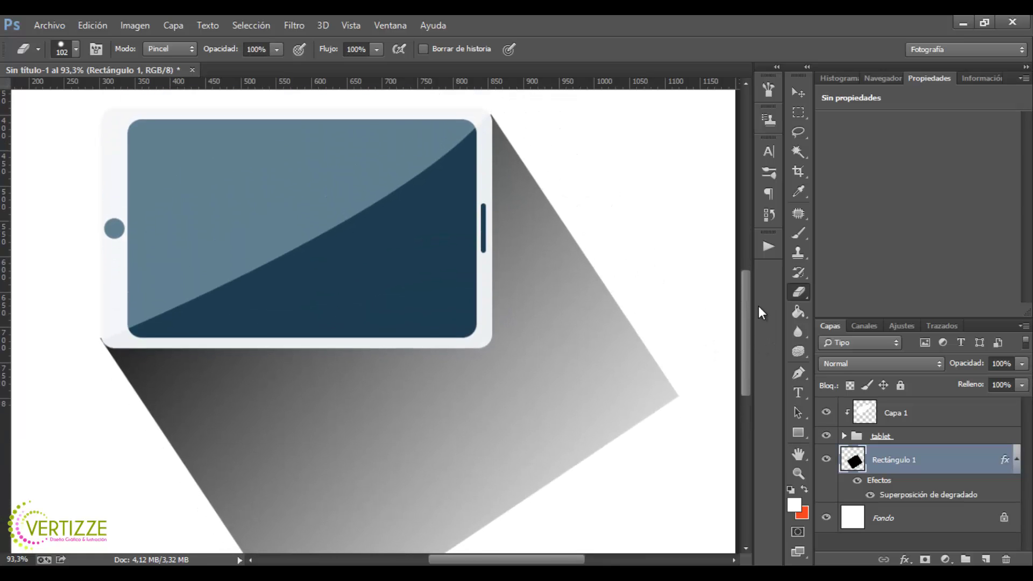
pyautogui.click(1022, 364)
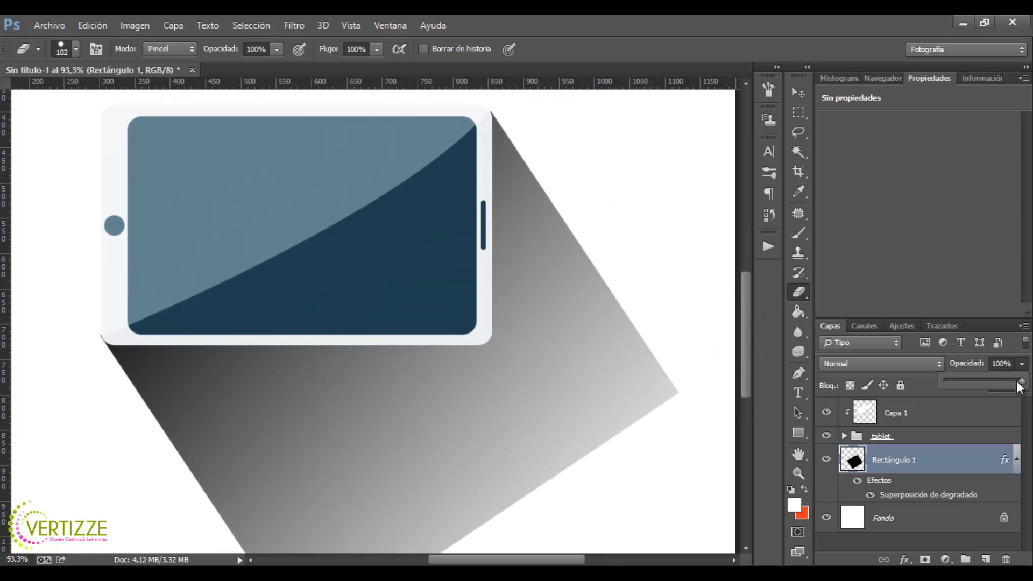
pyautogui.moveTo(996, 376); pyautogui.dragTo(967, 379)
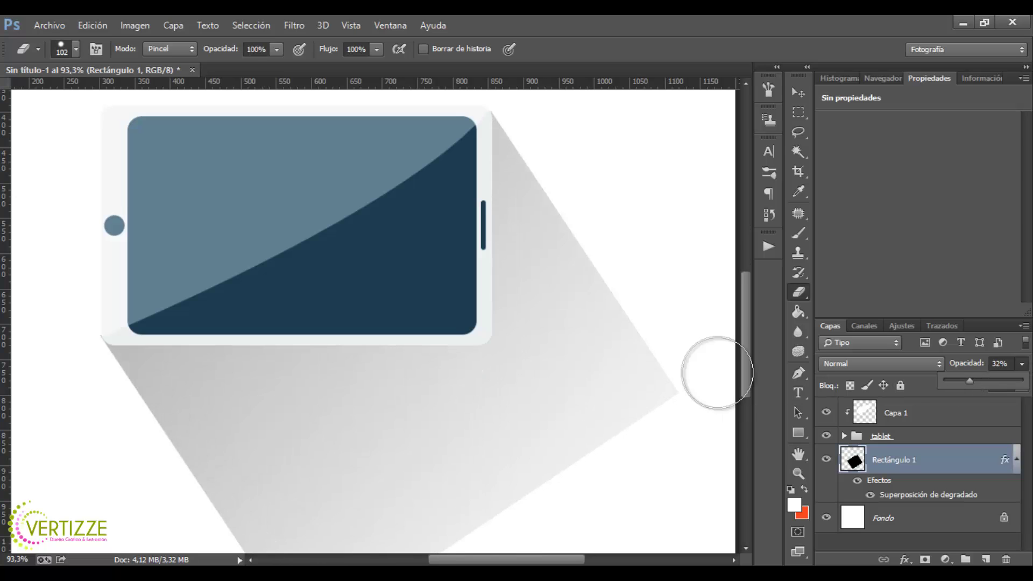
pyautogui.moveTo(745, 357); pyautogui.dragTo(761, 395)
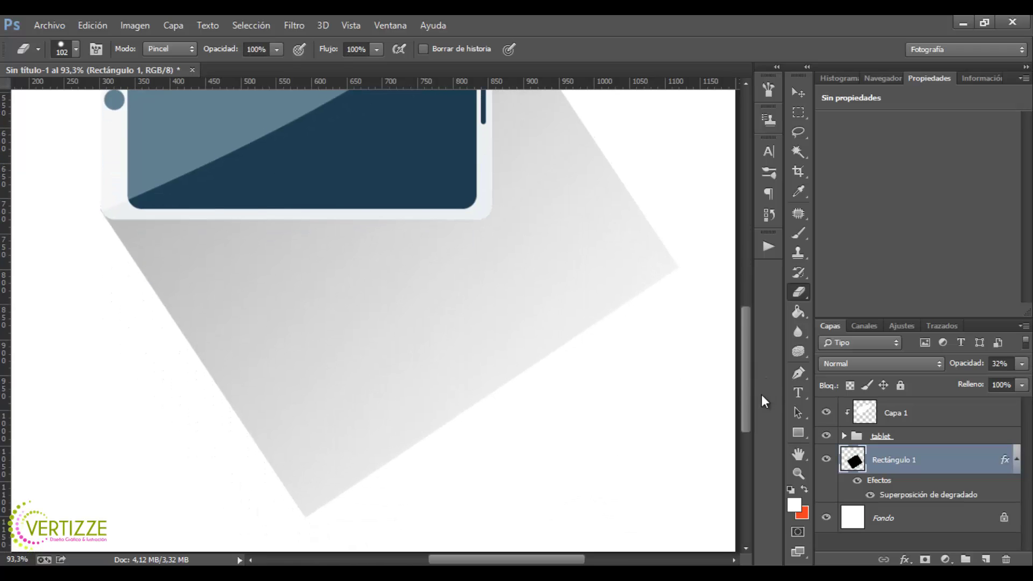
pyautogui.hotkey('ctrl', 't')
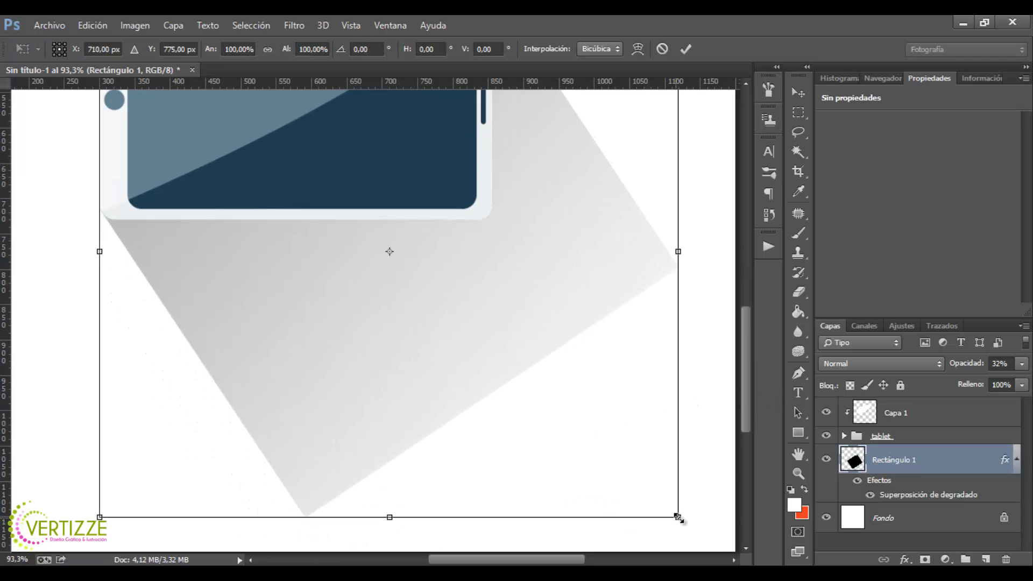
pyautogui.moveTo(678, 518); pyautogui.dragTo(695, 519)
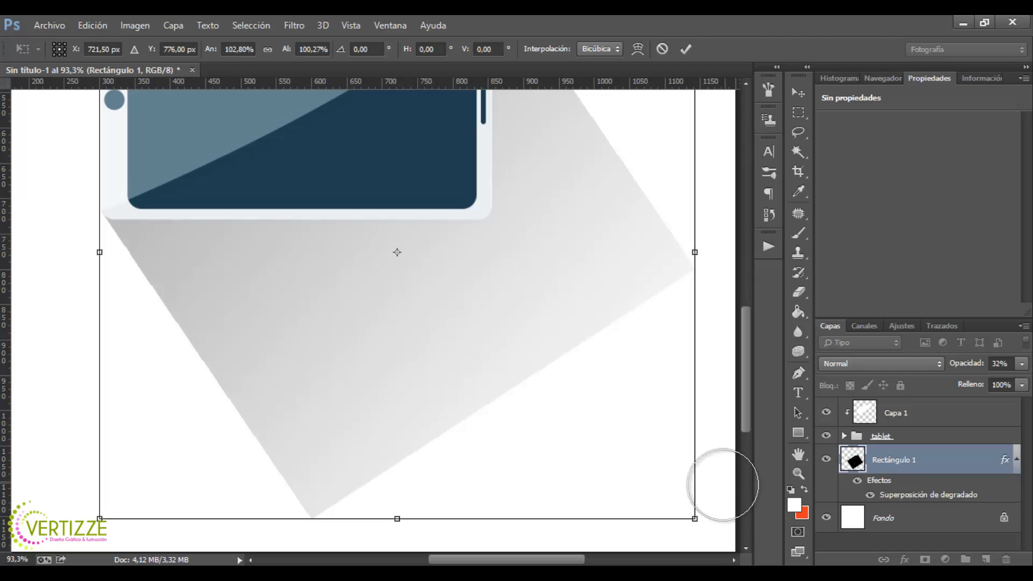
pyautogui.press('Return')
pyautogui.press('e')
# Add a new layer directly above the background layer and choose the Ellipse tool.
pyautogui.moveTo(746, 386); pyautogui.dragTo(745, 356)
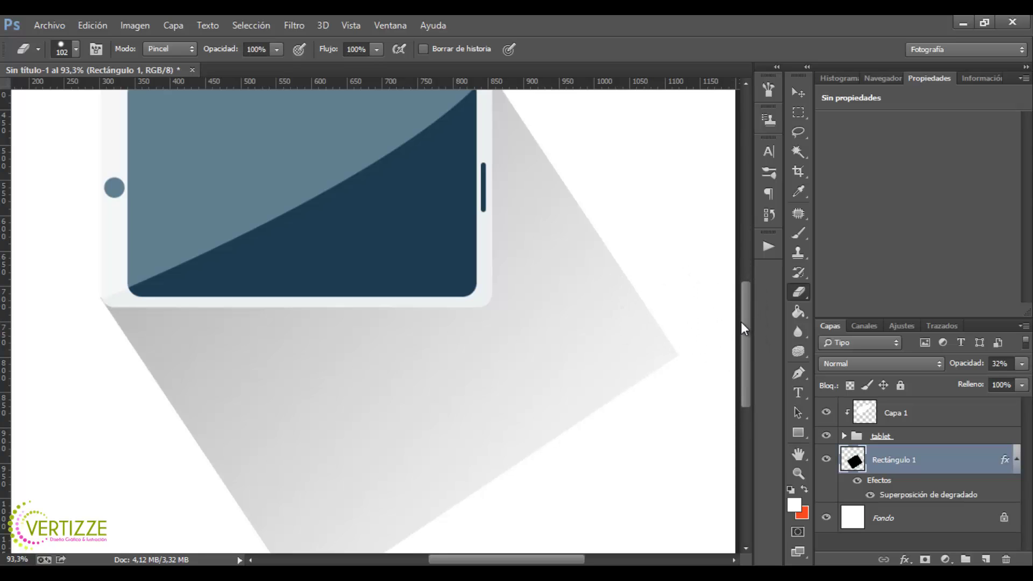
pyautogui.moveTo(741, 322); pyautogui.dragTo(734, 298)
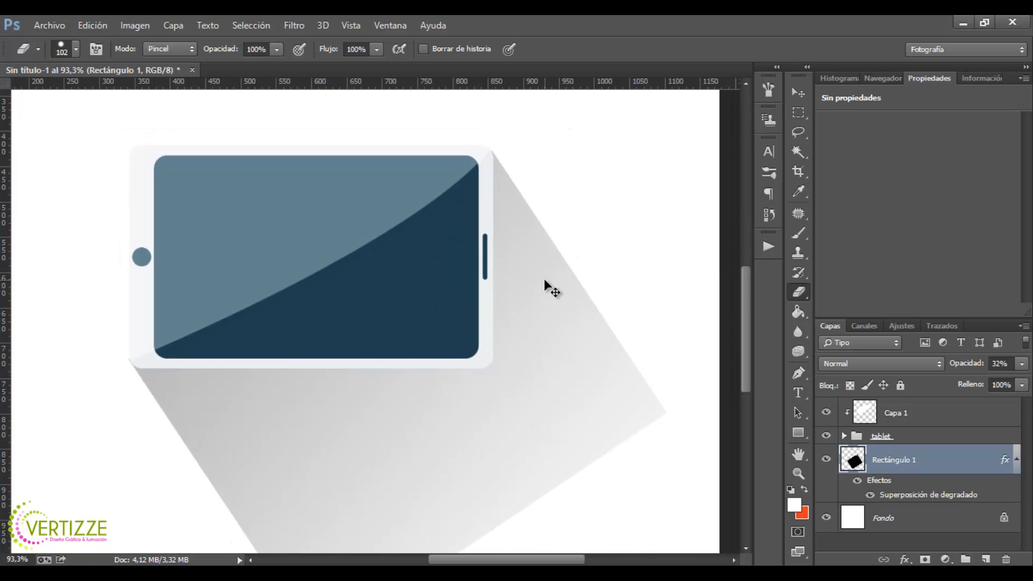
pyautogui.scroll(-3, 544, 278)
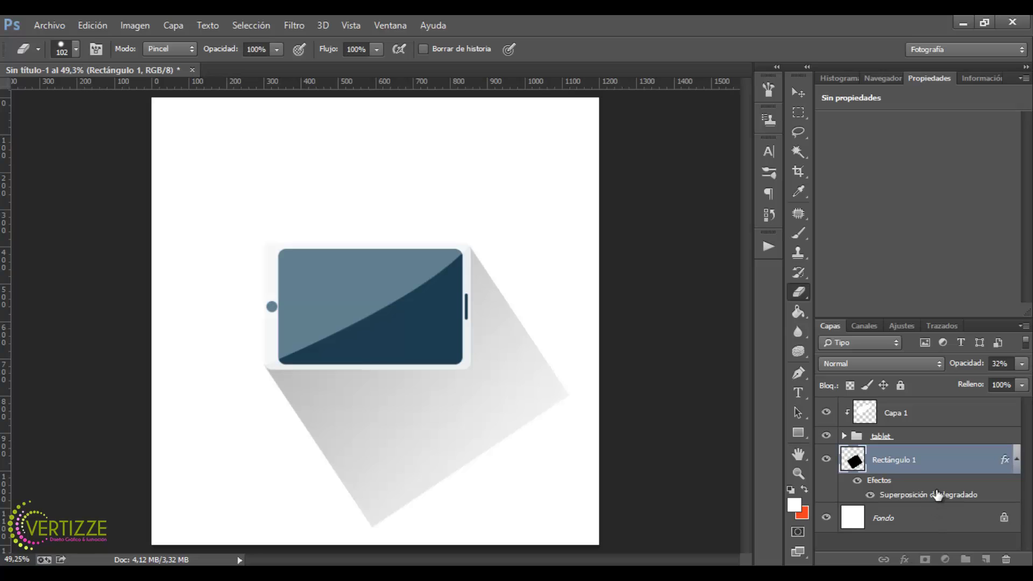
pyautogui.click(923, 521)
pyautogui.click(988, 560)
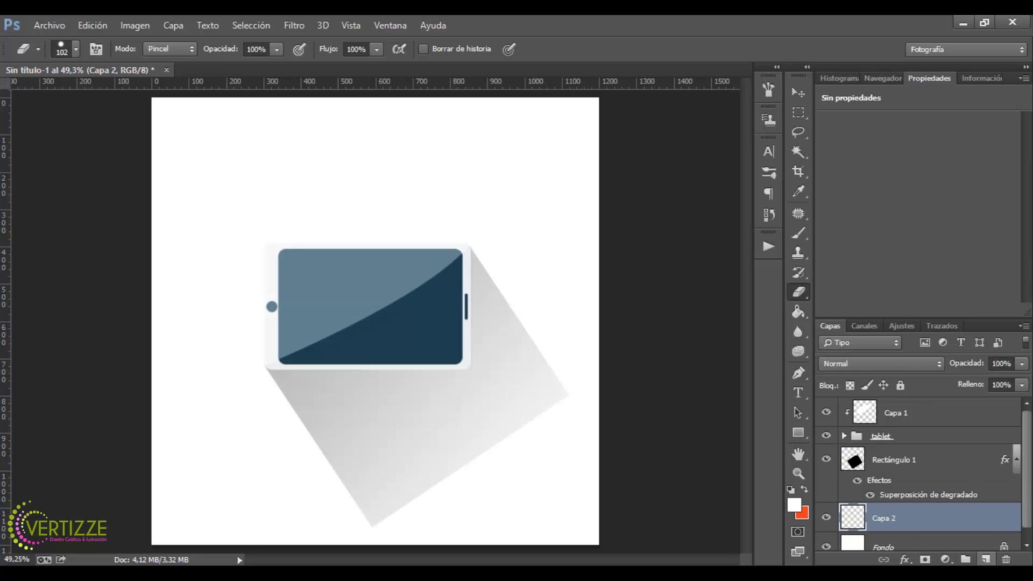
pyautogui.moveTo(1028, 476); pyautogui.dragTo(1024, 500)
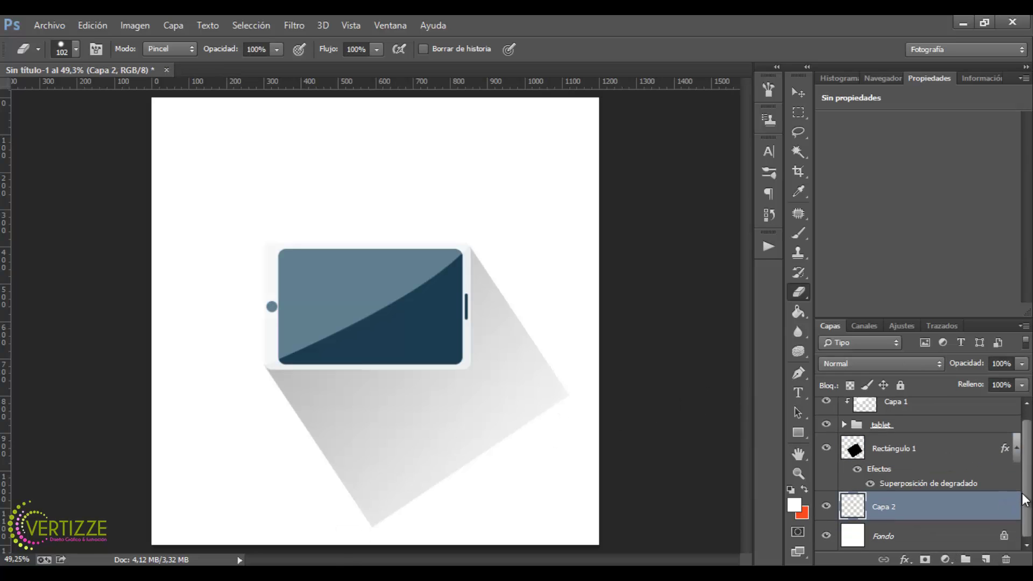
pyautogui.moveTo(799, 433); pyautogui.dragTo(855, 458)
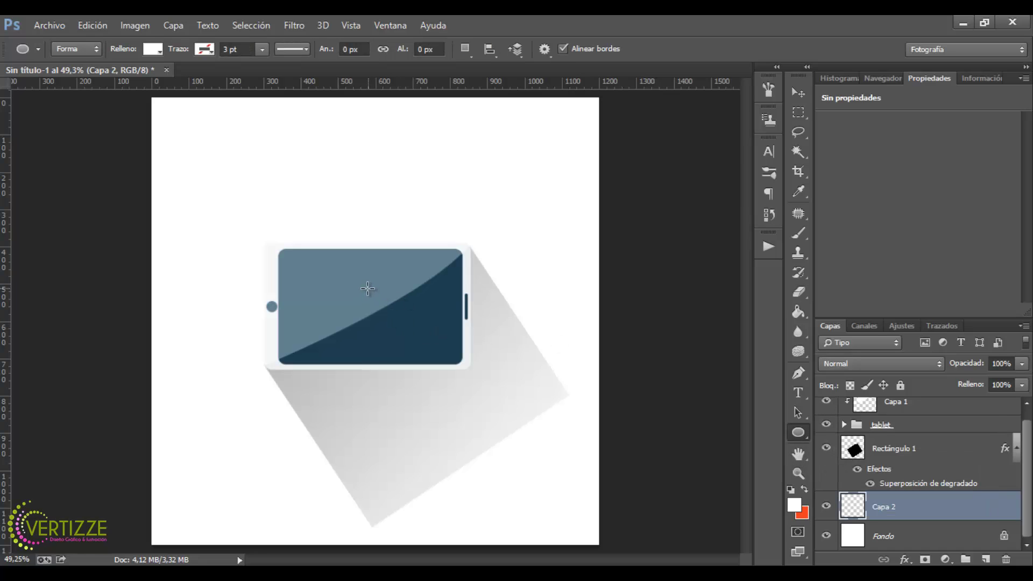
# Try a circle about 668 px wide starting from the tablet's middle, and undo it.
pyautogui.moveTo(368, 302); pyautogui.dragTo(975, 569)
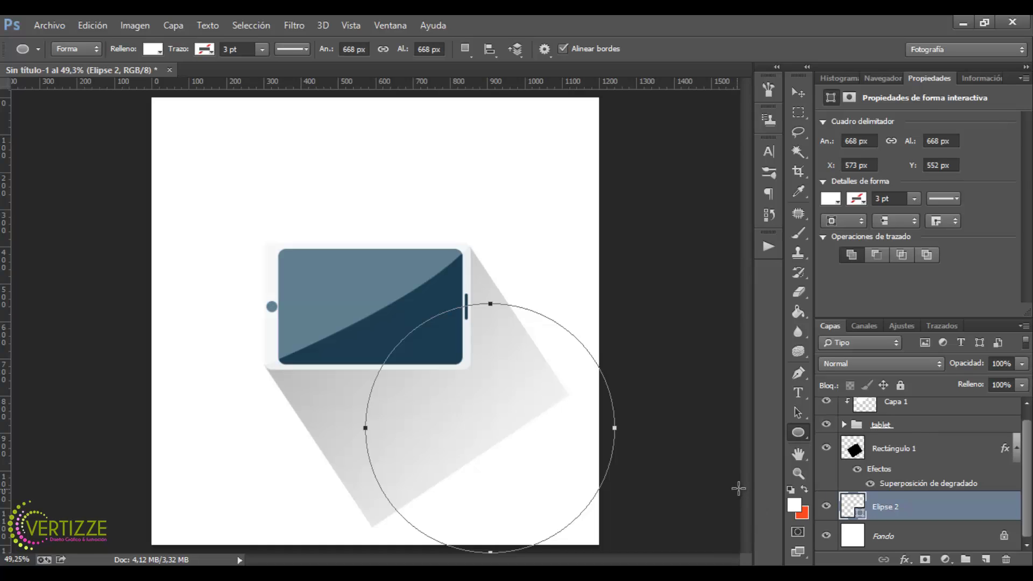
pyautogui.press('Return')
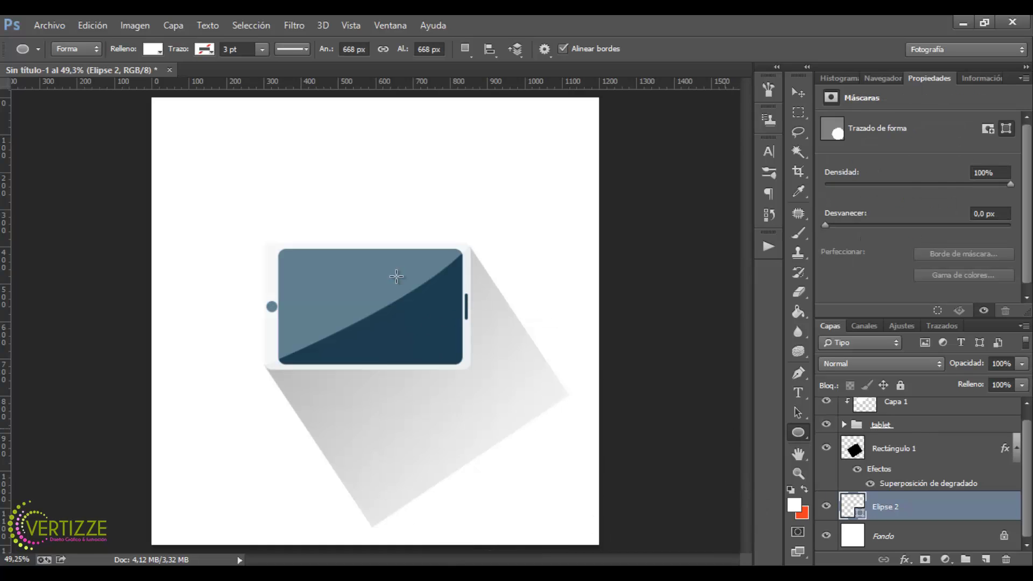
pyautogui.hotkey('ctrl', 'z')
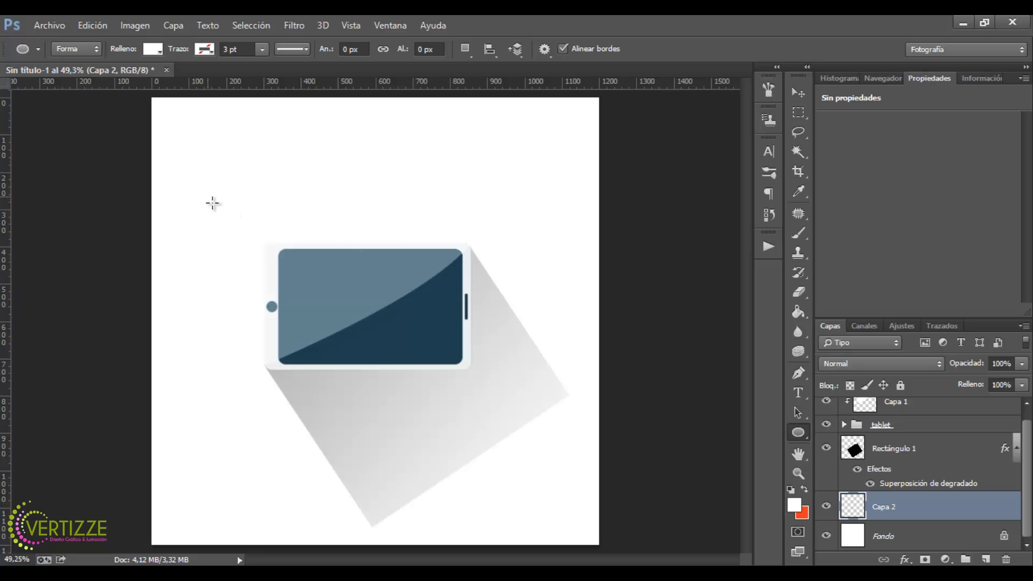
# Draw a circle about 810 px wide behind the tablet and fill it with the Pomegranate red #c0392b from the Flat UI Colors page.
pyautogui.moveTo(216, 206); pyautogui.dragTo(729, 501)
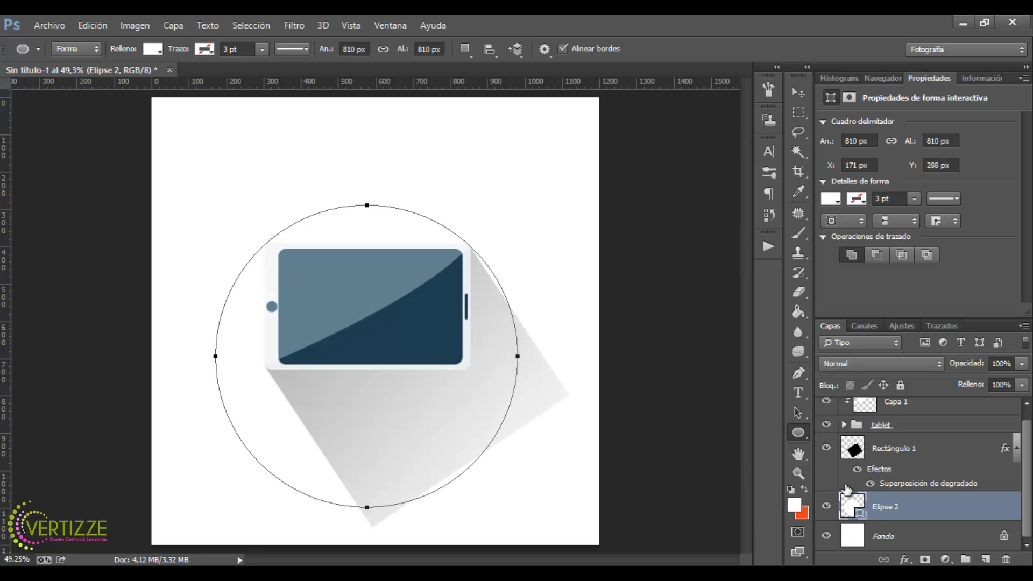
pyautogui.doubleClick(860, 515)
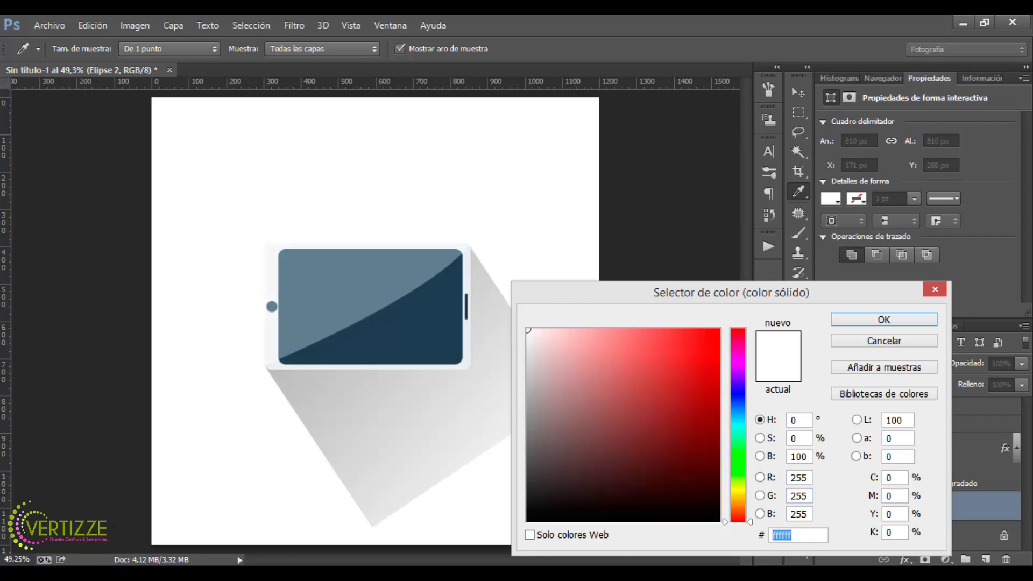
pyautogui.hotkey('alt', 'Tab')
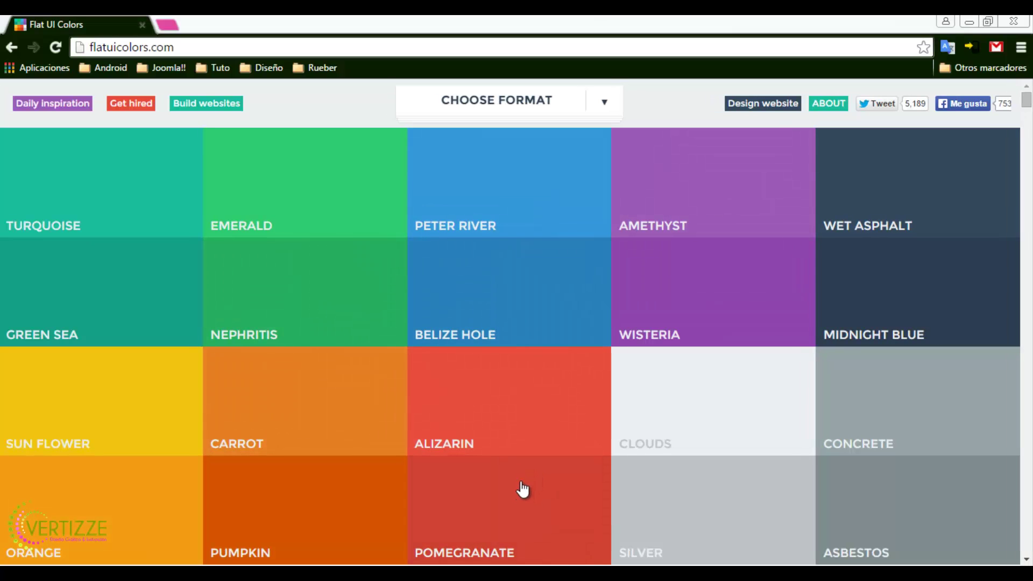
pyautogui.click(518, 495)
pyautogui.click(490, 496)
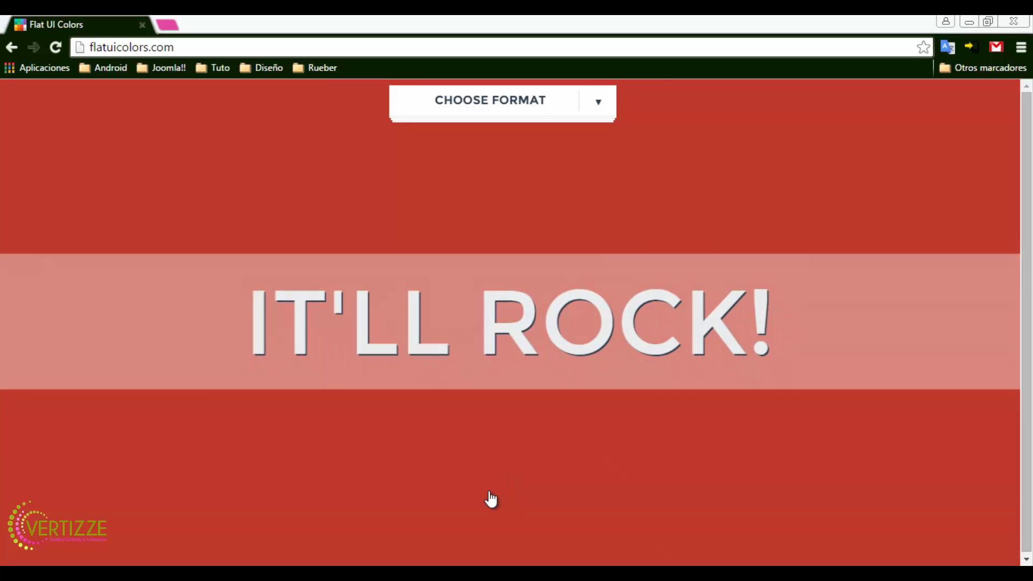
pyautogui.hotkey('alt', 'Tab')
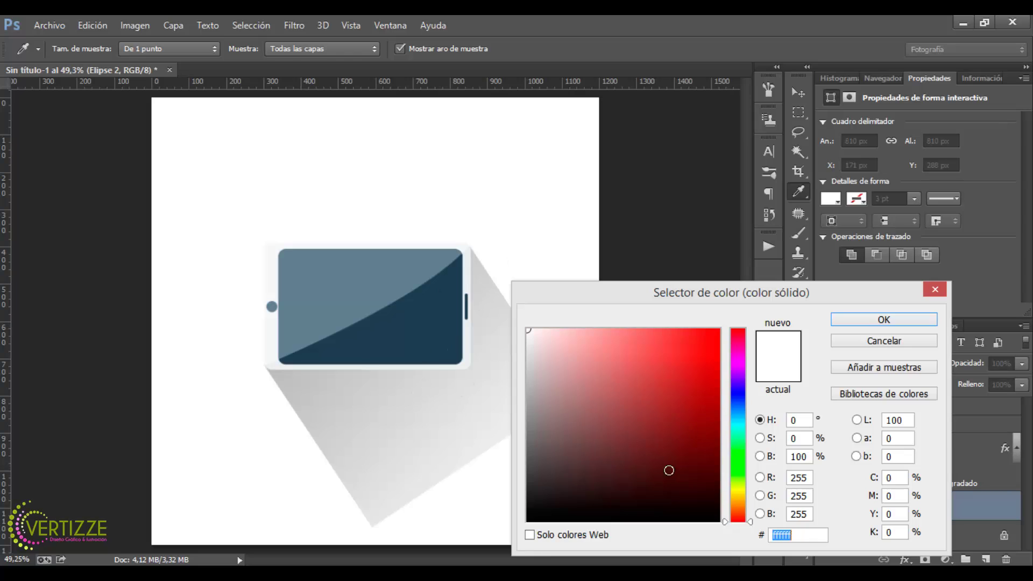
pyautogui.write('#c0392b')
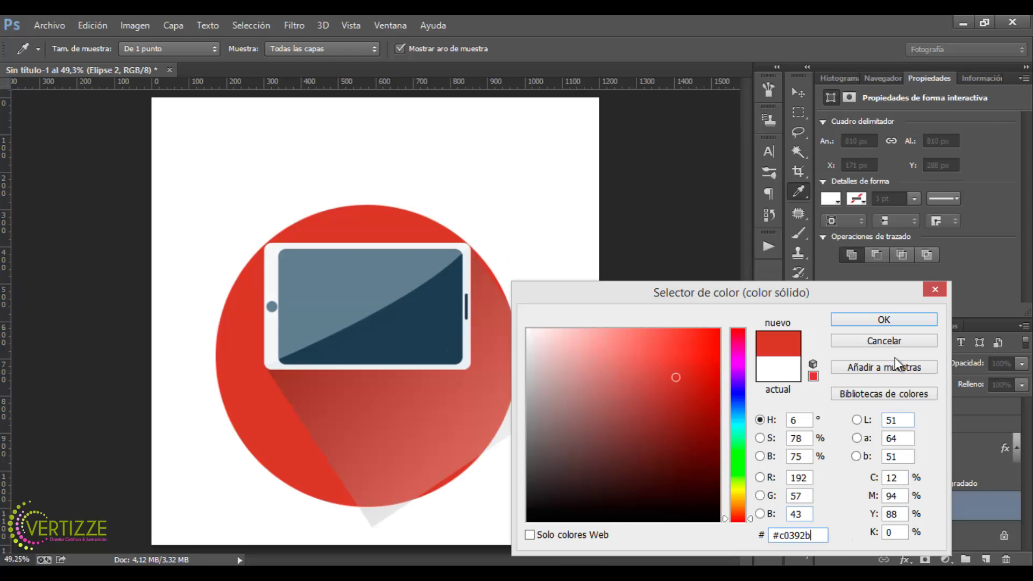
pyautogui.click(855, 320)
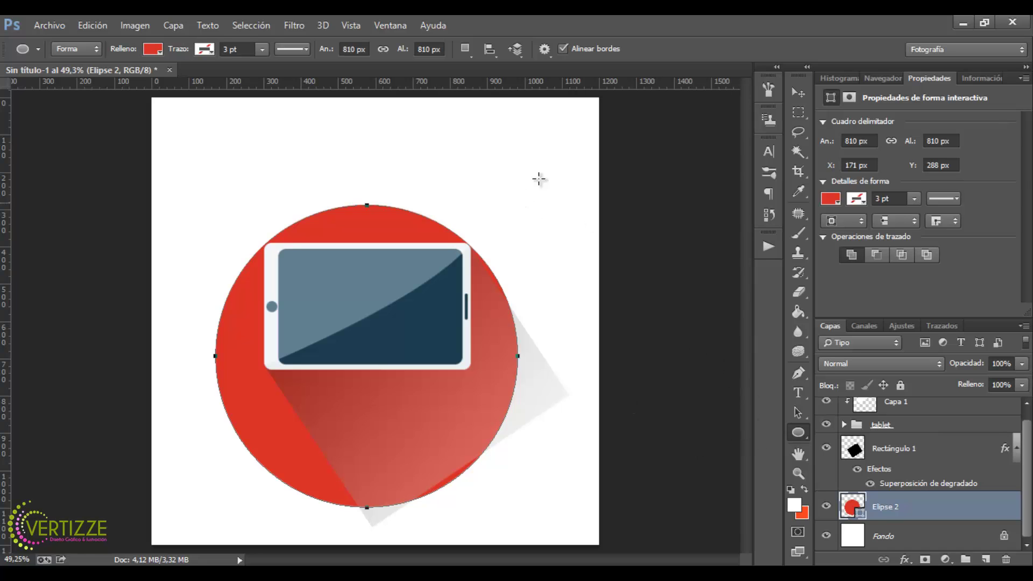
# Move the red circle up behind the tablet and align the vertical centers of the circle, shadow rectangle and tablet group.
pyautogui.click(799, 93)
pyautogui.moveTo(479, 253); pyautogui.dragTo(481, 199)
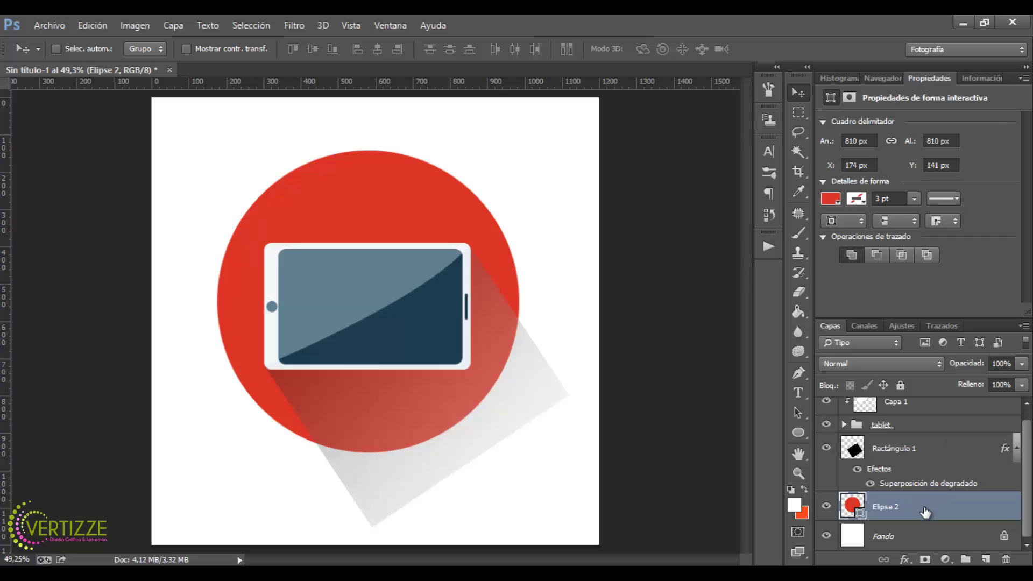
pyautogui.keyDown('shift'); pyautogui.click(920, 425); pyautogui.keyUp('shift')
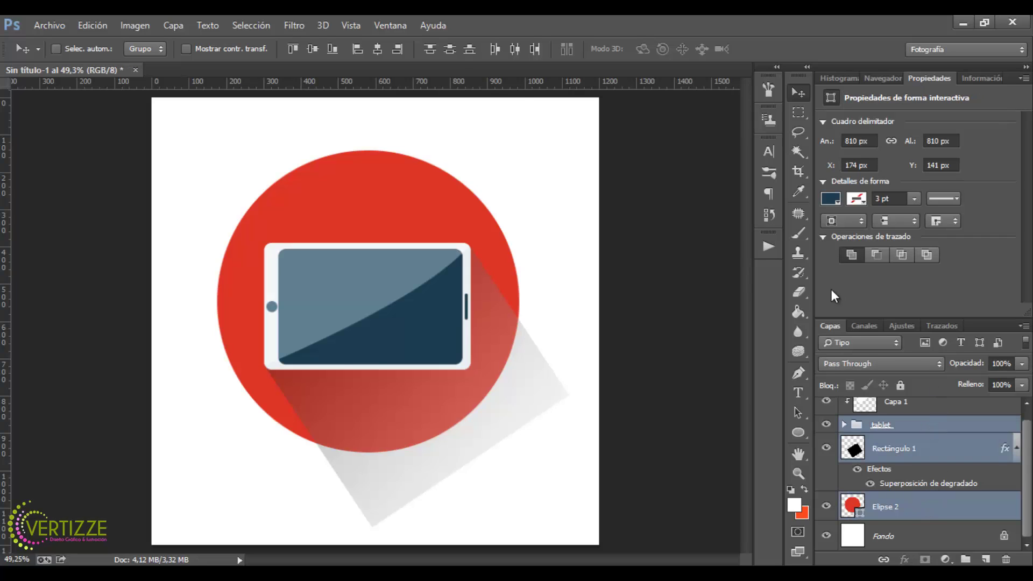
pyautogui.click(312, 49)
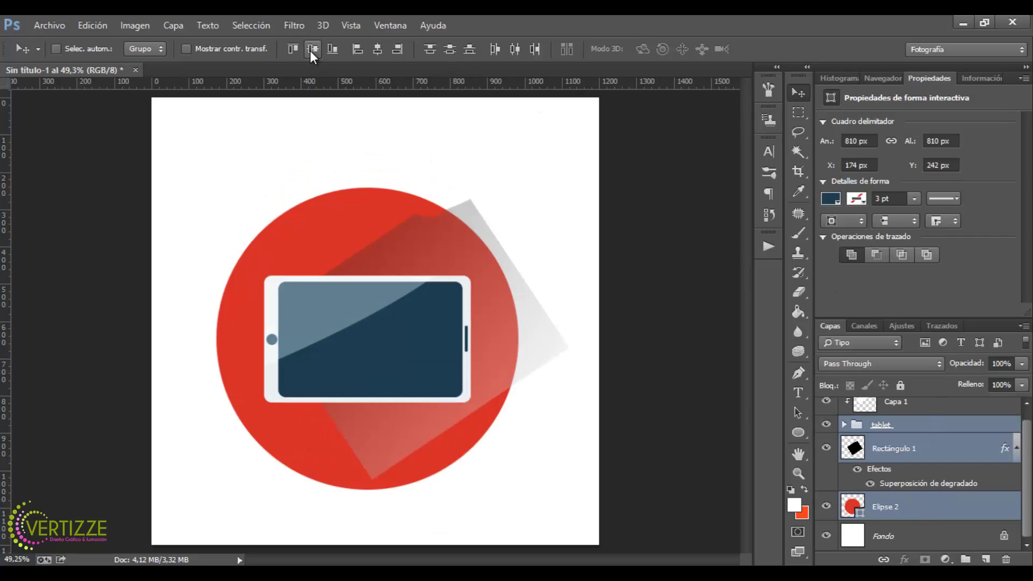
# Move the shadow rectangle back down to meet the tablet's corners and clip it to the red circle layer.
pyautogui.click(928, 454)
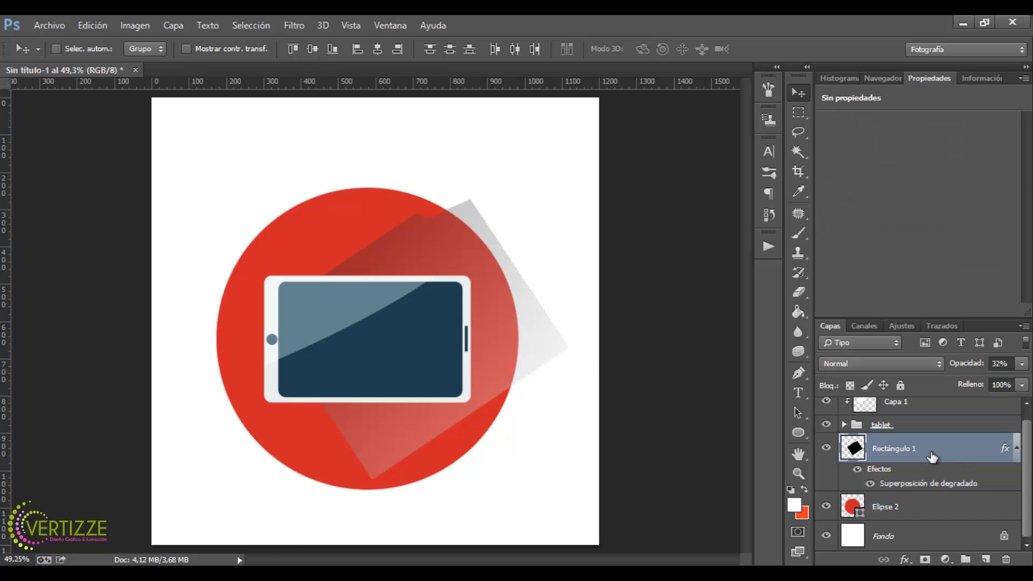
pyautogui.moveTo(499, 295); pyautogui.dragTo(497, 381)
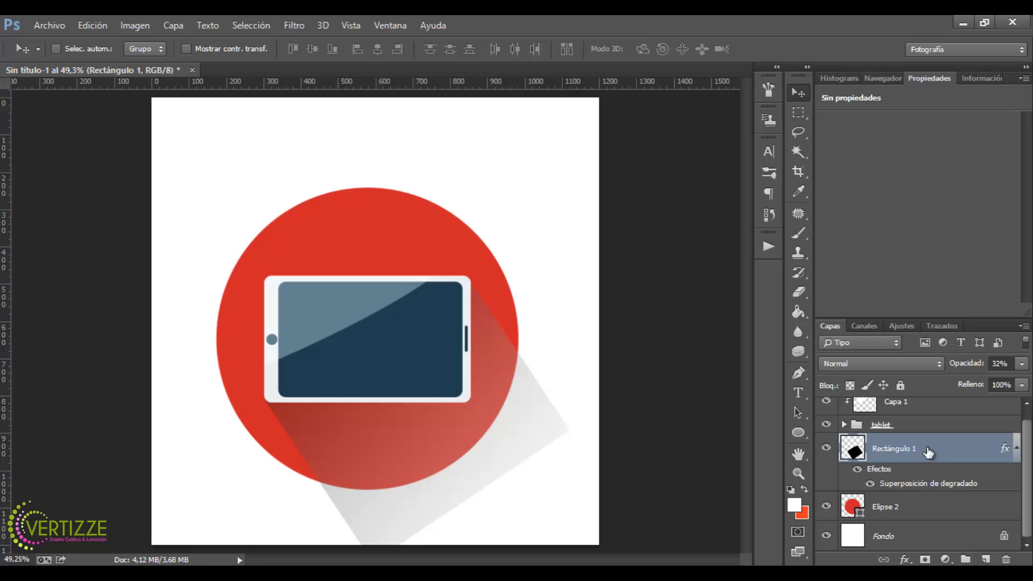
pyautogui.click(860, 512)
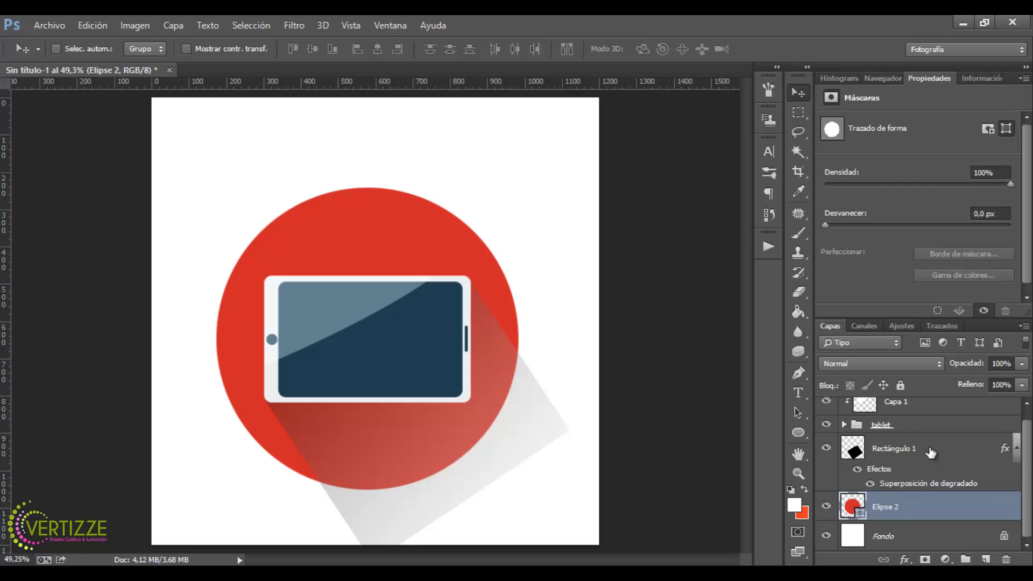
pyautogui.moveTo(931, 453); pyautogui.dragTo(935, 489)
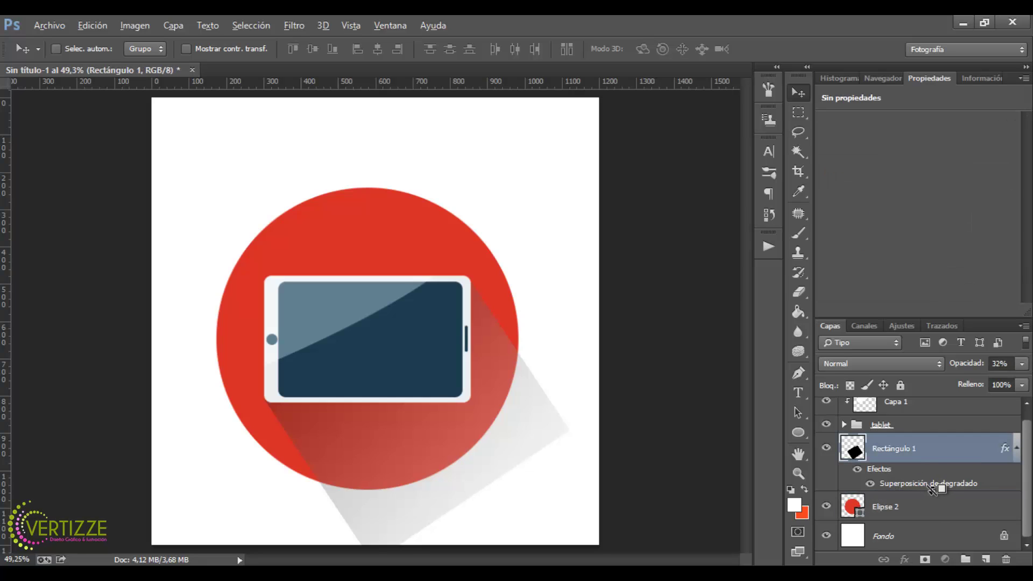
pyautogui.keyDown('alt'); pyautogui.click(935, 489); pyautogui.keyUp('alt')
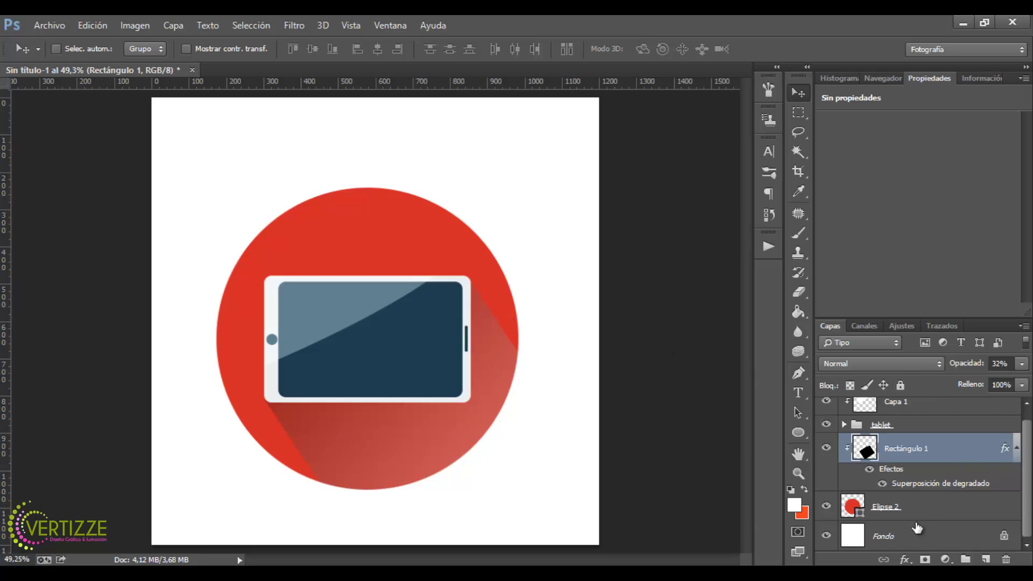
# Unlock the background layer and fill it with the Alizarin red #e74c3c from the Flat UI Colors page.
pyautogui.click(917, 530)
pyautogui.click(1005, 536)
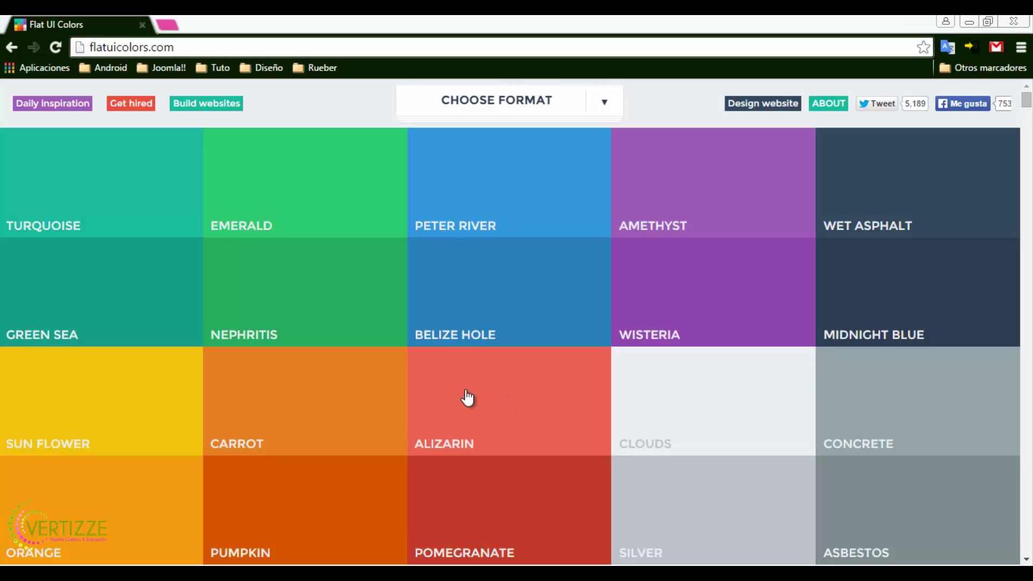
pyautogui.click(498, 401)
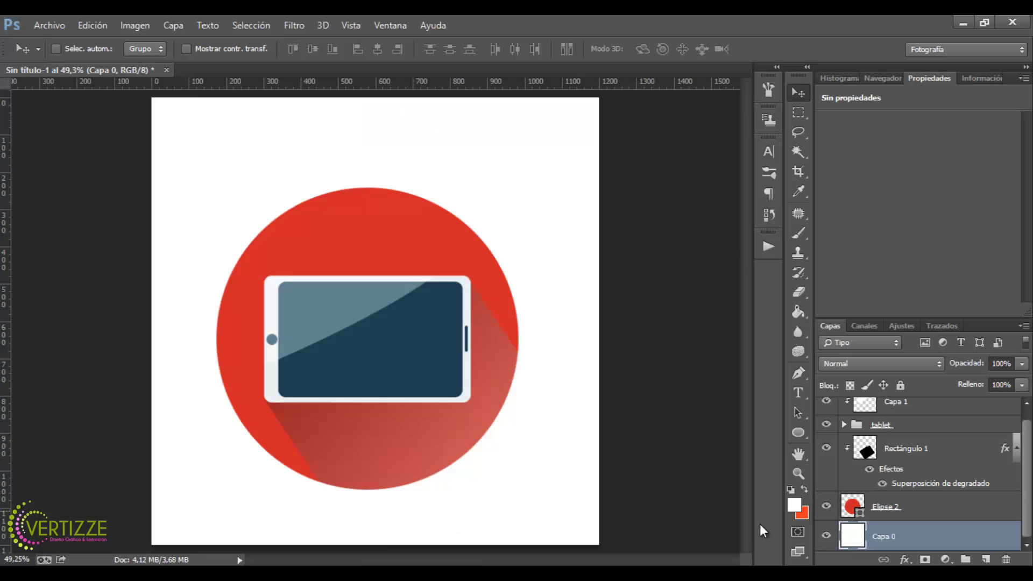
pyautogui.click(800, 313)
pyautogui.click(794, 505)
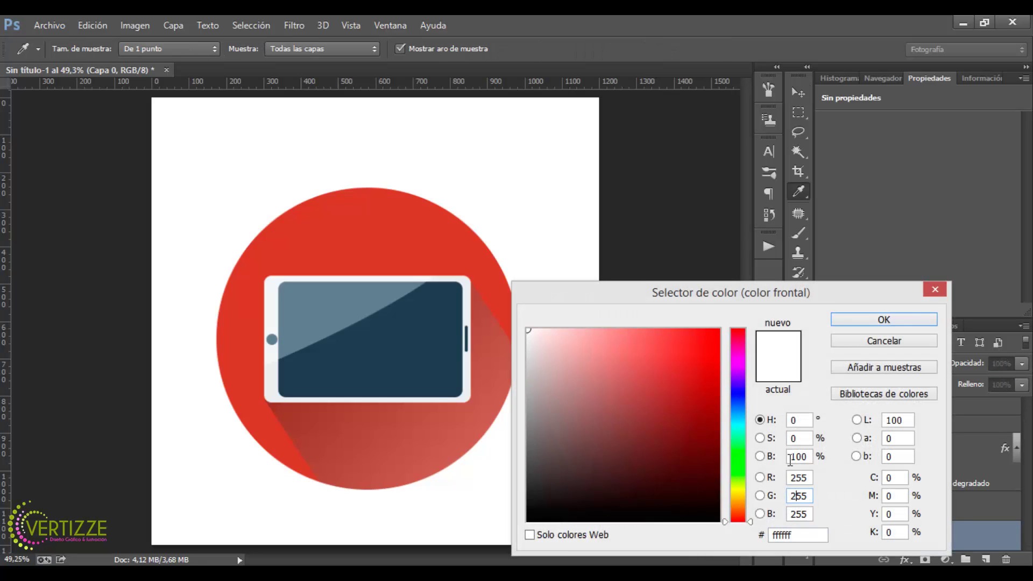
pyautogui.moveTo(798, 542); pyautogui.dragTo(751, 536)
pyautogui.write('e74c3c')
pyautogui.click(885, 320)
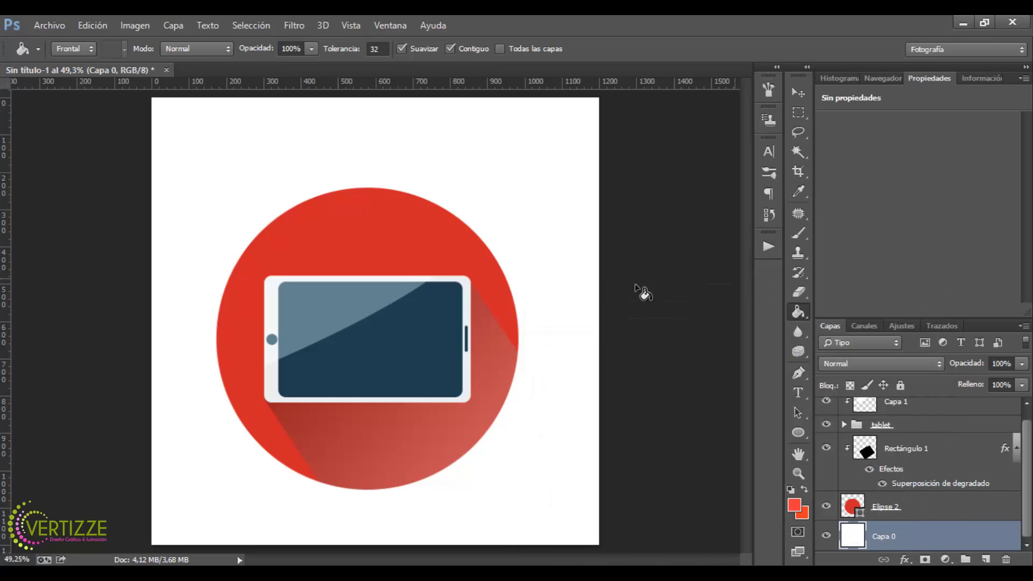
pyautogui.click(587, 298)
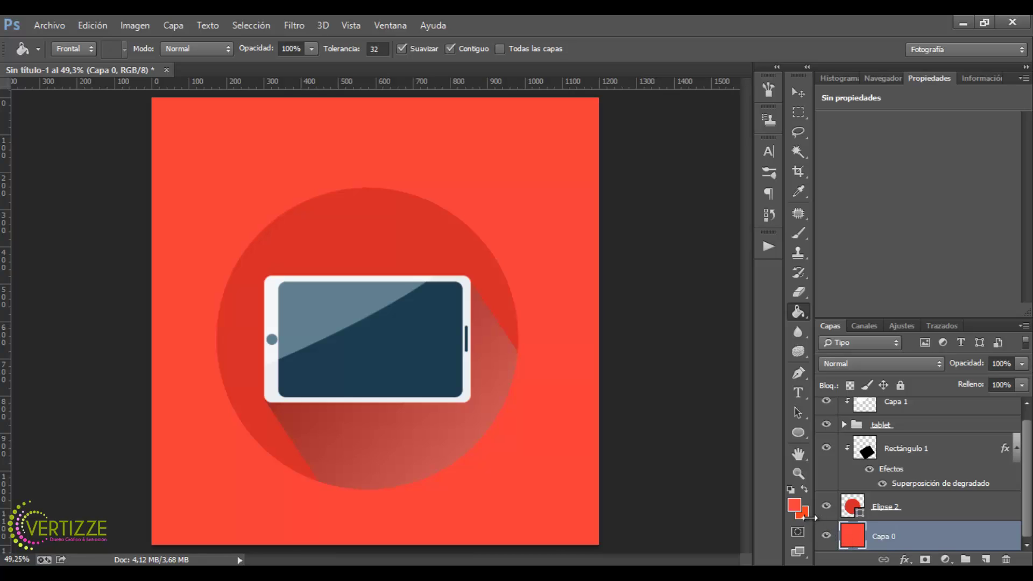
# Refill the background layer with the Amethyst purple #9b59b6 from the Flat UI Colors page.
pyautogui.hotkey('alt', 'Tab')
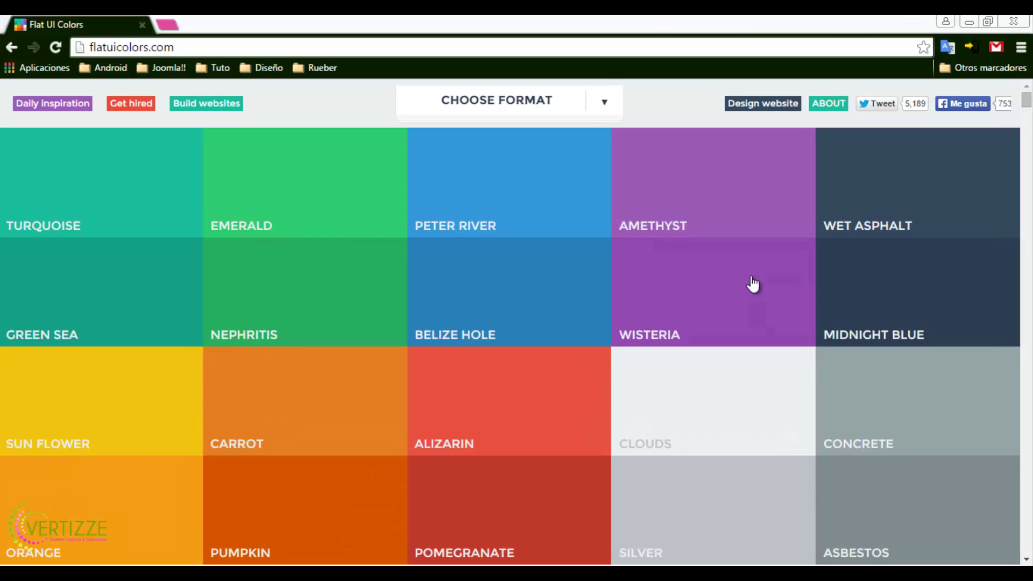
pyautogui.click(707, 221)
pyautogui.click(492, 360)
pyautogui.hotkey('alt', 'Tab')
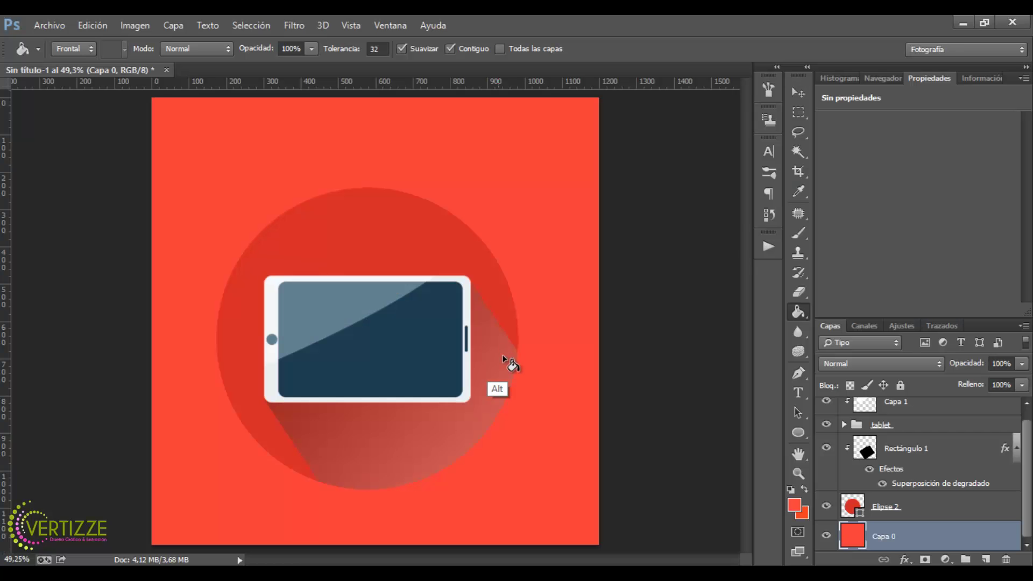
pyautogui.click(796, 506)
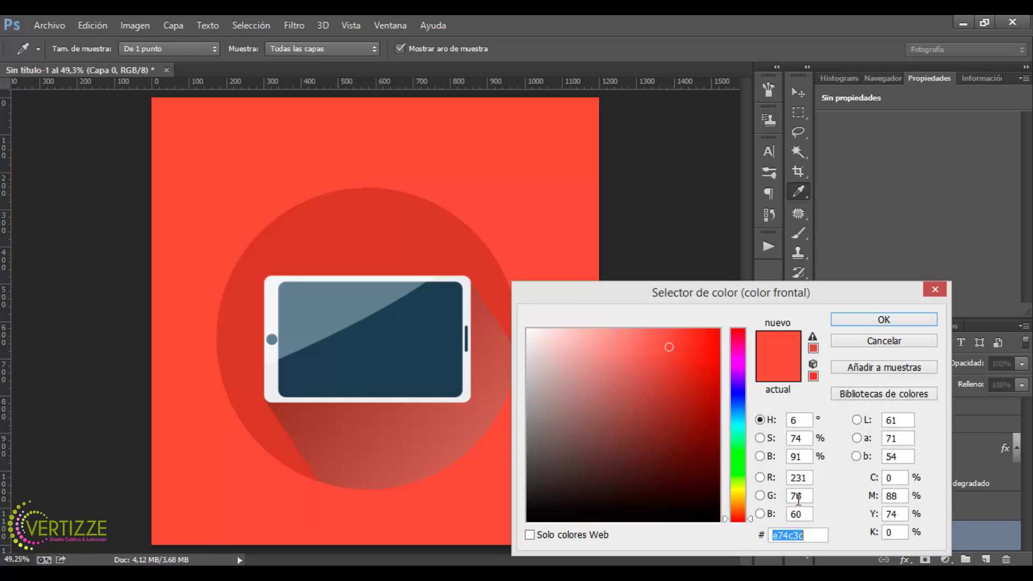
pyautogui.write('9b59b6')
pyautogui.click(874, 321)
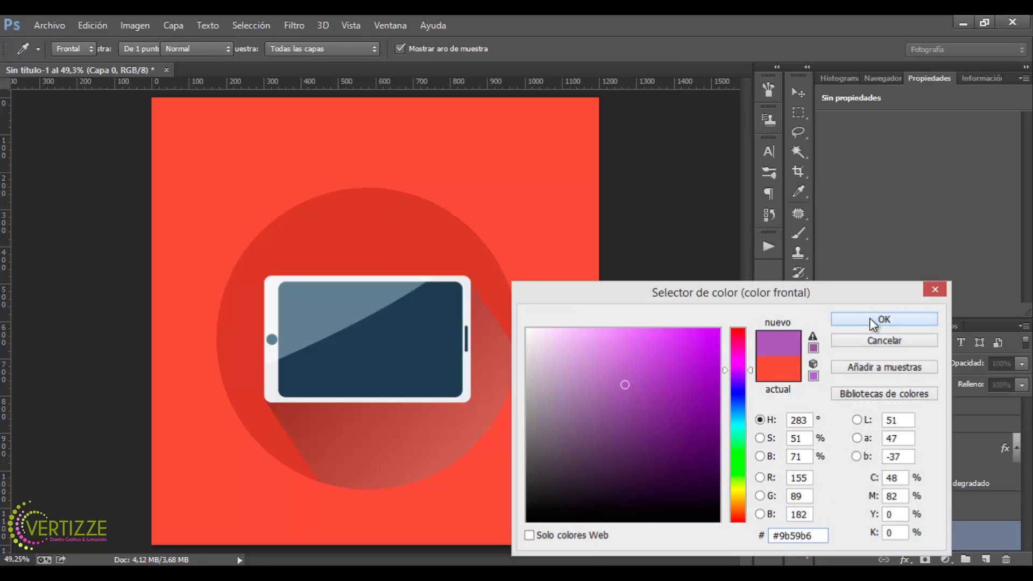
pyautogui.click(557, 355)
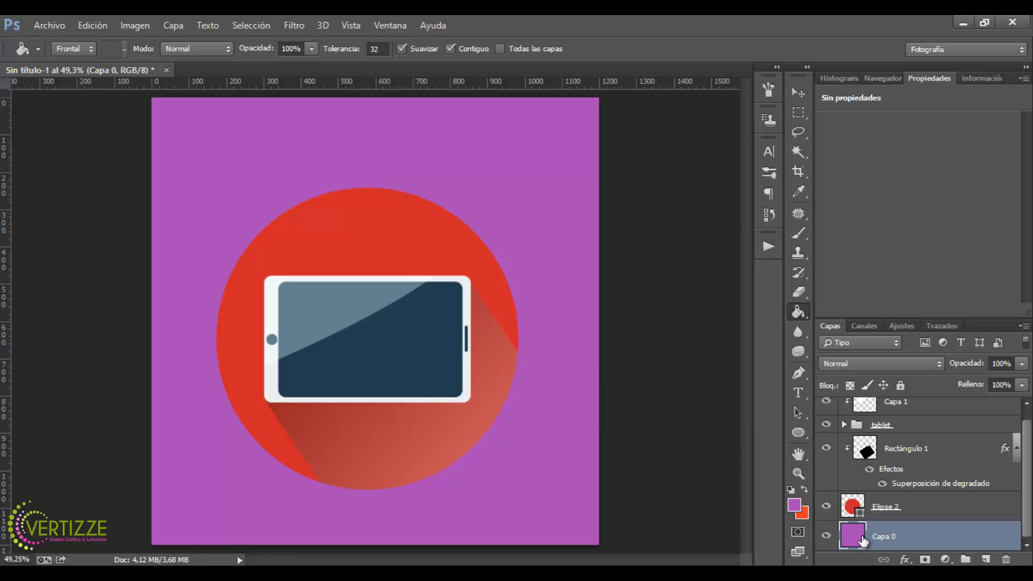
# Lighten the foreground color to the pale purple #d6a1ec and fill the background layer with it.
pyautogui.click(798, 506)
pyautogui.moveTo(609, 363); pyautogui.dragTo(586, 342)
pyautogui.click(861, 318)
pyautogui.click(537, 252)
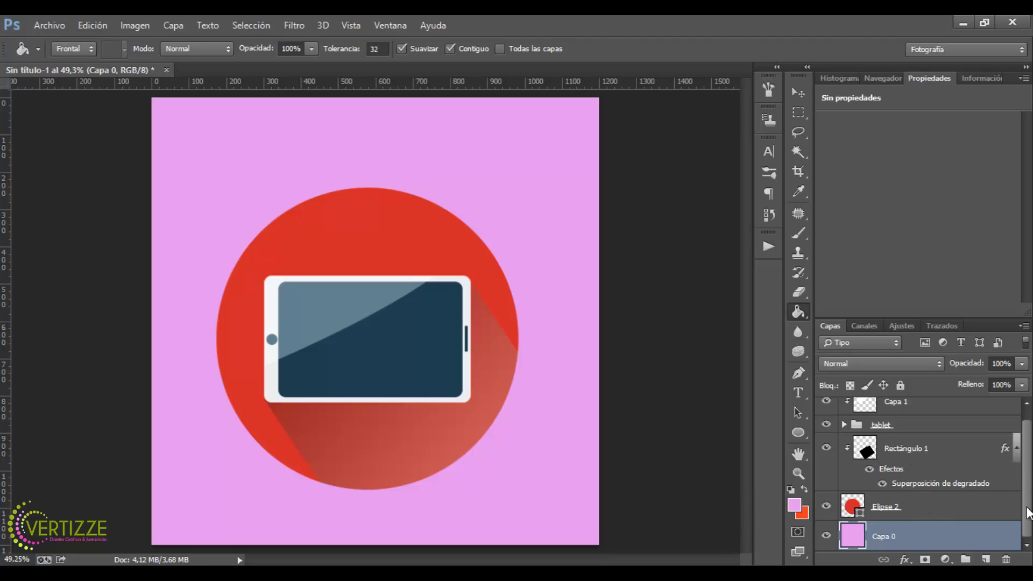
# Add a new layer above the background and draw a rectangle about 613 × 979 px behind the circle.
pyautogui.click(985, 560)
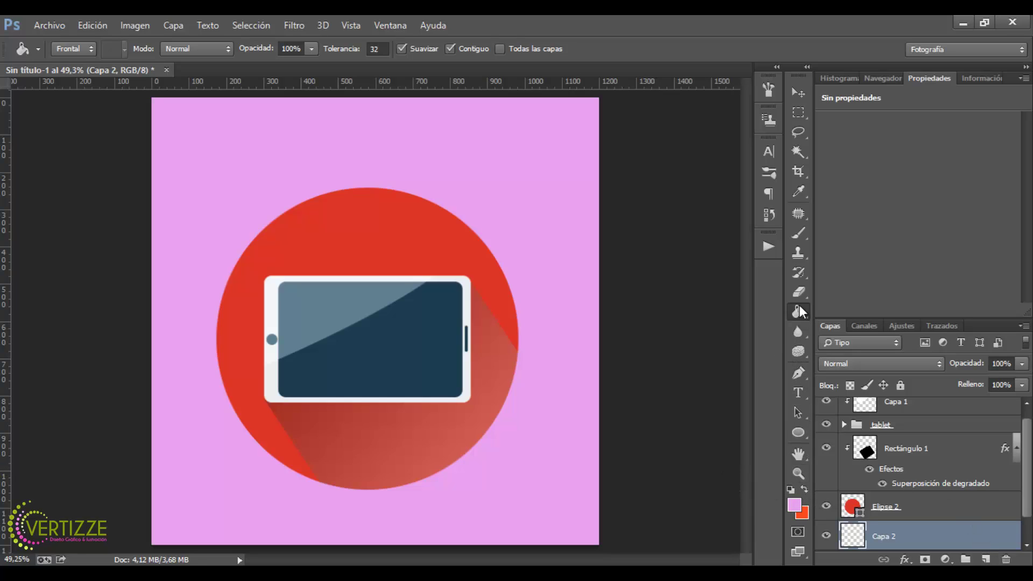
pyautogui.click(804, 432)
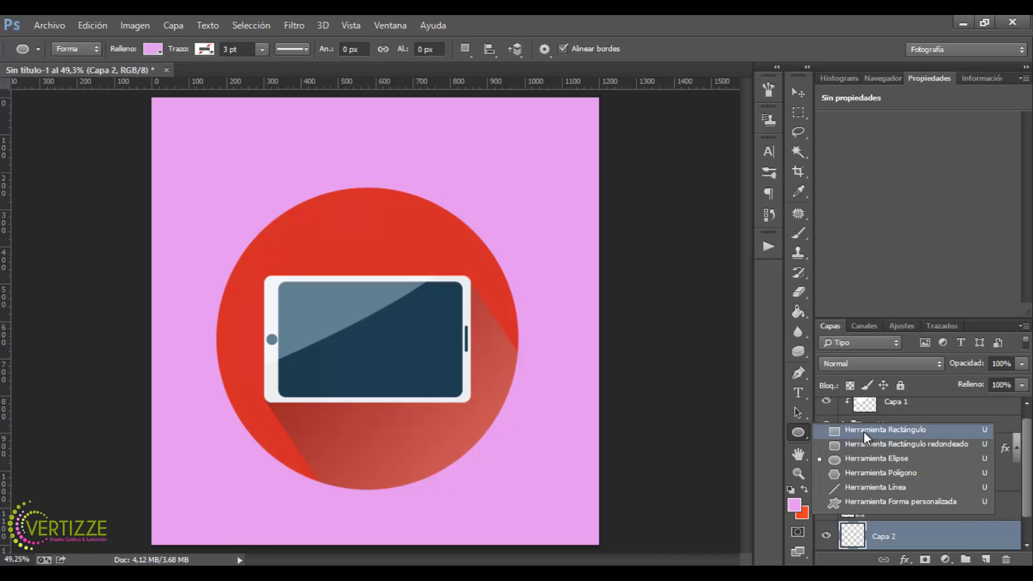
pyautogui.click(866, 431)
pyautogui.moveTo(282, 171); pyautogui.dragTo(511, 535)
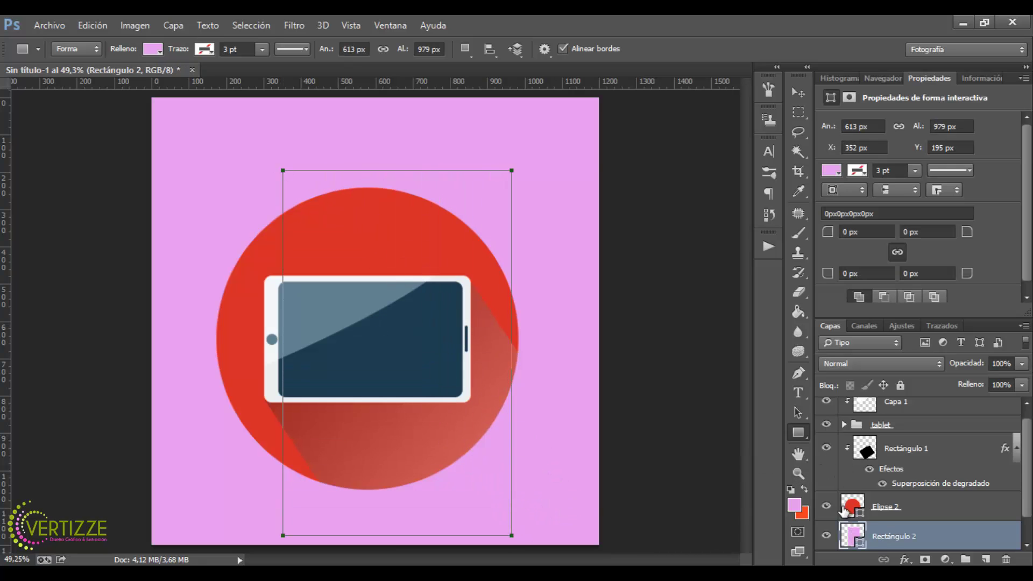
# Set the foreground color and the new rectangle's fill to black #000000.
pyautogui.click(795, 506)
pyautogui.write('000000')
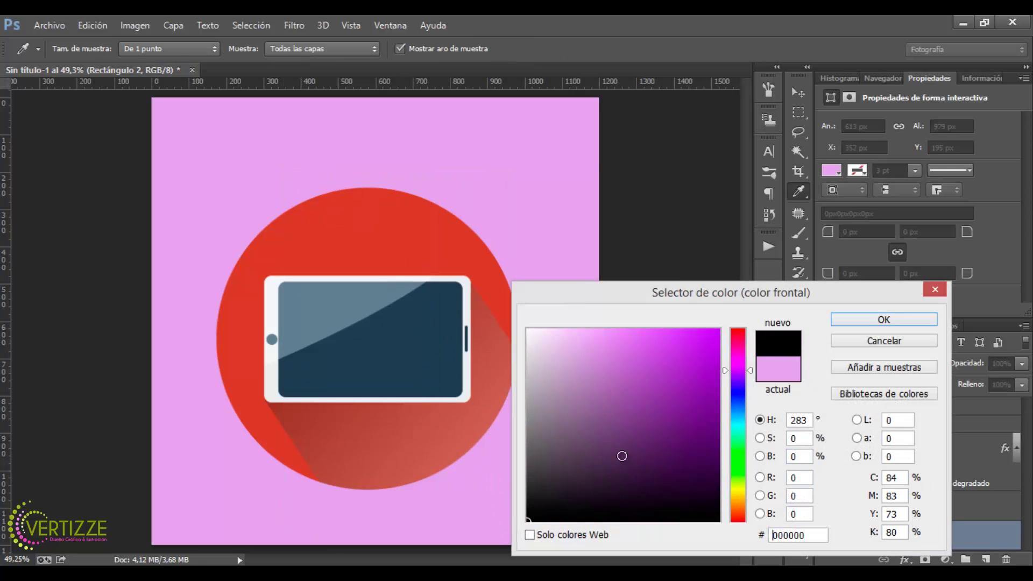
pyautogui.click(837, 321)
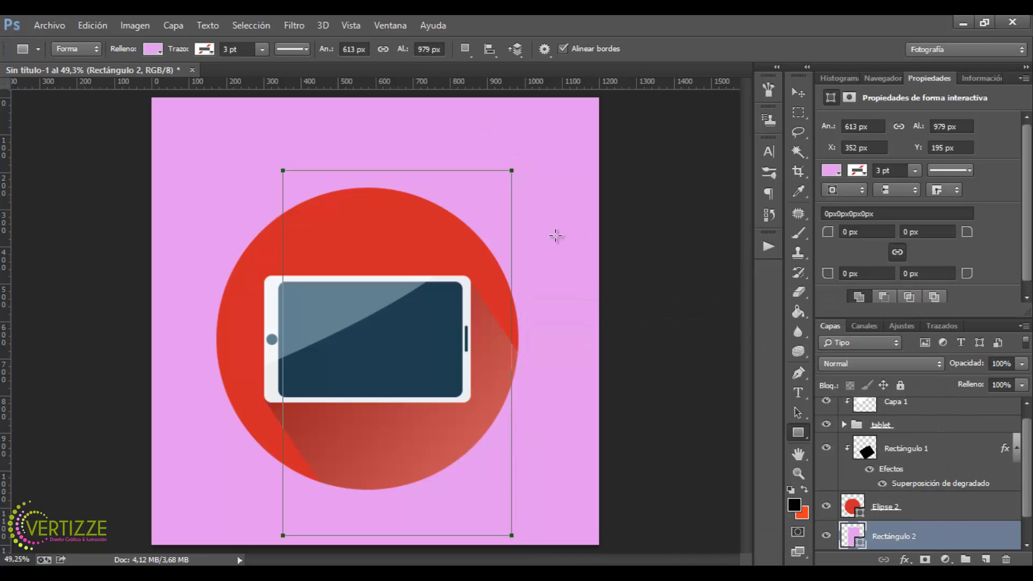
pyautogui.doubleClick(861, 542)
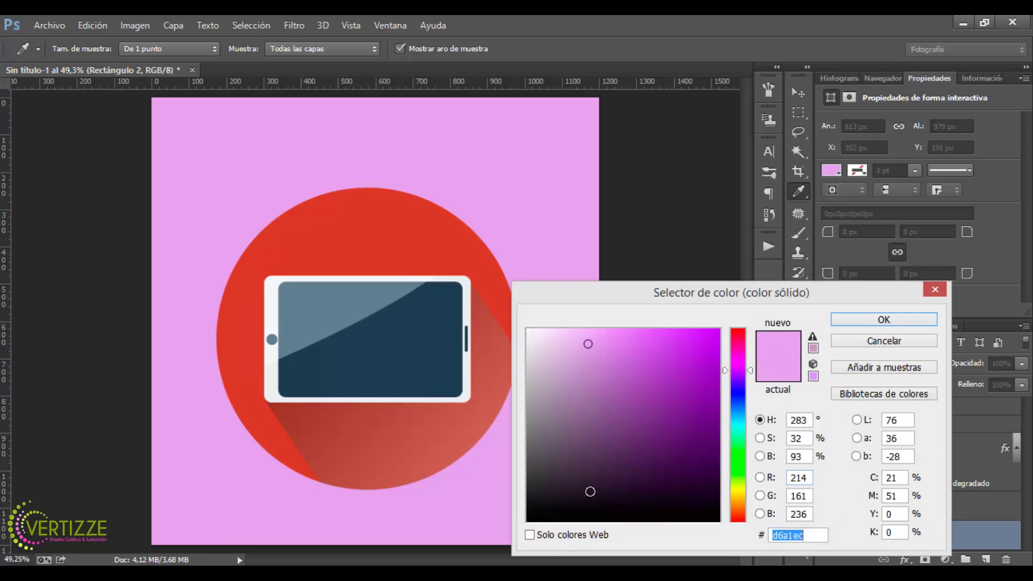
pyautogui.write('000000')
pyautogui.click(848, 322)
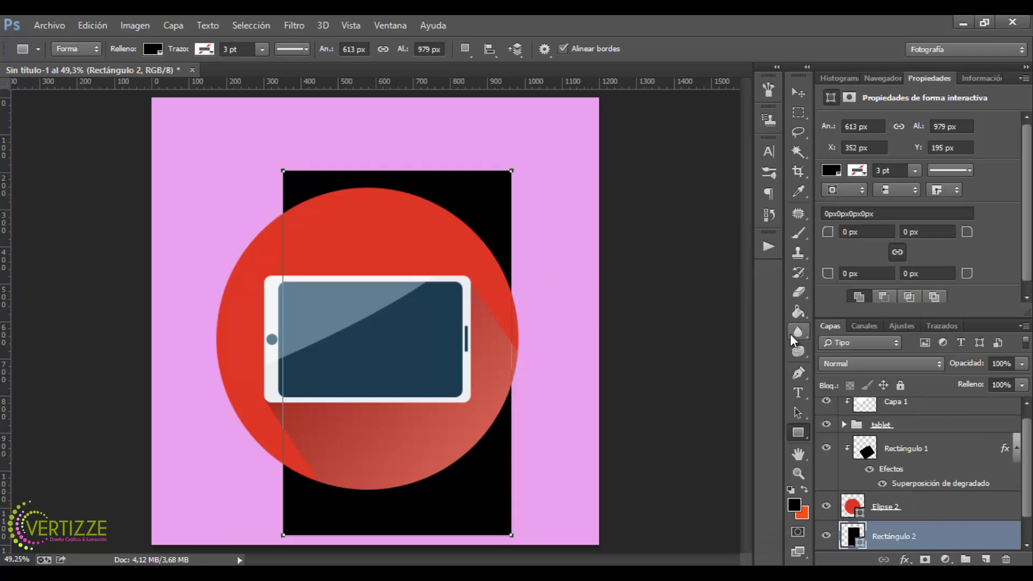
# Rotate the black rectangle about -31.8° and scale it to about 132% width and 126% height, converting it to a regular path.
pyautogui.hotkey('ctrl', 't')
pyautogui.moveTo(544, 161); pyautogui.dragTo(451, 192)
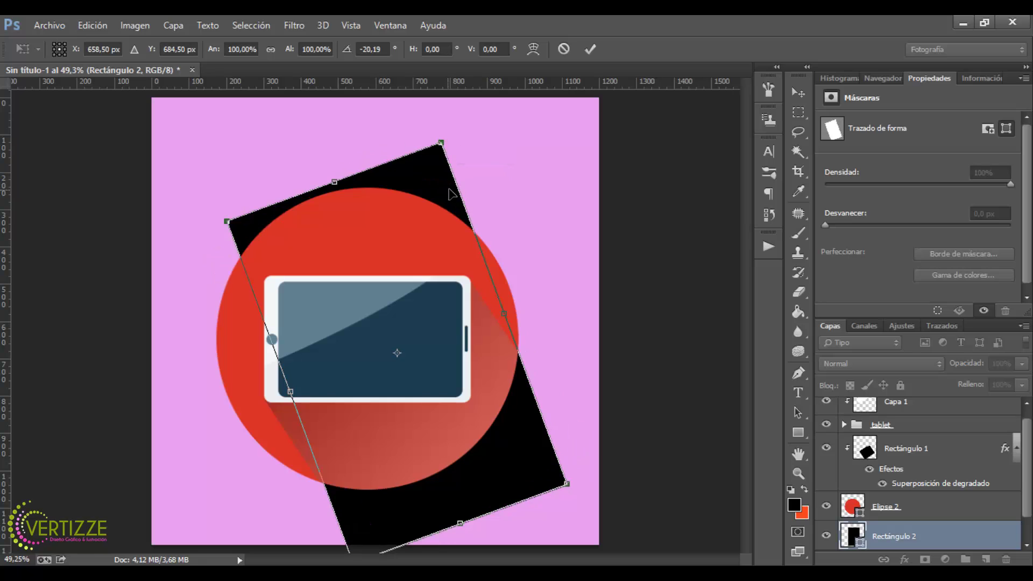
pyautogui.moveTo(449, 130); pyautogui.dragTo(408, 126)
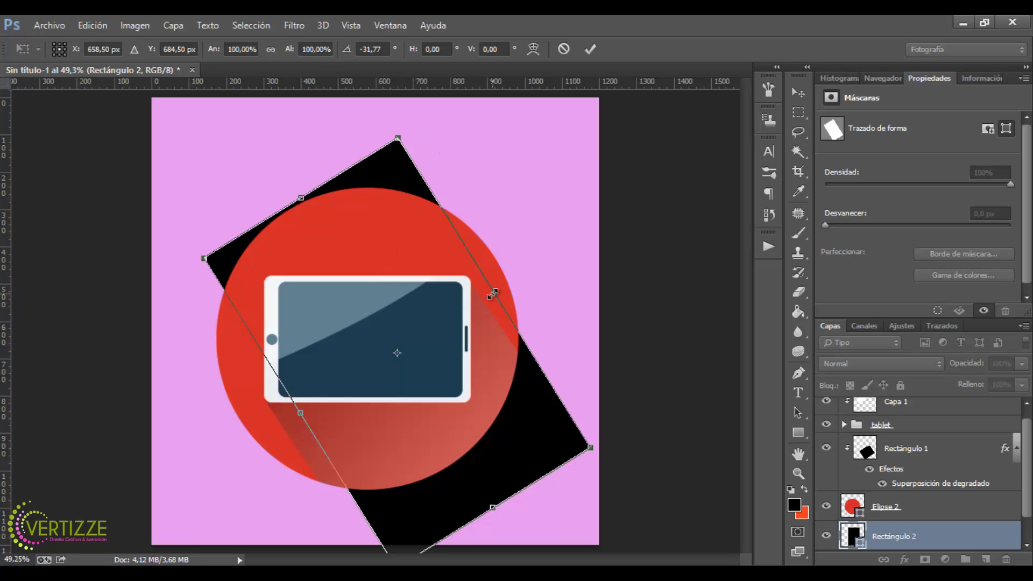
pyautogui.moveTo(499, 289); pyautogui.dragTo(511, 282)
pyautogui.moveTo(293, 413); pyautogui.dragTo(254, 440)
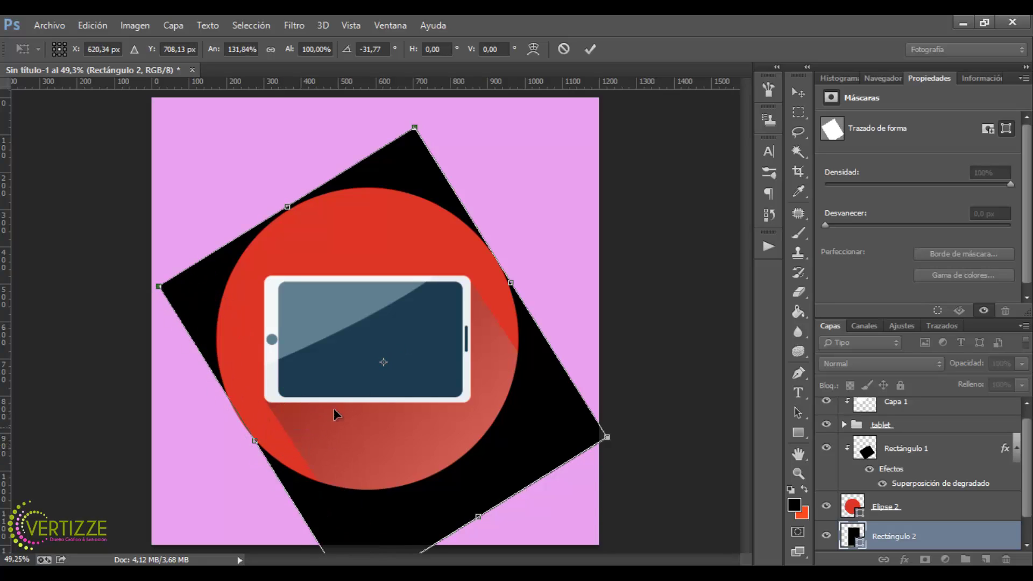
pyautogui.moveTo(479, 518); pyautogui.dragTo(619, 543)
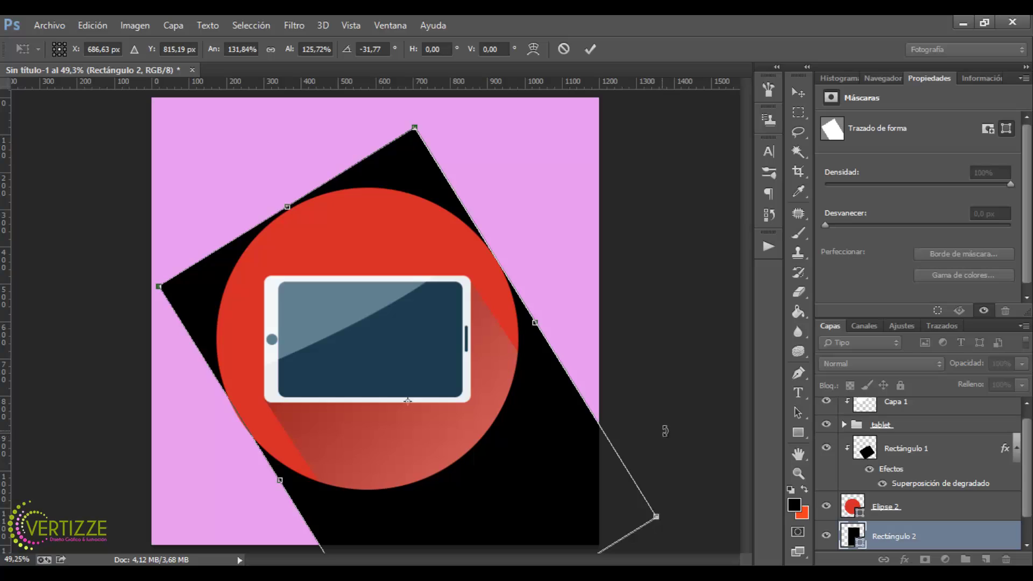
pyautogui.press('Return')
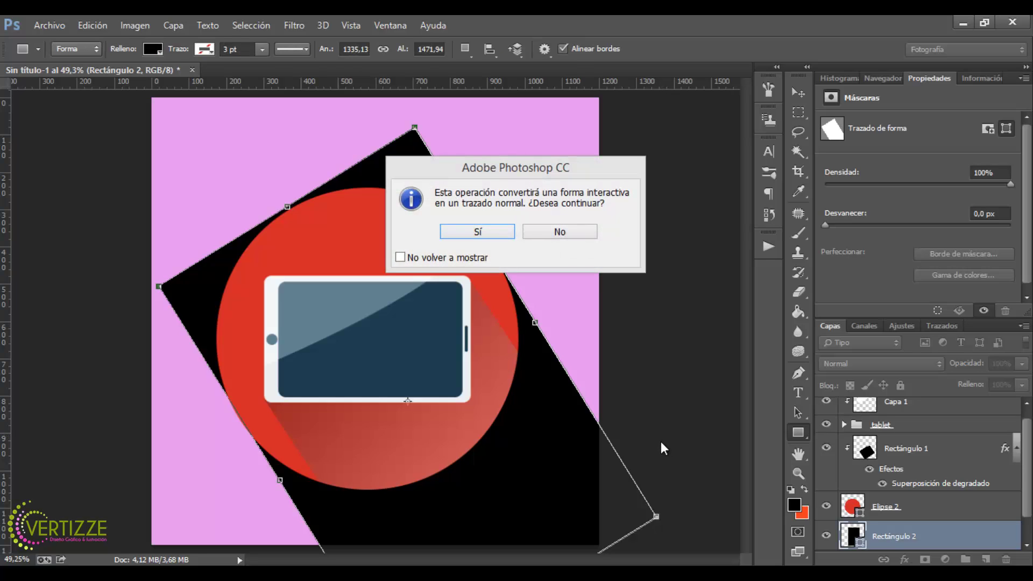
pyautogui.click(508, 231)
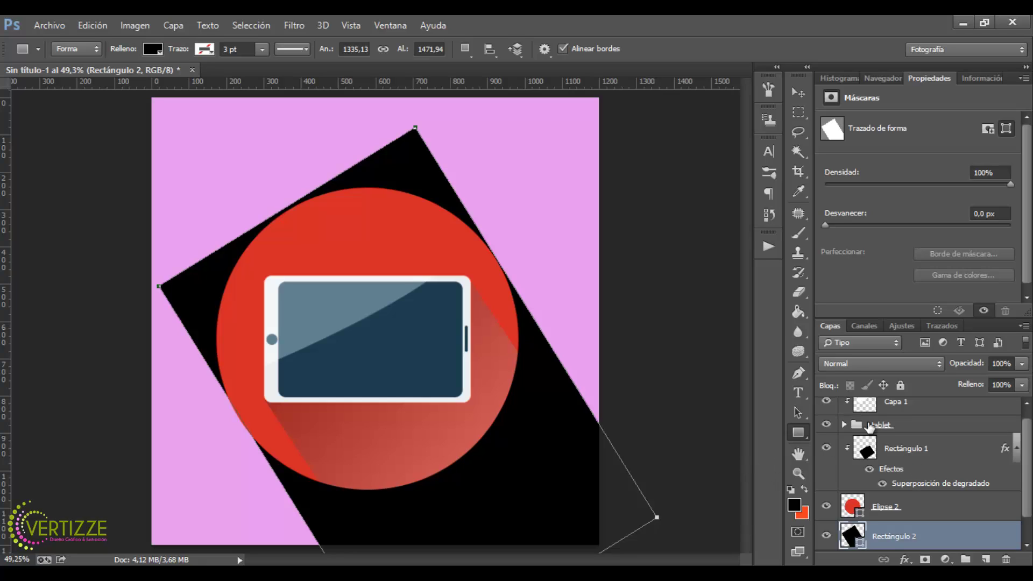
# Rasterize the black rectangle and erase its parts protruding above and beside the circle, leaving only the diagonal shadow.
pyautogui.click(799, 292)
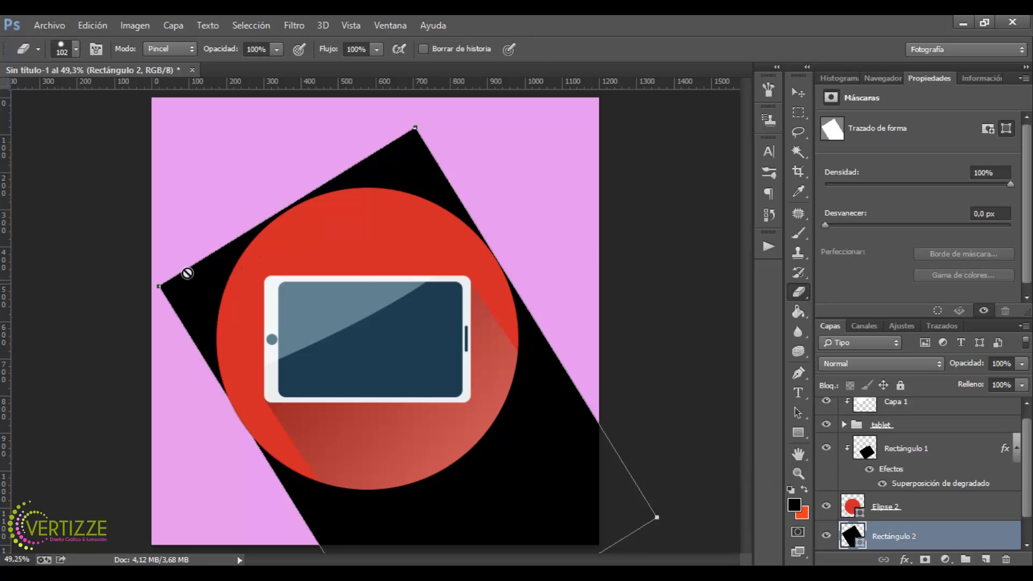
pyautogui.click(210, 278)
pyautogui.press('Return')
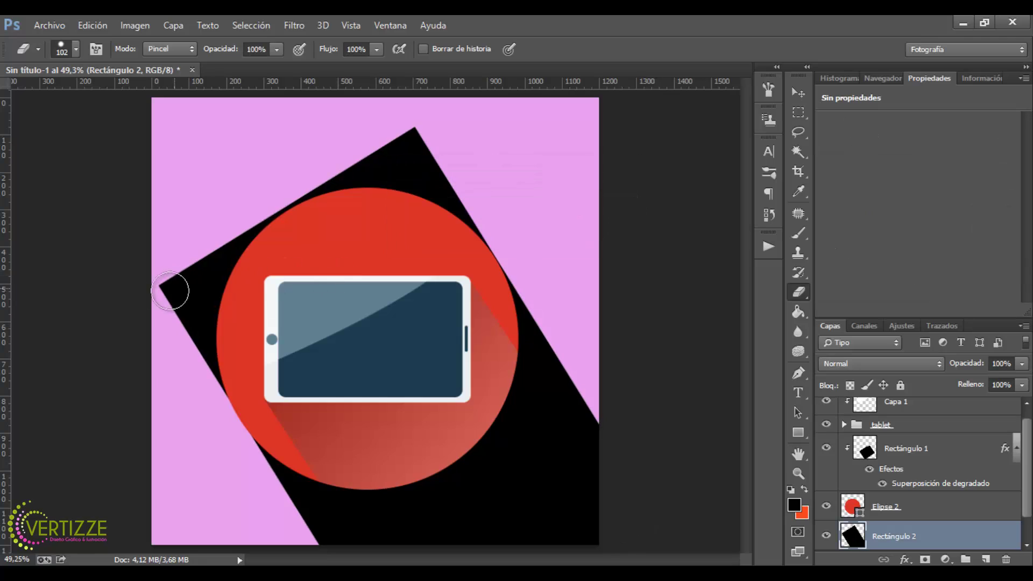
pyautogui.moveTo(173, 288)
pyautogui.mouseDown()
pyautogui.moveTo(180, 339)
pyautogui.moveTo(215, 339)
pyautogui.moveTo(217, 390)
pyautogui.moveTo(209, 342)
pyautogui.moveTo(229, 270)
pyautogui.moveTo(395, 159)
pyautogui.moveTo(427, 144)
pyautogui.moveTo(371, 196)
pyautogui.moveTo(440, 200)
pyautogui.moveTo(425, 219)
pyautogui.moveTo(470, 218)
pyautogui.moveTo(465, 230)
pyautogui.moveTo(486, 247)
pyautogui.mouseUp()
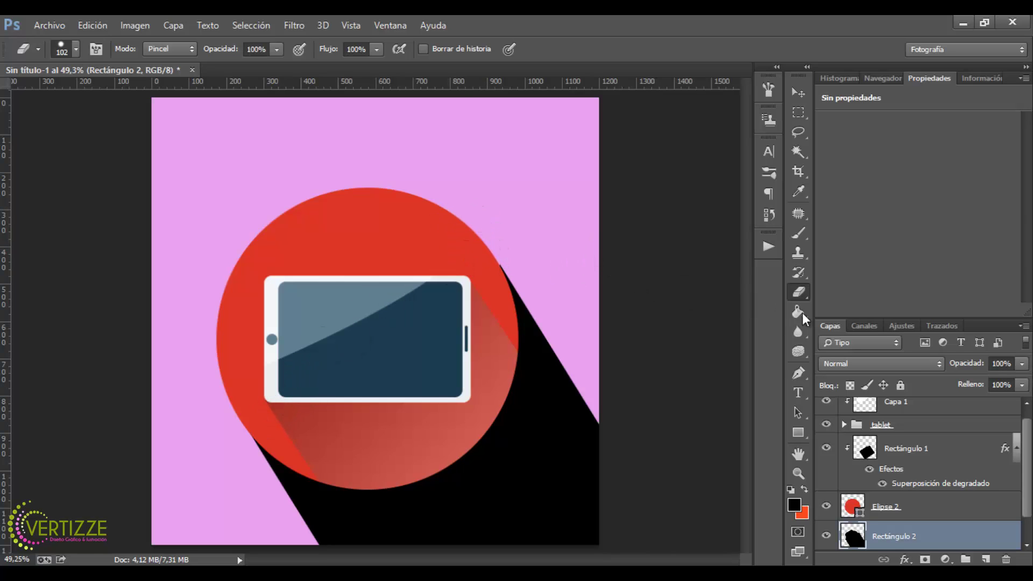
pyautogui.click(801, 95)
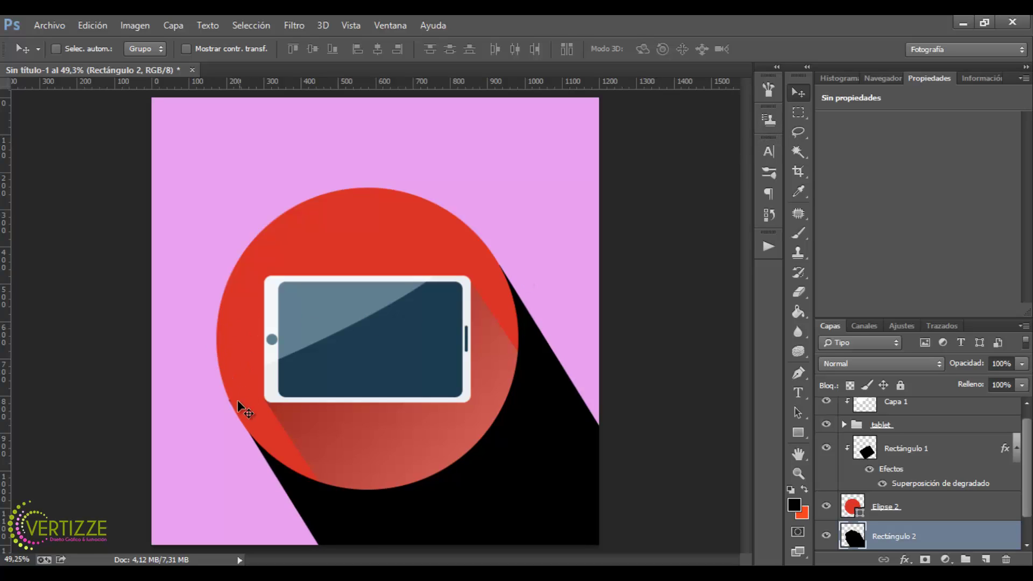
pyautogui.click(798, 291)
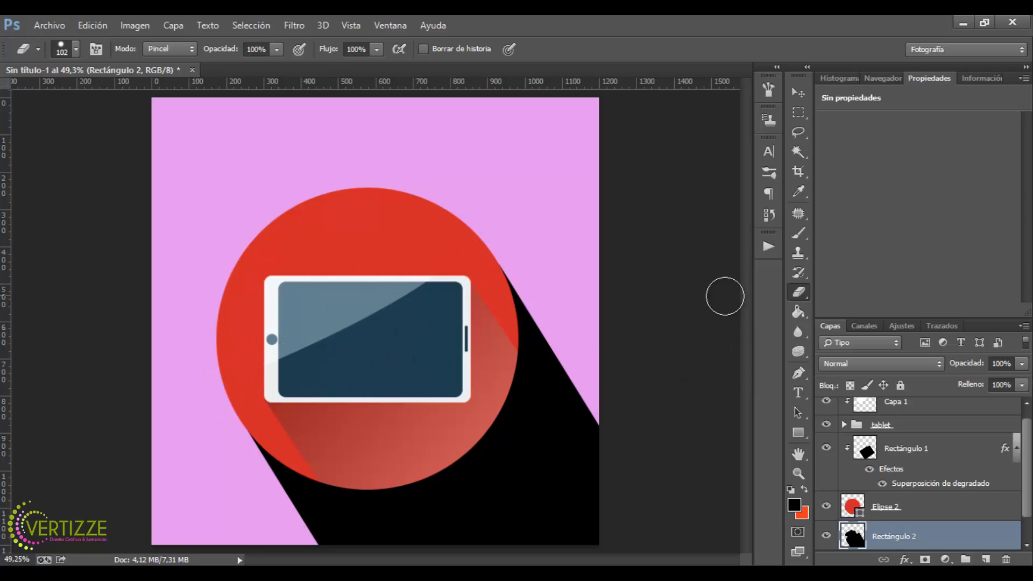
pyautogui.scroll(1, 1028, 483)
pyautogui.scroll(-1, 1025, 484)
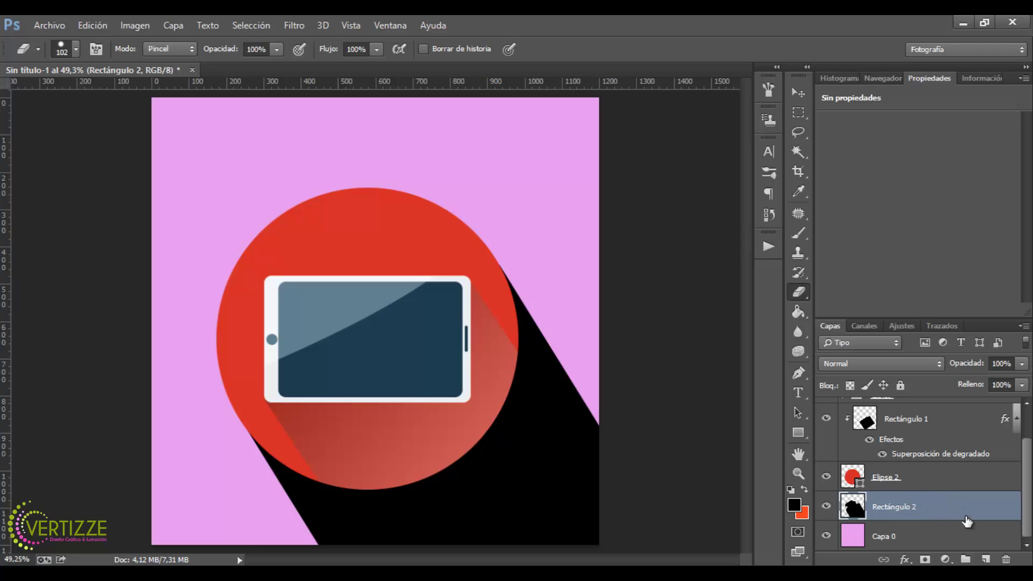
pyautogui.rightClick(964, 535)
pyautogui.click(744, 37)
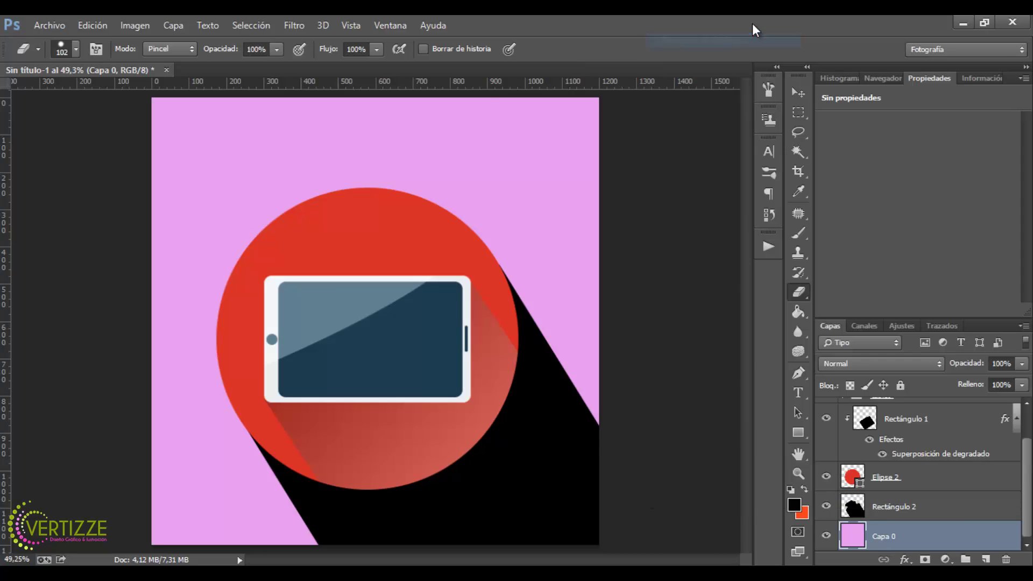
pyautogui.click(599, 288)
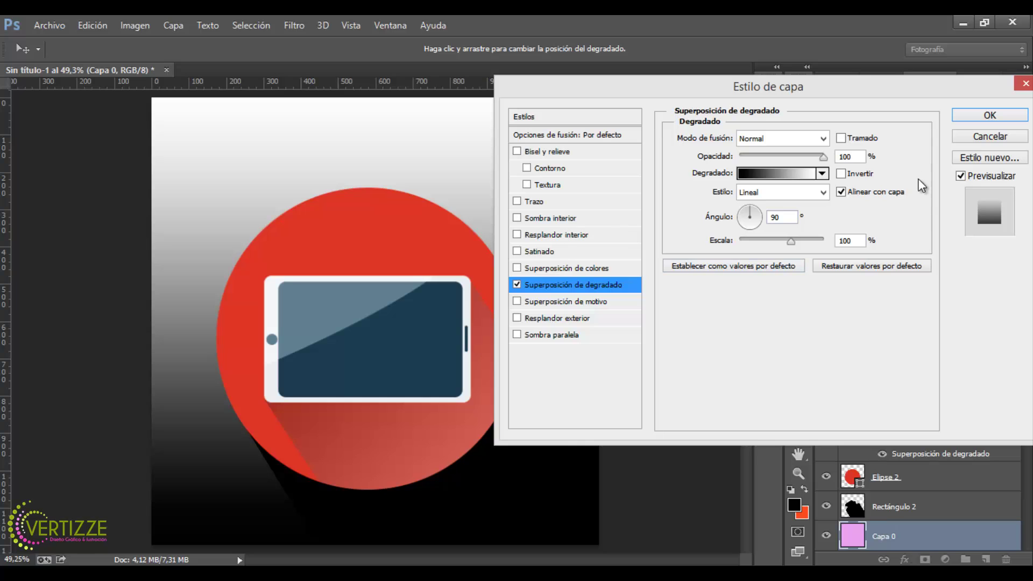
pyautogui.click(984, 137)
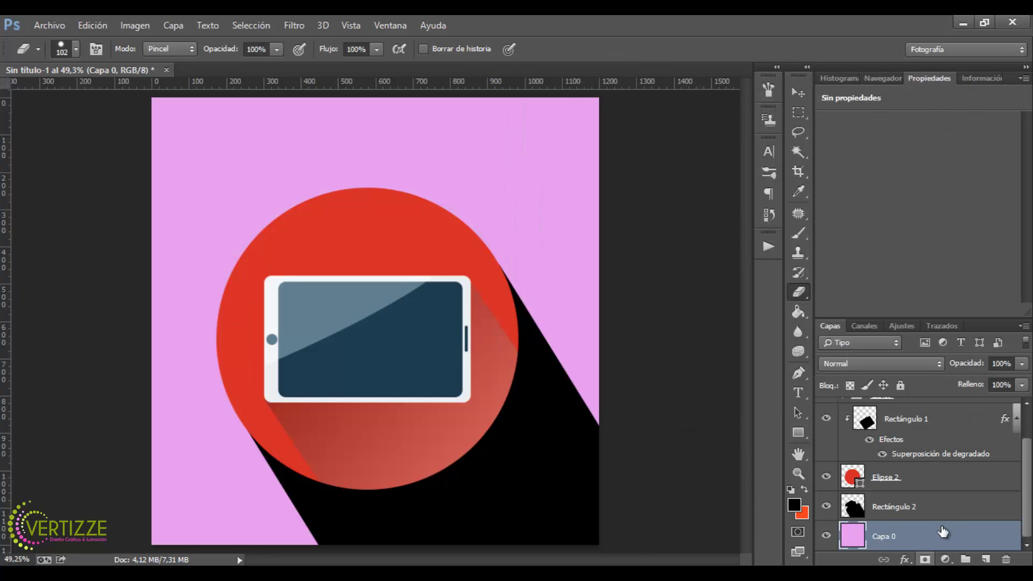
# Add a linear gradient overlay to the circle's shadow layer, Rectángulo 2, with its angle set to -55°.
pyautogui.click(950, 506)
pyautogui.rightClick(942, 506)
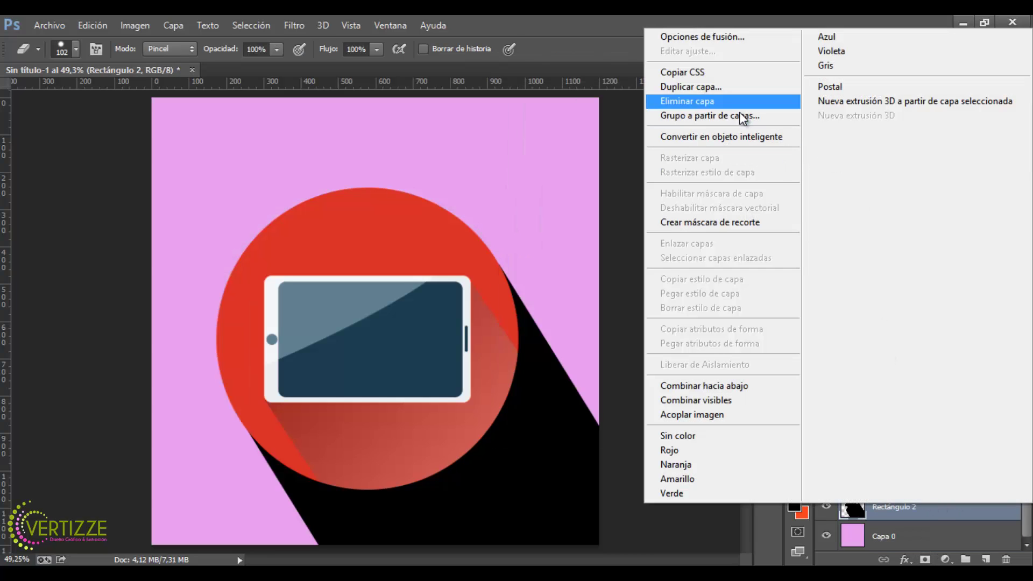
pyautogui.click(754, 38)
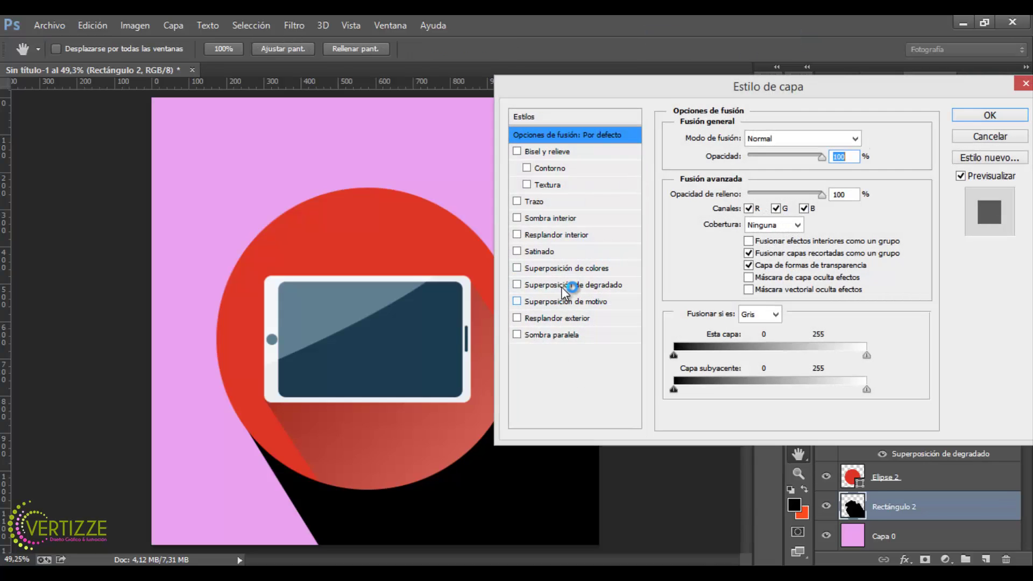
pyautogui.click(563, 288)
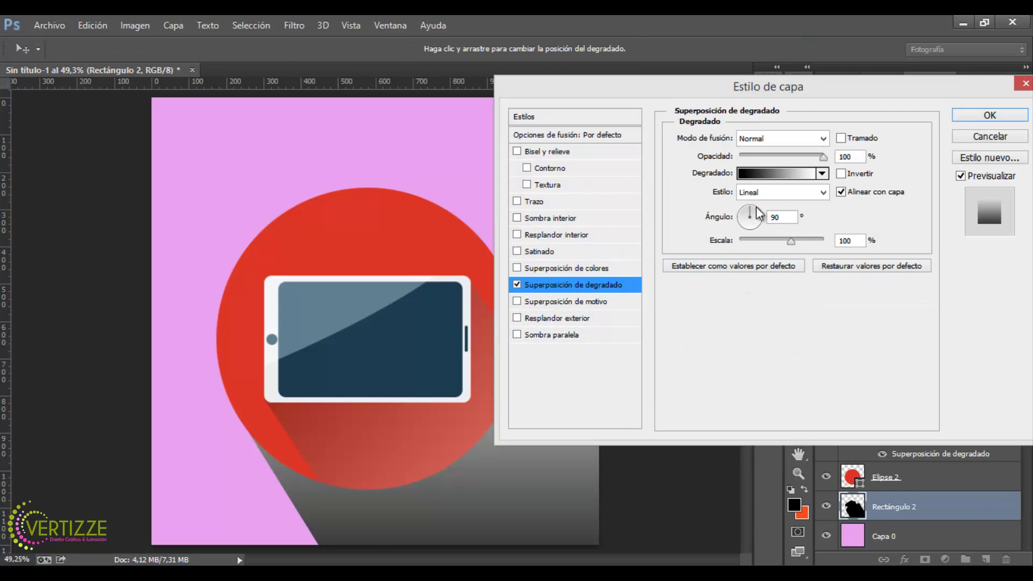
pyautogui.moveTo(761, 234); pyautogui.dragTo(751, 241)
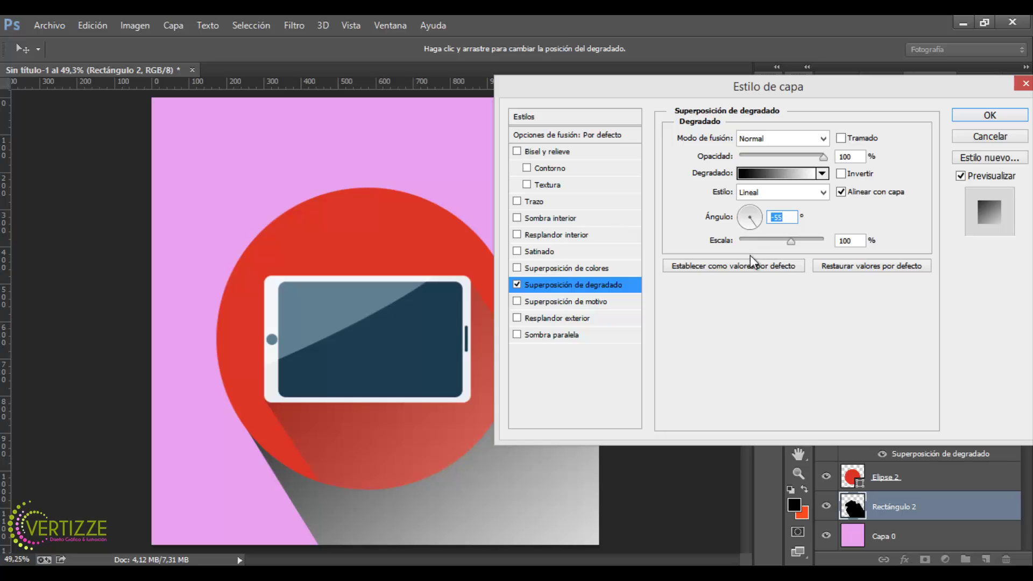
pyautogui.moveTo(705, 84); pyautogui.dragTo(690, 32)
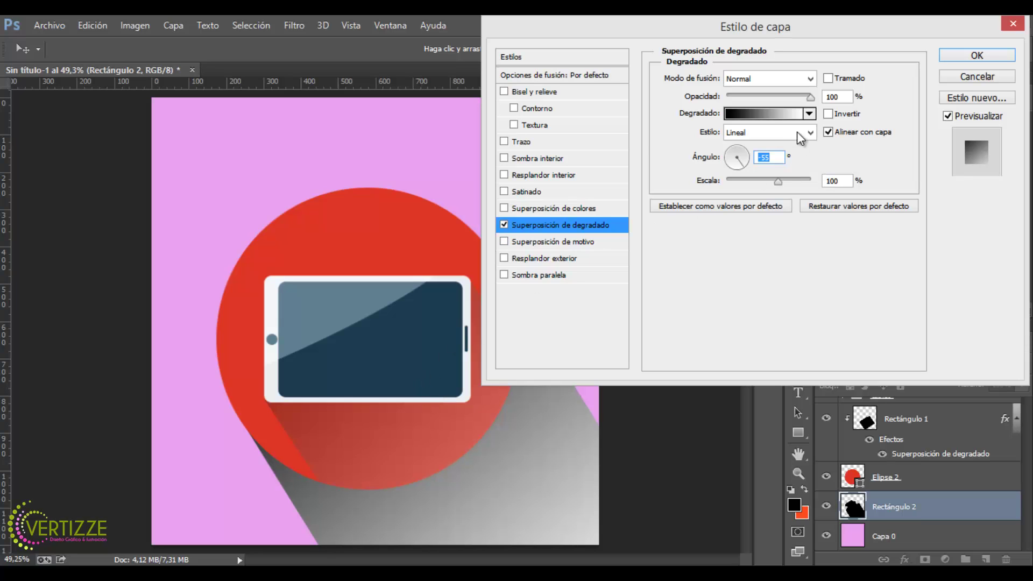
# Recolor the overlay gradient's white stop with the pale purple sampled from the background.
pyautogui.click(773, 114)
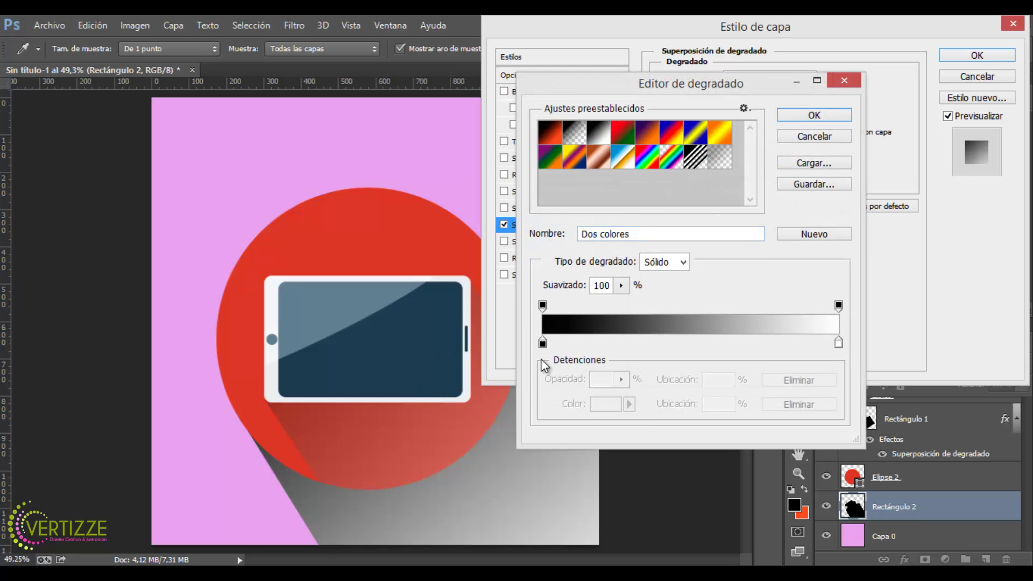
pyautogui.click(838, 344)
pyautogui.click(451, 171)
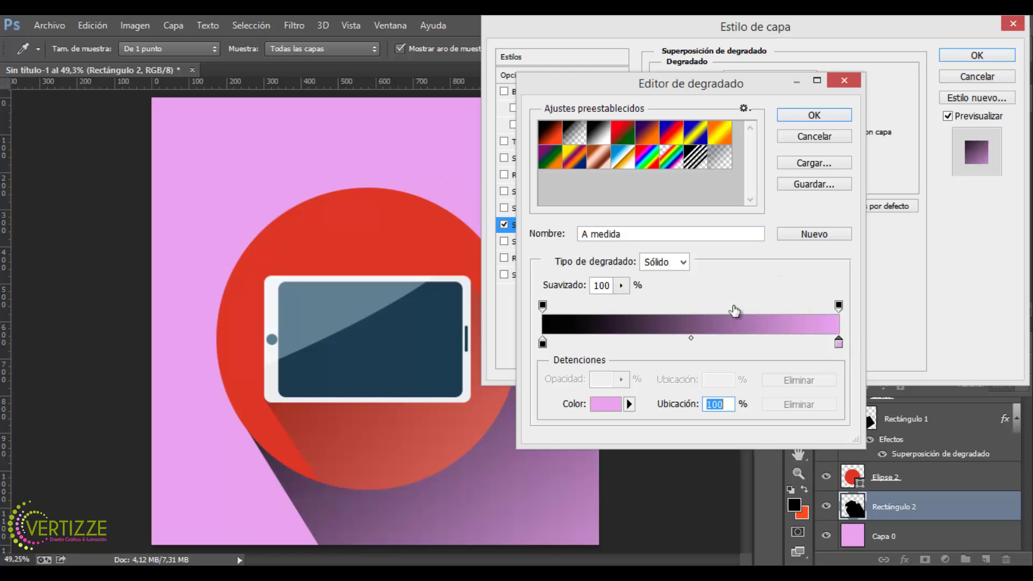
pyautogui.click(814, 118)
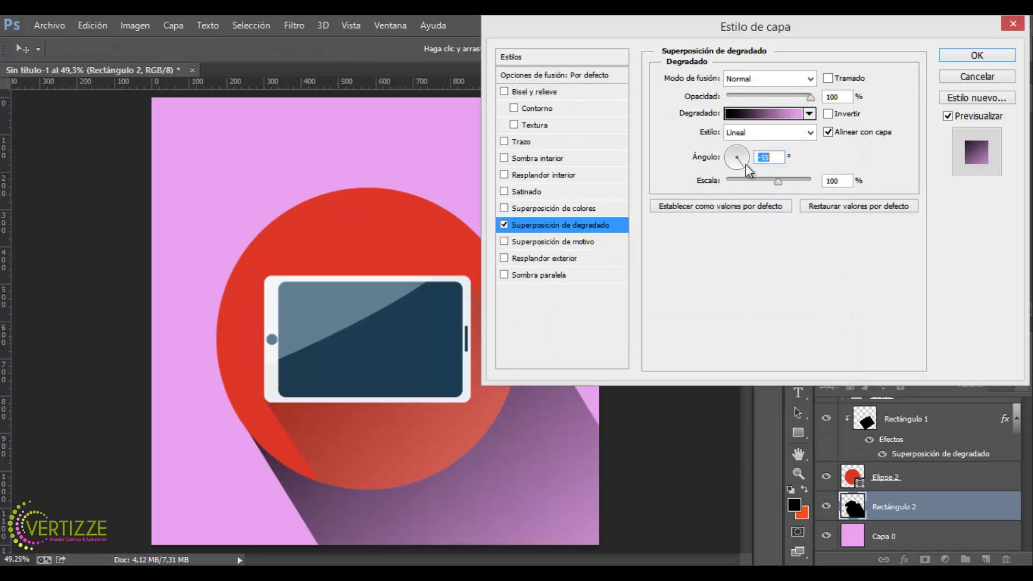
# Move the gradient's pale purple stop to 71%, apply the layer style, and lower the circle shadow layer's opacity to 25%.
pyautogui.click(809, 114)
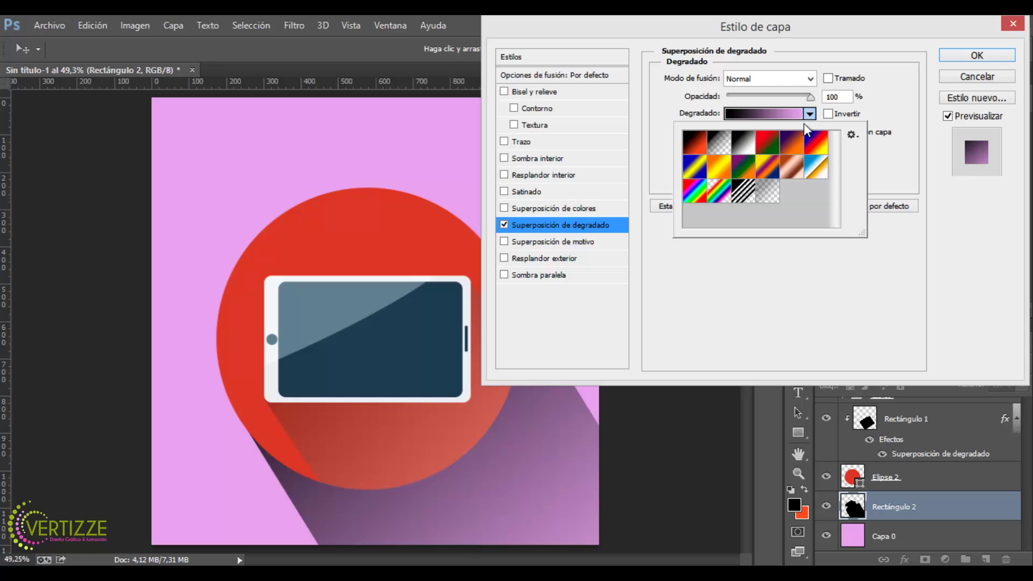
pyautogui.click(768, 115)
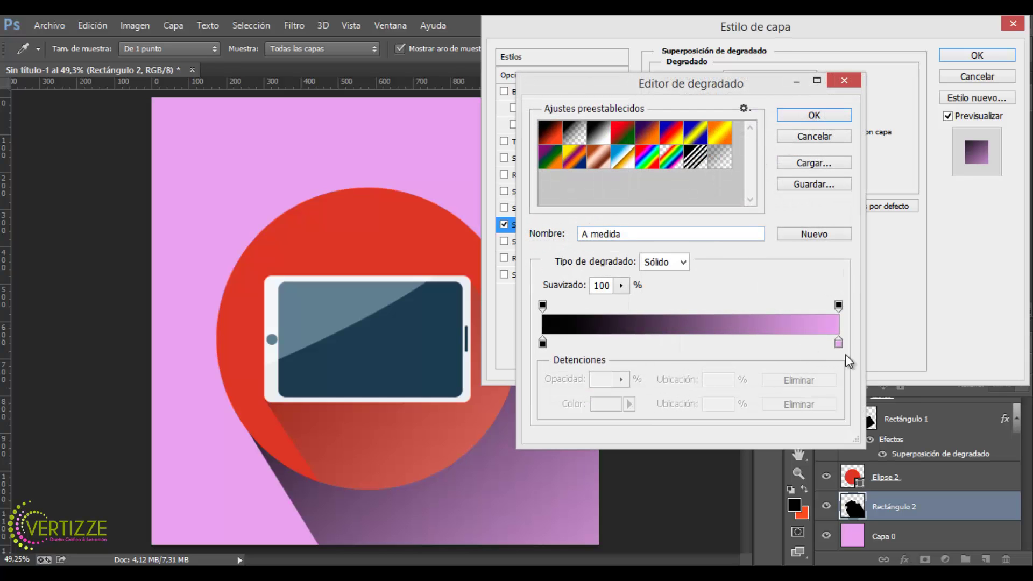
pyautogui.moveTo(838, 343); pyautogui.dragTo(707, 345)
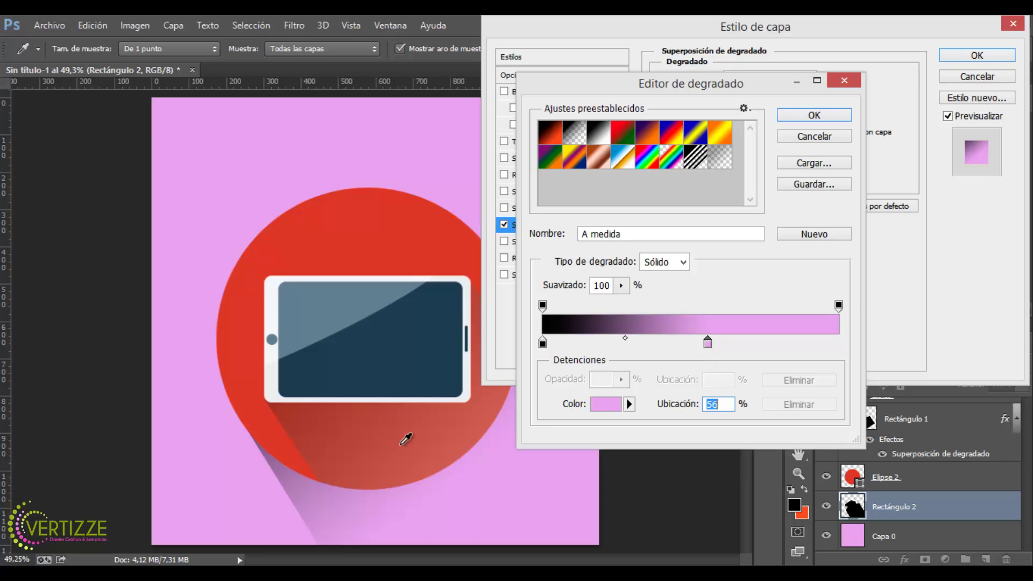
pyautogui.moveTo(709, 353); pyautogui.dragTo(753, 347)
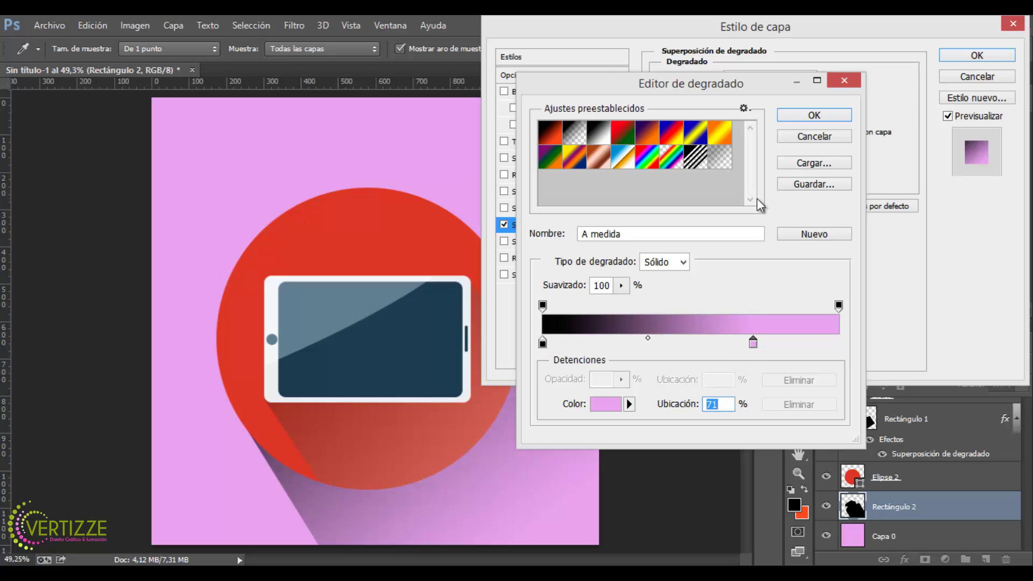
pyautogui.click(811, 114)
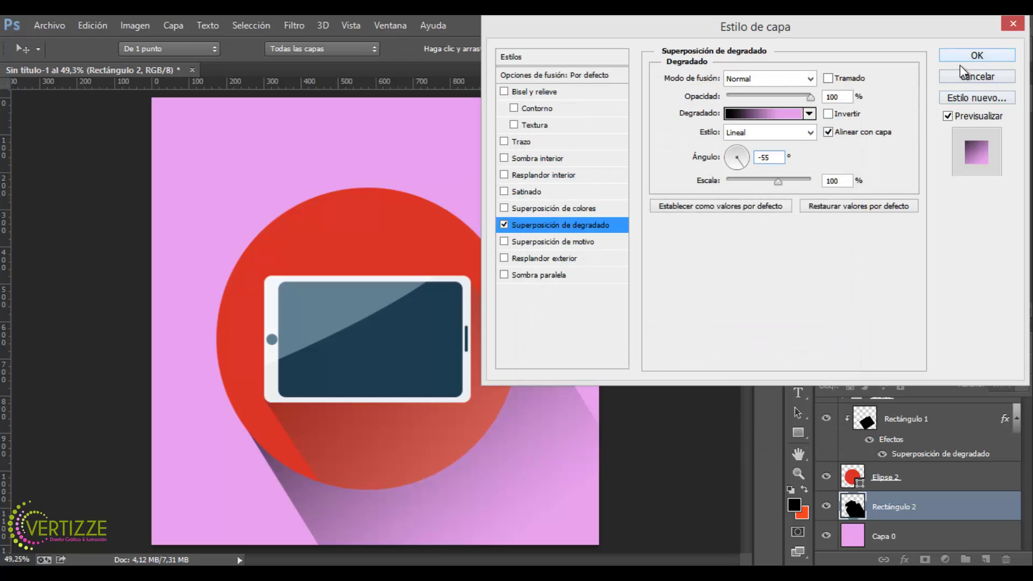
pyautogui.click(963, 58)
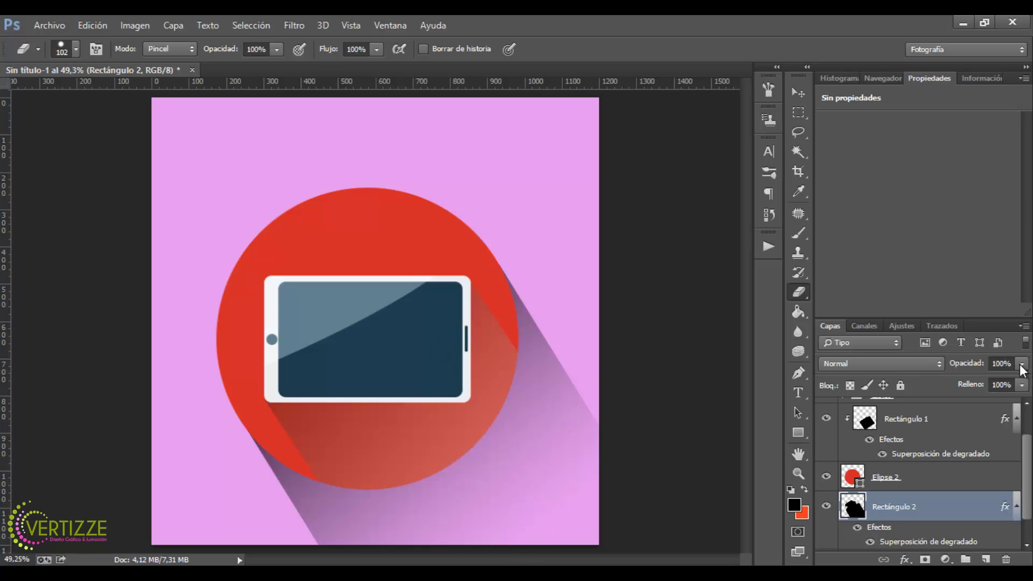
pyautogui.moveTo(1022, 369); pyautogui.dragTo(966, 402)
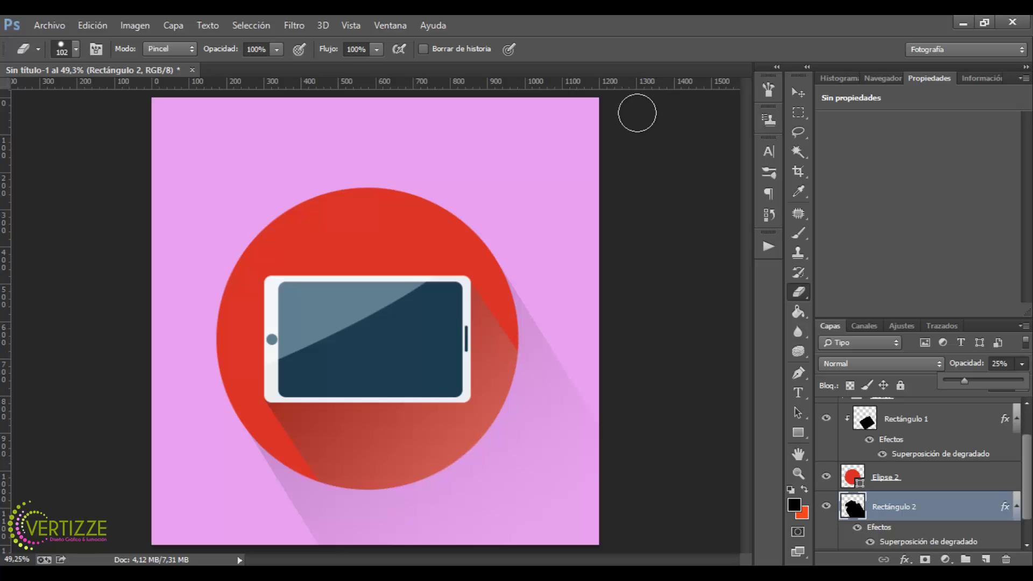
pyautogui.press('Return')
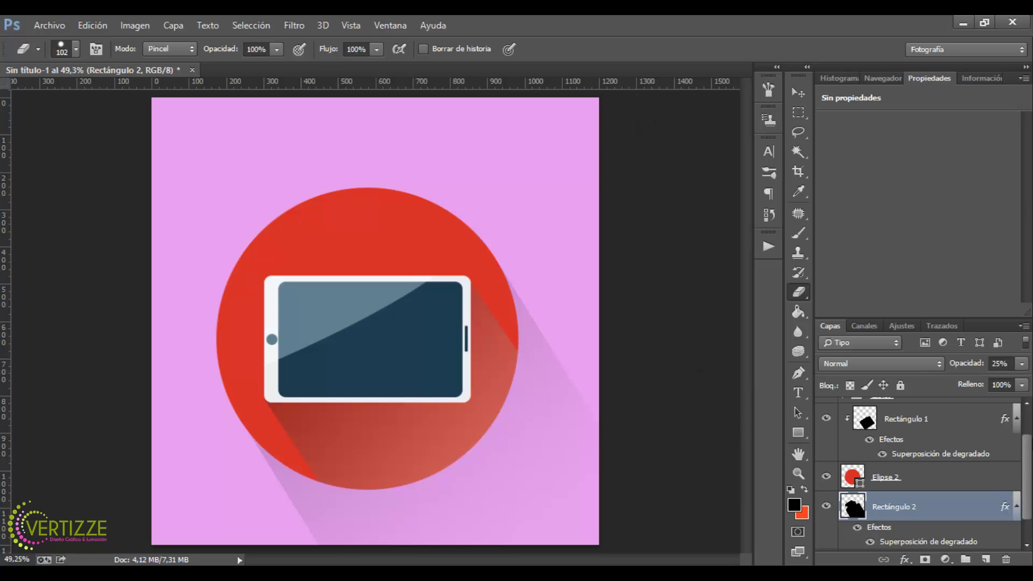
# Move the gloss highlight on layer Capa 1 diagonally down so it covers more of the tablet's screen.
pyautogui.scroll(3, 1030, 468)
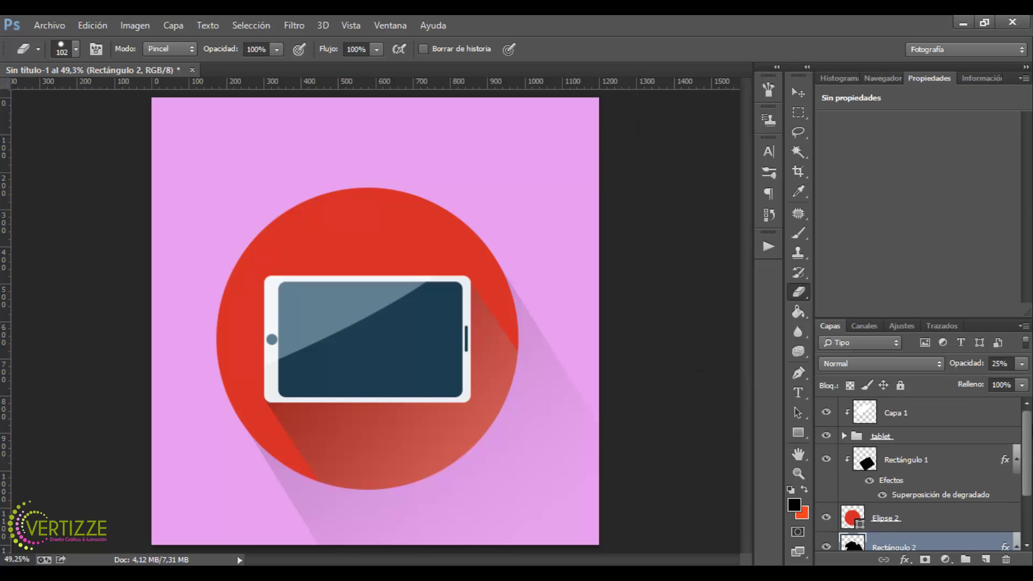
pyautogui.click(909, 419)
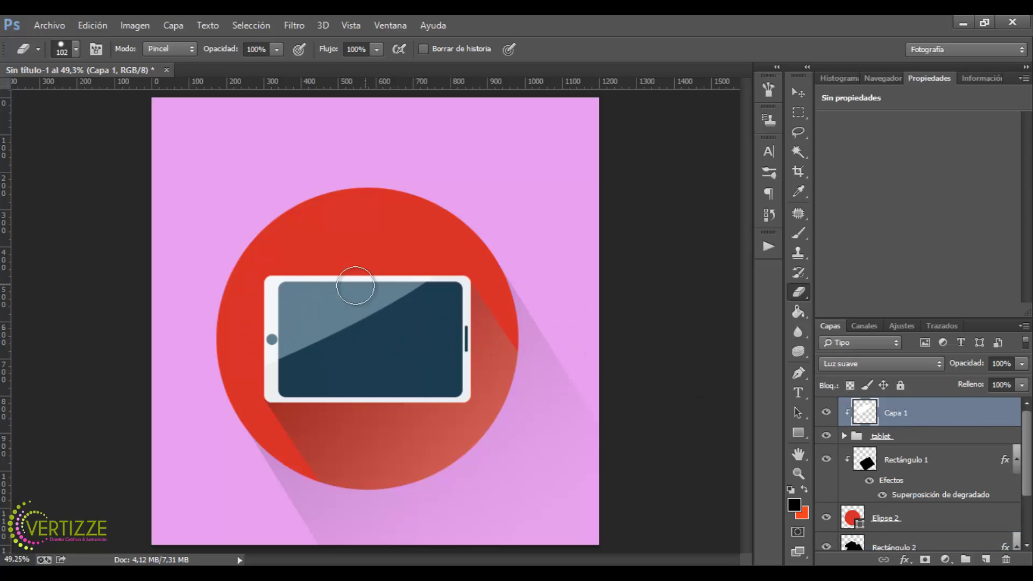
pyautogui.click(796, 96)
pyautogui.moveTo(378, 330); pyautogui.dragTo(393, 353)
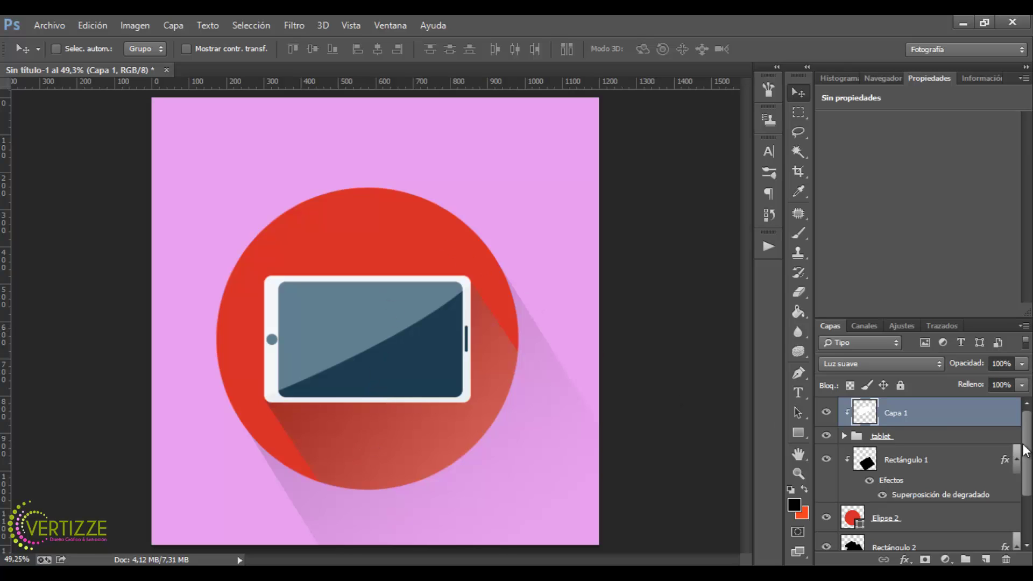
pyautogui.scroll(-3, 1022, 460)
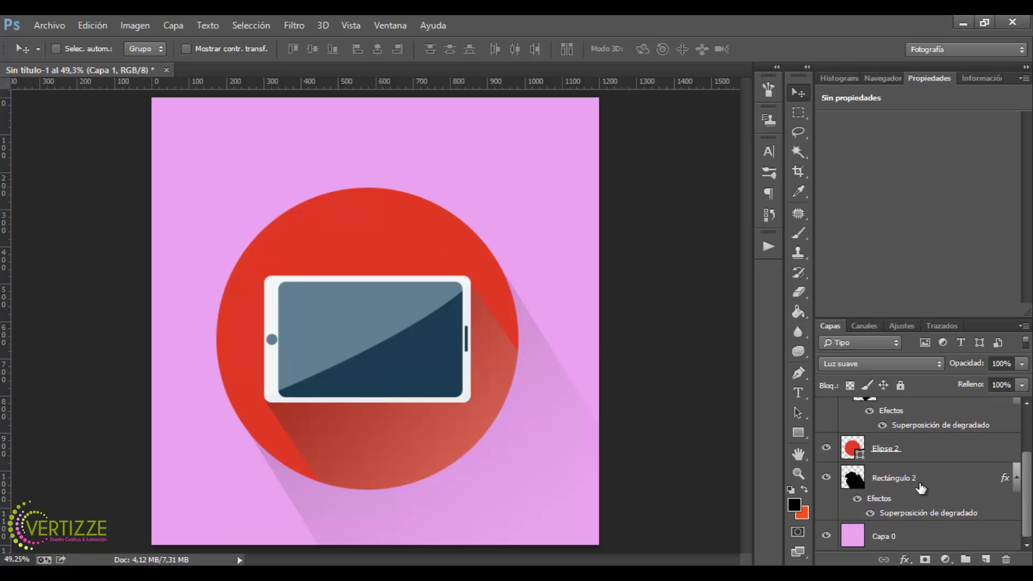
# Try to outline the circle's upper-left part with the Pen tool on the Elipse 2 layer and convert the path into a selection.
pyautogui.click(896, 450)
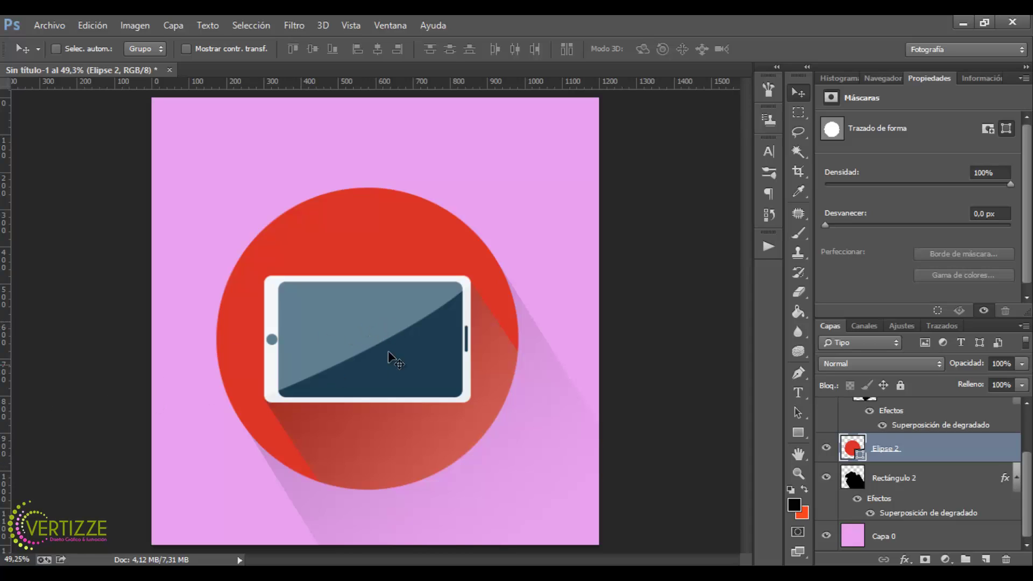
pyautogui.click(799, 372)
pyautogui.click(191, 430)
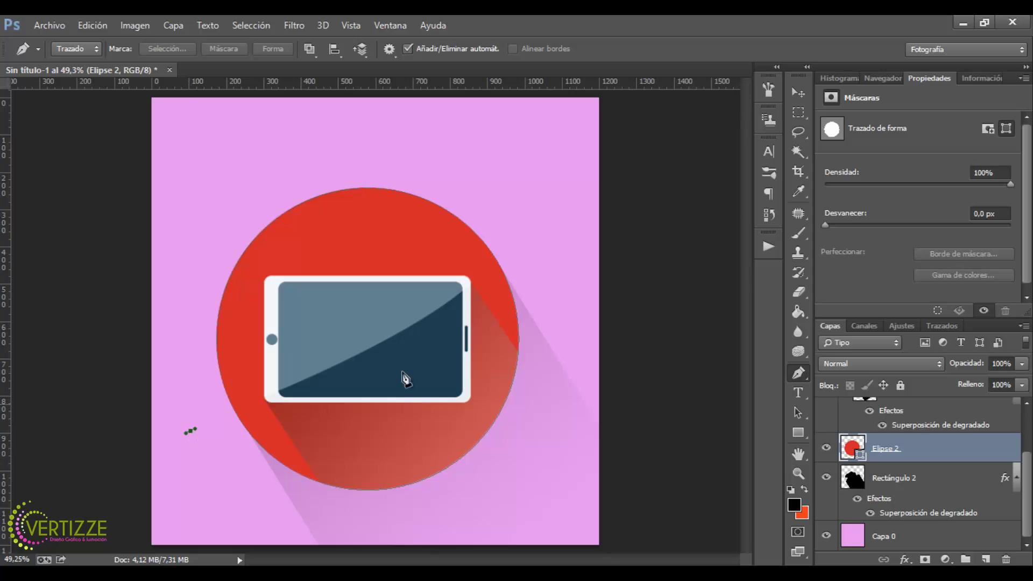
pyautogui.moveTo(543, 214); pyautogui.dragTo(591, 118)
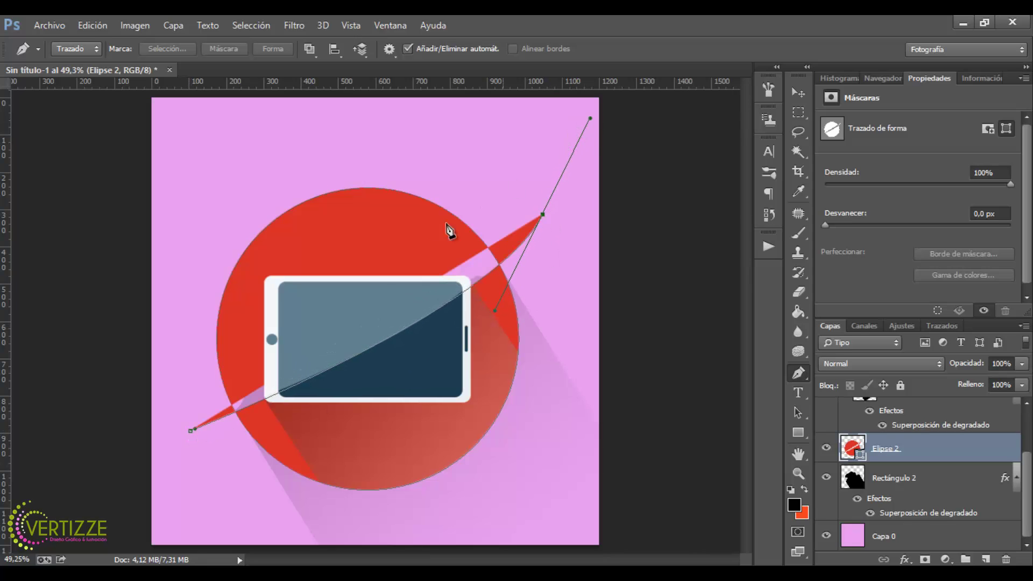
pyautogui.click(468, 157)
pyautogui.click(298, 146)
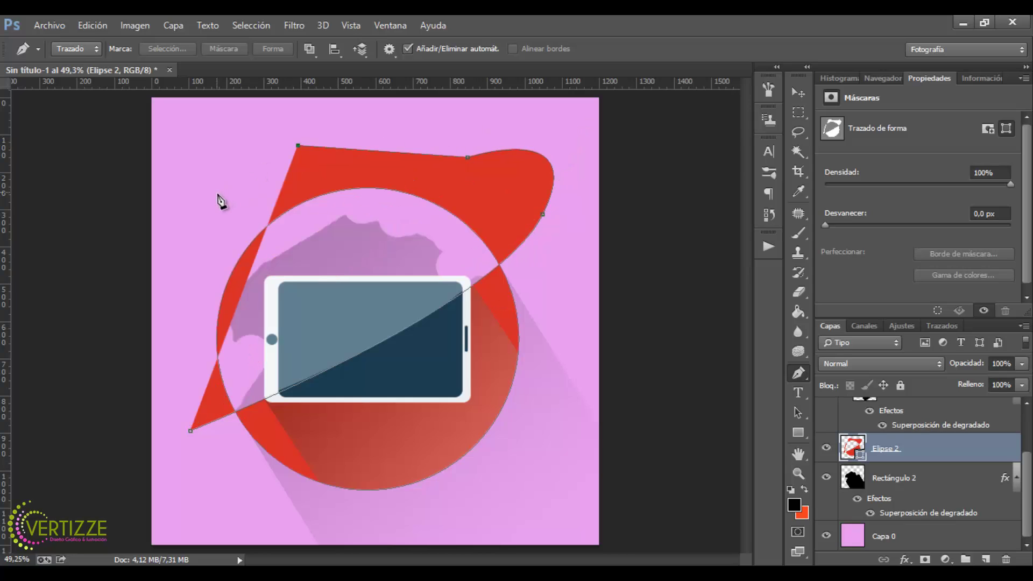
pyautogui.click(198, 212)
pyautogui.click(191, 430)
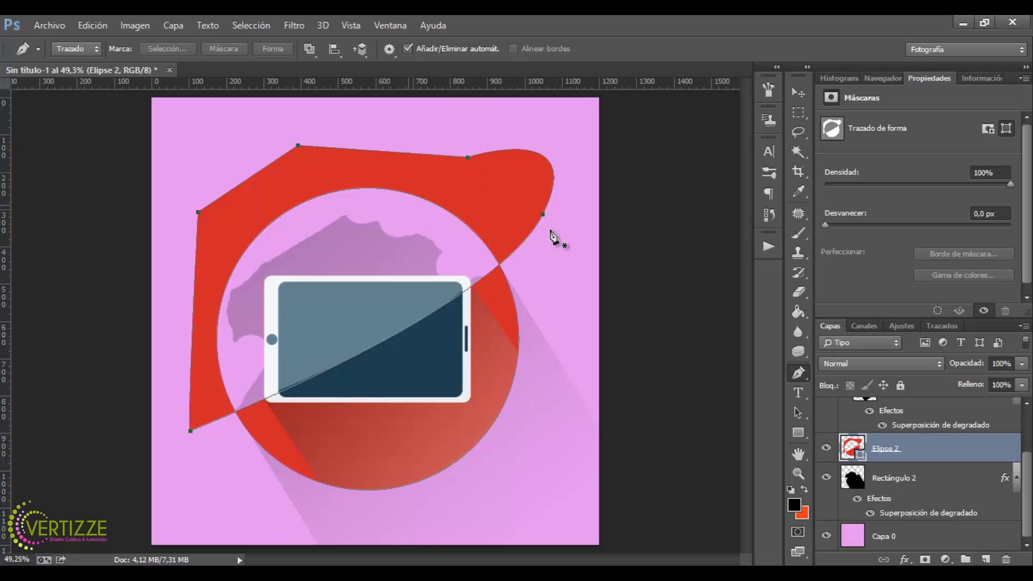
pyautogui.rightClick(507, 221)
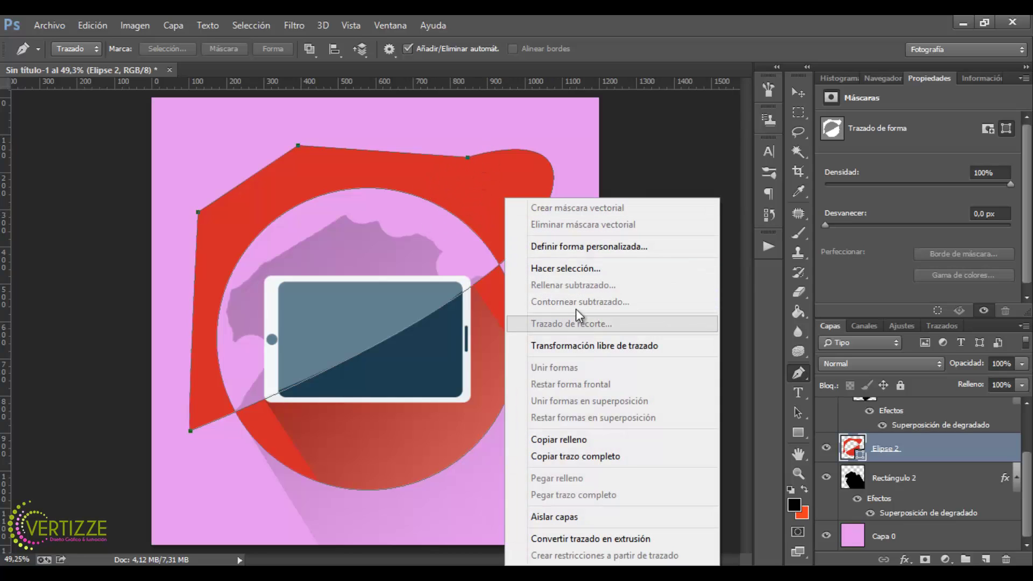
pyautogui.click(592, 268)
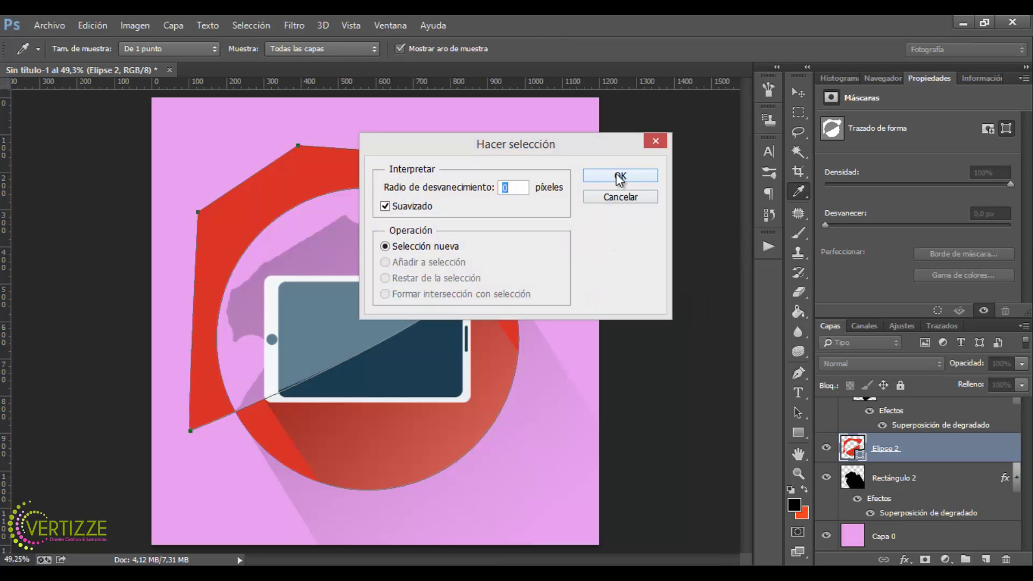
pyautogui.click(605, 177)
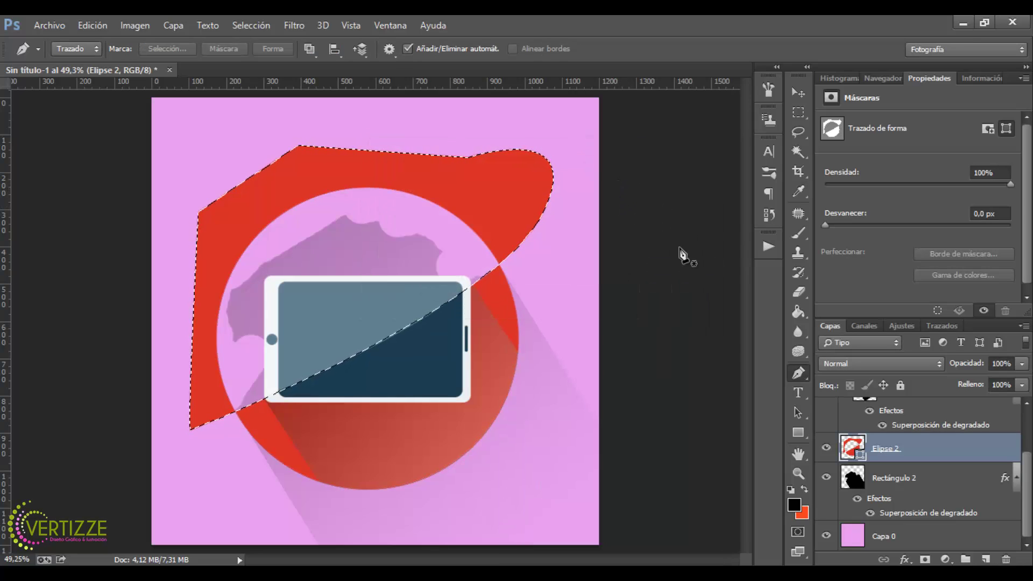
# Undo the selection and the pen path drawn on the Elipse 2 shape, back to the Capa 1 layer being active.
pyautogui.hotkey('ctrl', 'alt', 'z')
pyautogui.hotkey('ctrl', 'alt', 'z')
pyautogui.hotkey('ctrl', 'alt', 'z')
pyautogui.hotkey('ctrl', 'alt', 'z')
pyautogui.hotkey('ctrl', 'alt', 'z')
pyautogui.hotkey('ctrl', 'alt', 'z')
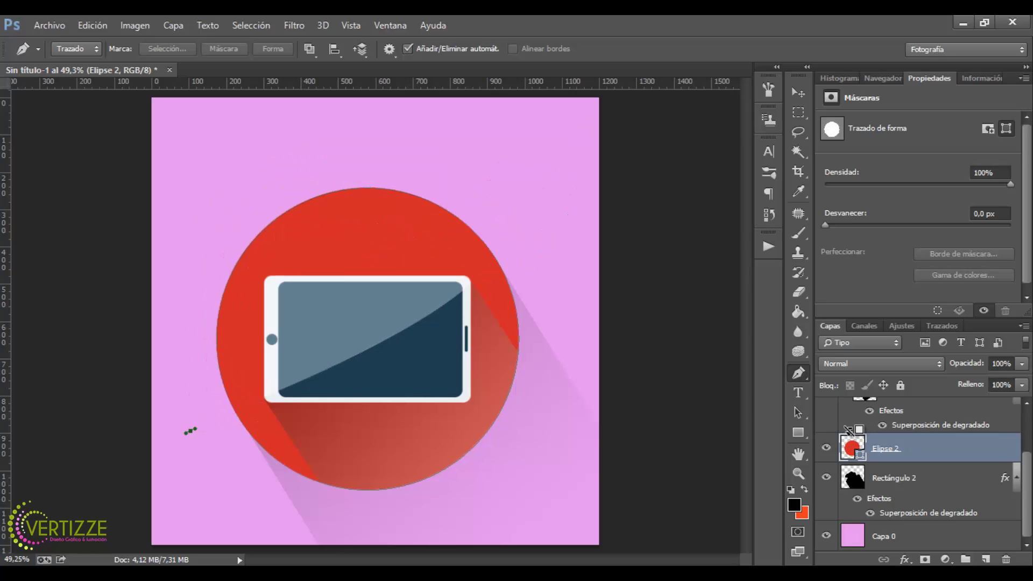
pyautogui.hotkey('ctrl', 'alt', 'z')
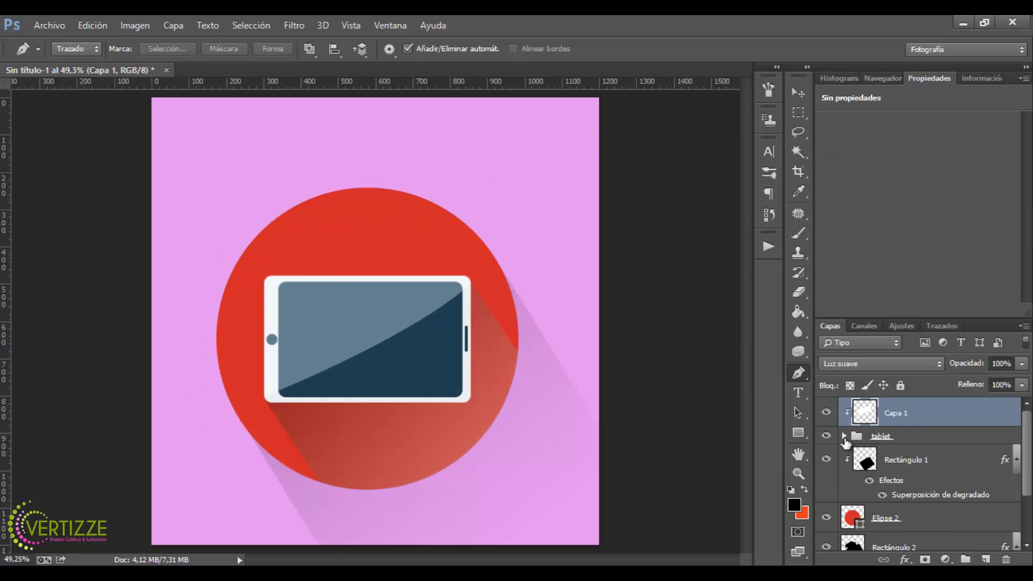
# Add a new empty layer directly above Elipse 2, clipped to the red circle.
pyautogui.click(939, 521)
pyautogui.click(986, 560)
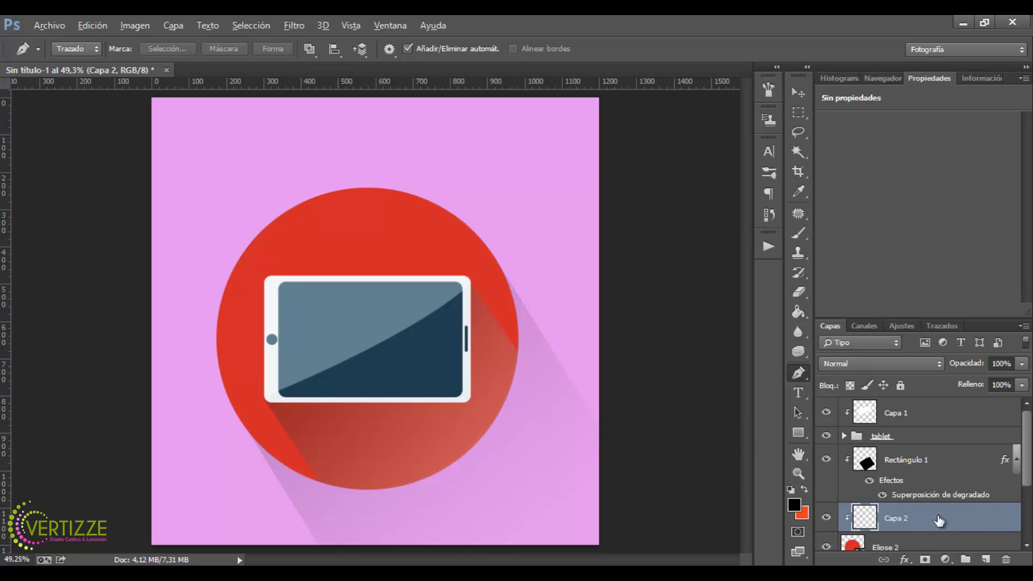
pyautogui.press('alt')
pyautogui.scroll(-4, 915, 463)
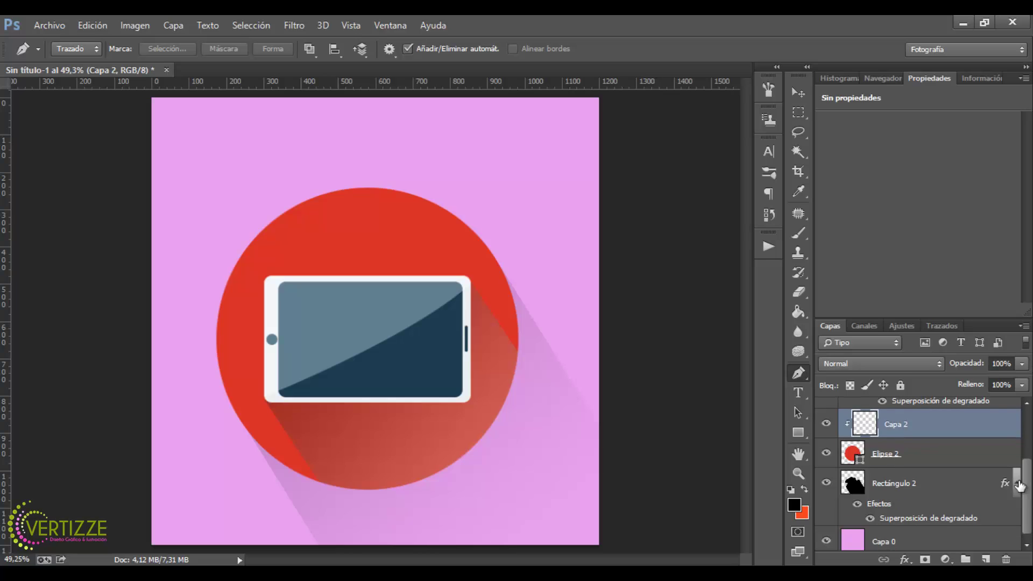
pyautogui.scroll(2, 1029, 489)
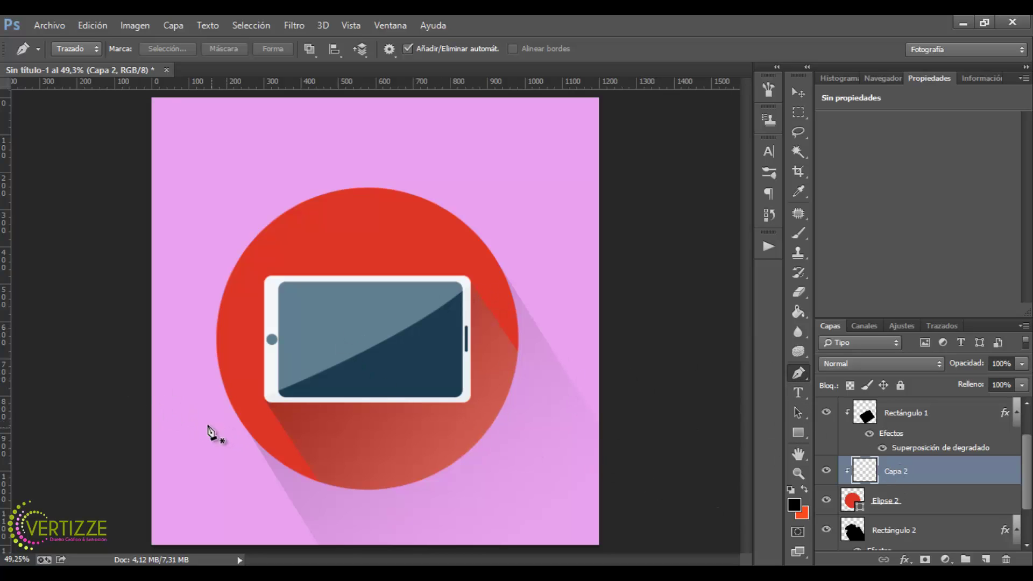
# Draw a closed Pen path around the circle's upper-left part, curving along the tablet's gloss edge, and make it a new selection with 0 px feather.
pyautogui.click(205, 419)
pyautogui.moveTo(510, 284); pyautogui.dragTo(551, 82)
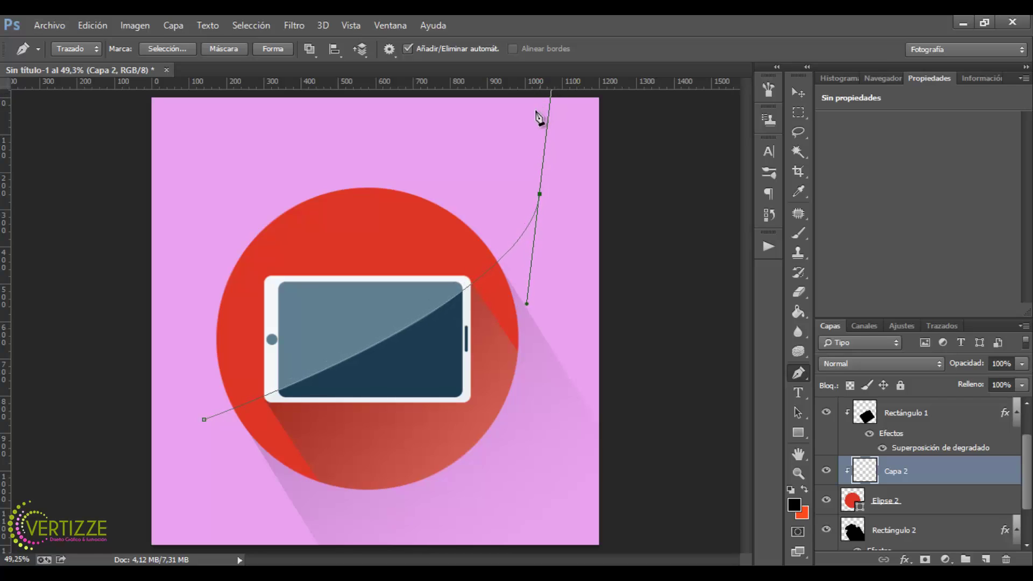
pyautogui.click(454, 140)
pyautogui.click(237, 162)
pyautogui.click(179, 282)
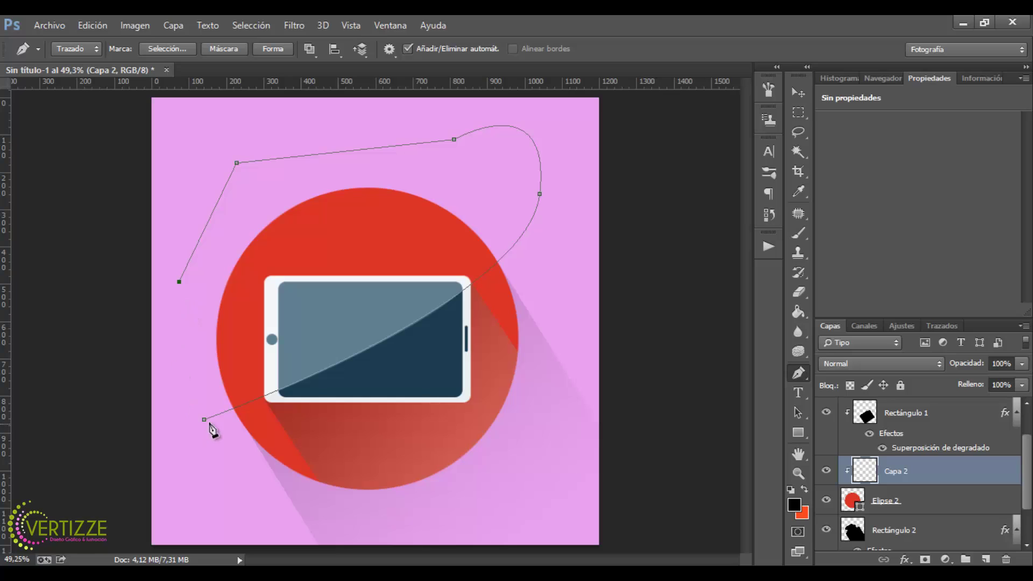
pyautogui.click(204, 420)
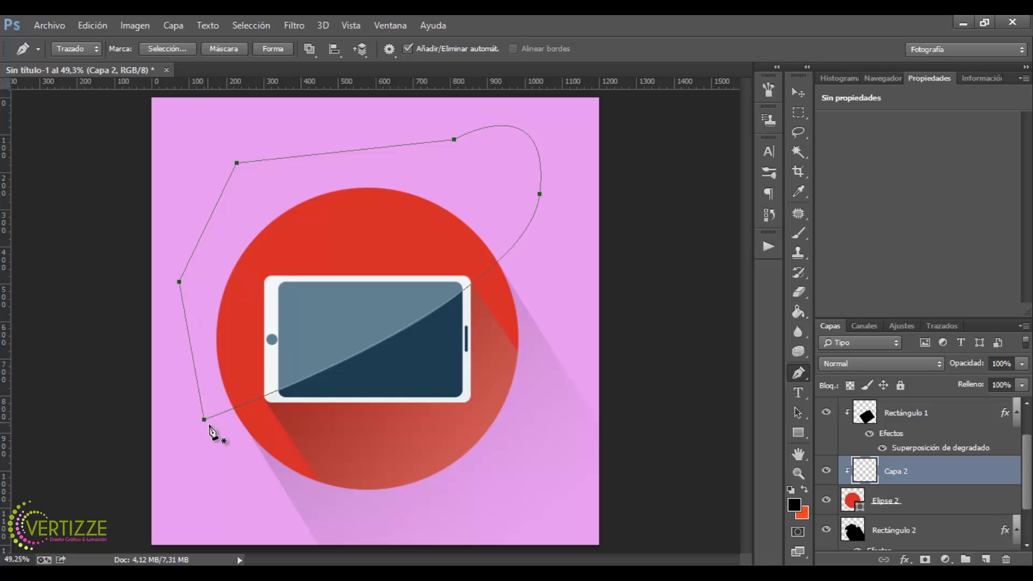
pyautogui.rightClick(331, 264)
pyautogui.click(457, 268)
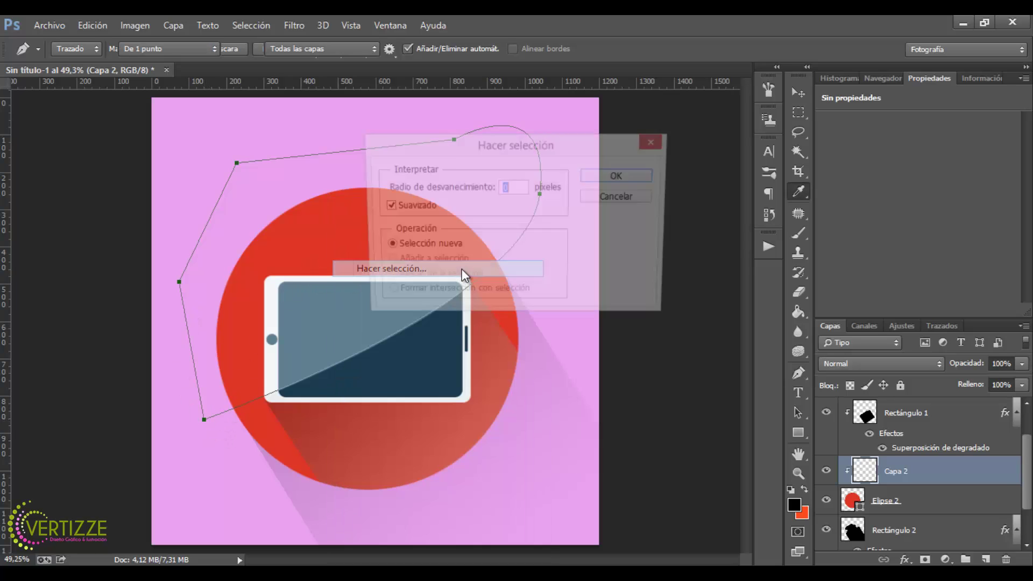
pyautogui.click(605, 176)
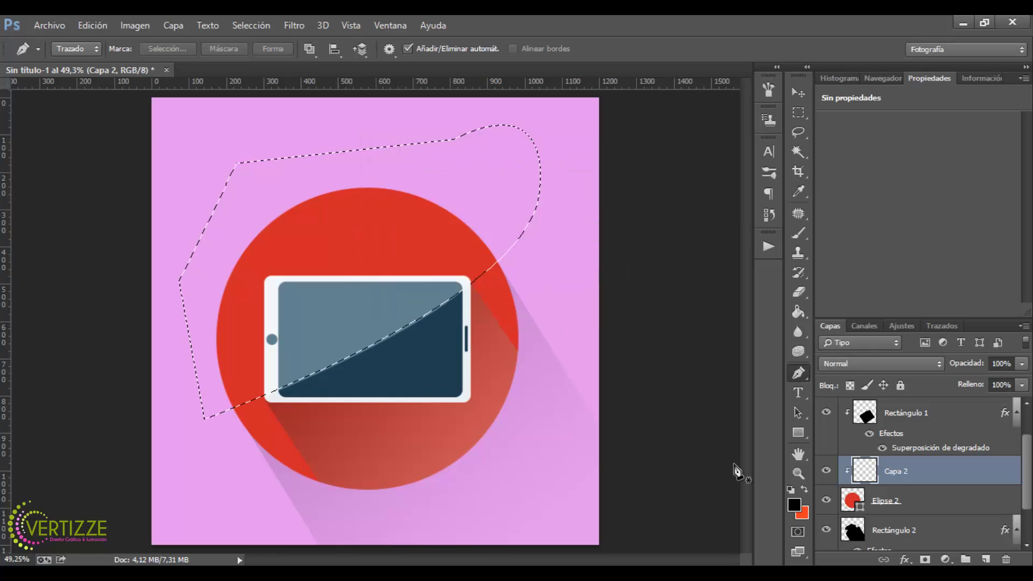
# Fill the selection with white on the new clipped layer using the Paint Bucket, and deselect.
pyautogui.click(792, 488)
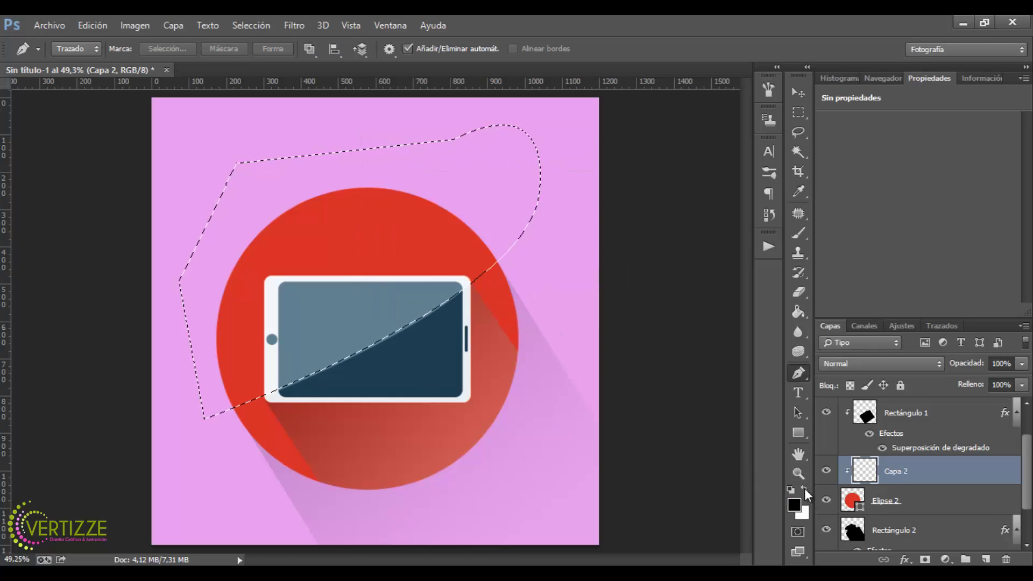
pyautogui.click(804, 490)
pyautogui.click(797, 314)
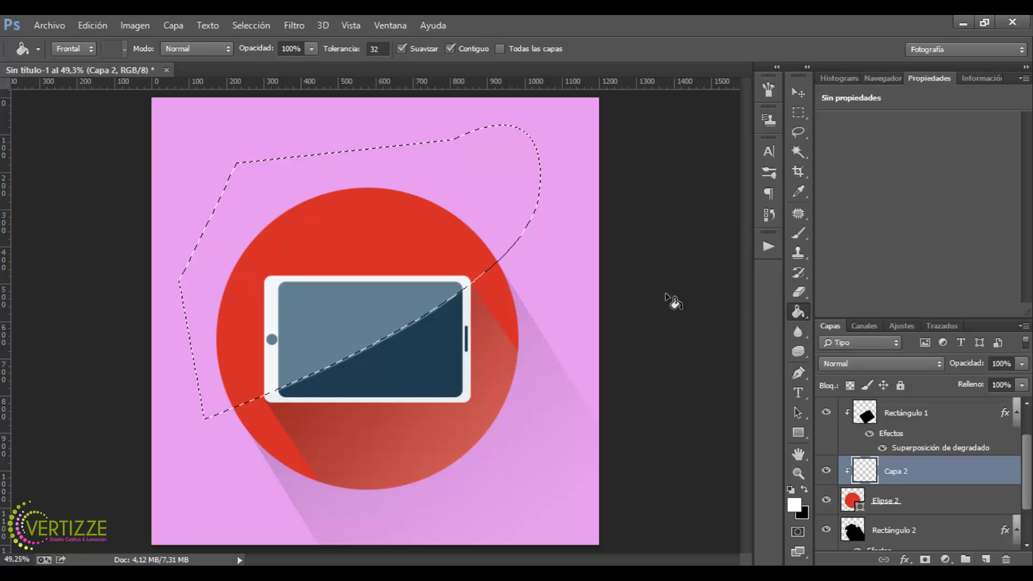
pyautogui.click(438, 240)
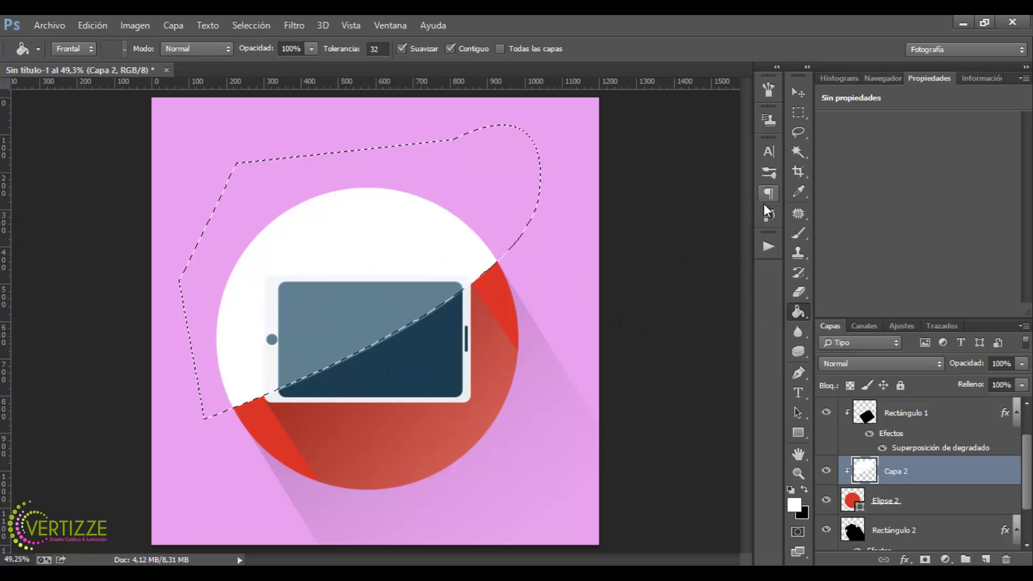
pyautogui.hotkey('ctrl', 'd')
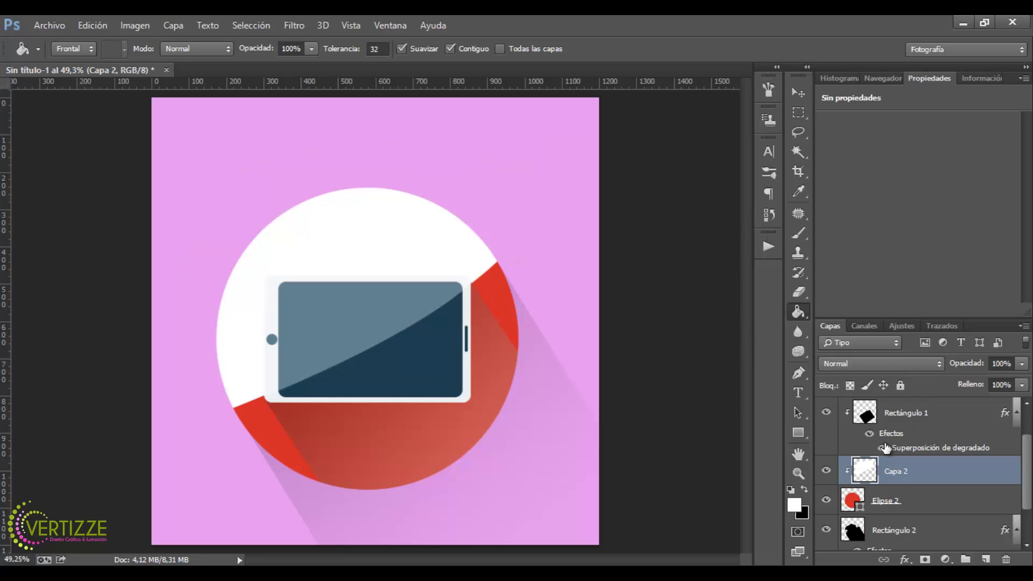
# Set the circle's white gloss layer to the Luz suave blend mode and lower its opacity to 29%.
pyautogui.click(896, 362)
pyautogui.click(861, 219)
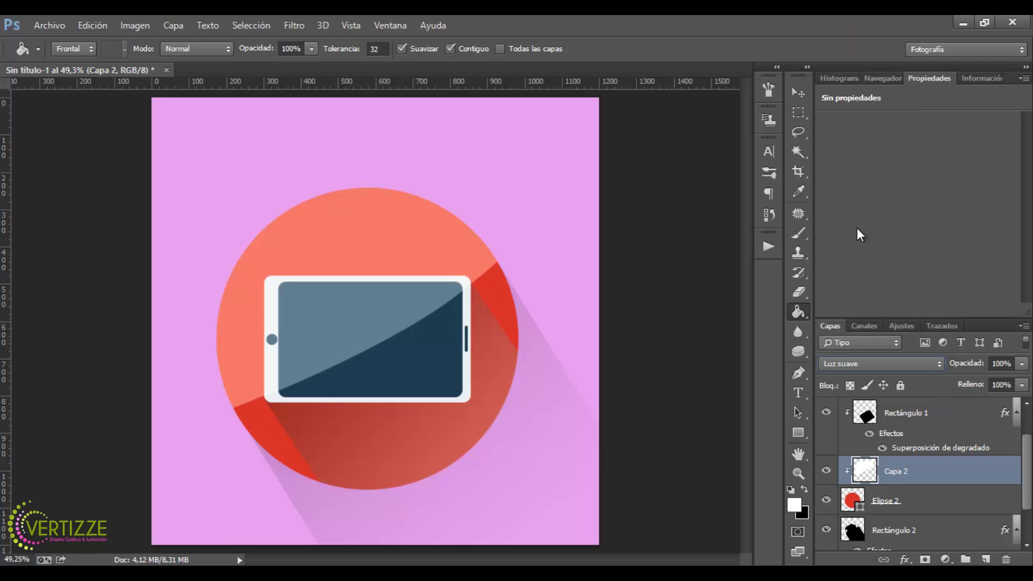
pyautogui.click(1022, 364)
pyautogui.moveTo(1022, 380); pyautogui.dragTo(974, 380)
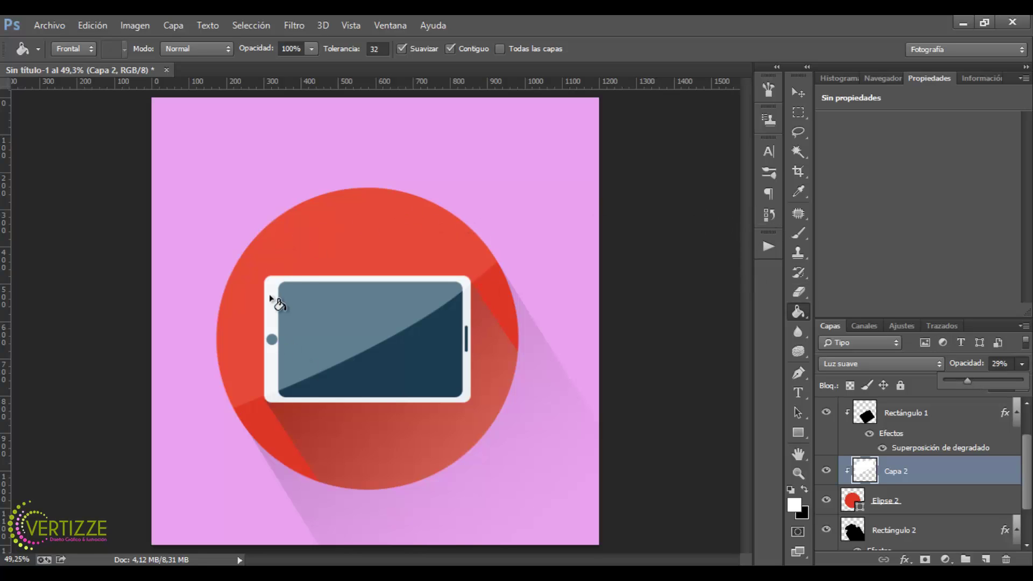
pyautogui.hotkey('ctrl', 'h')
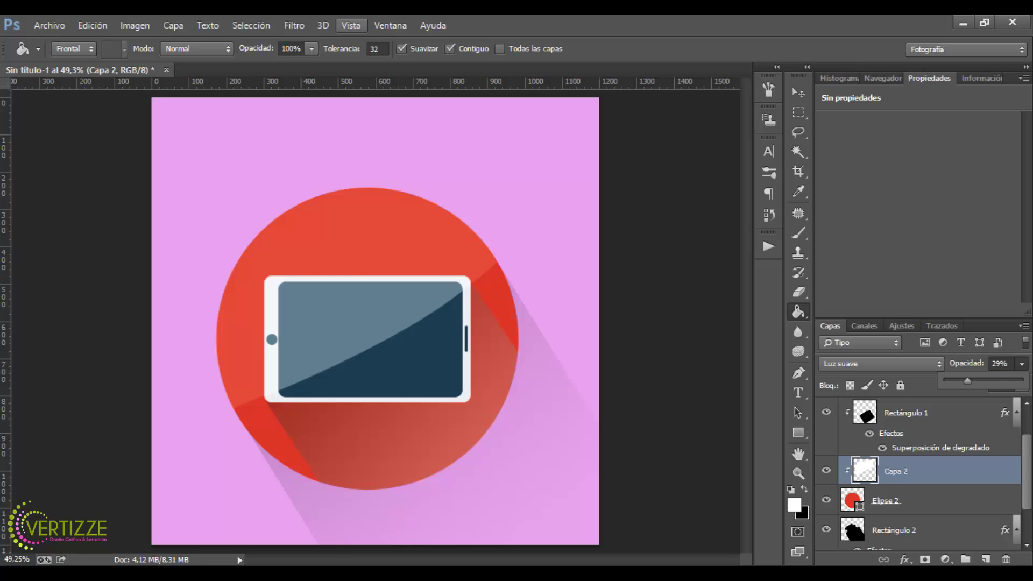